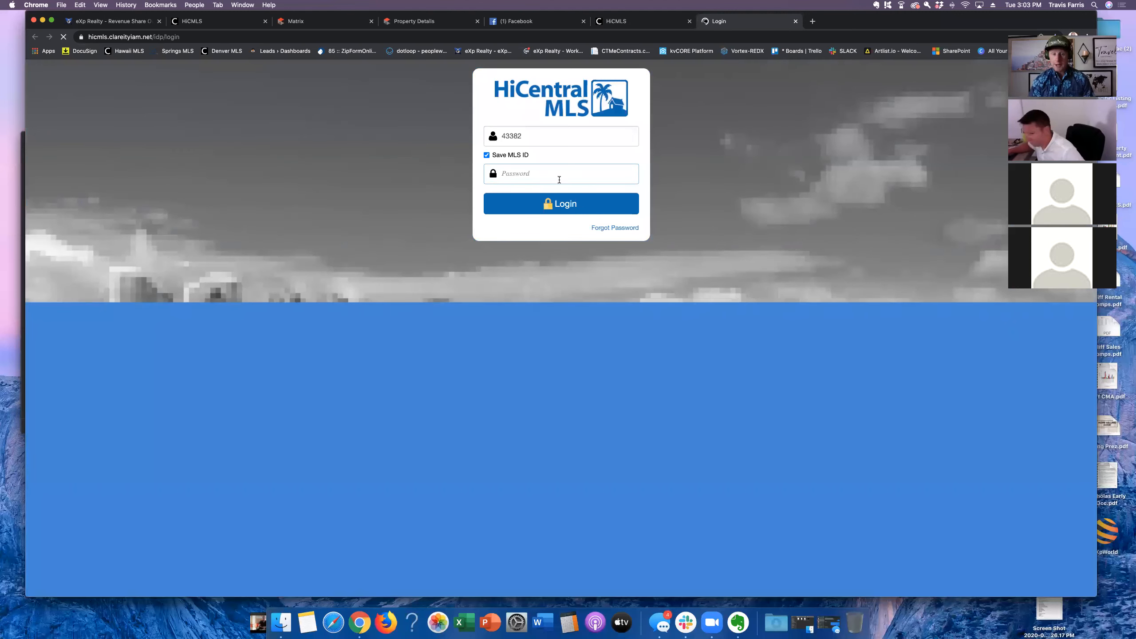
Step: Log in to HiCentral MLS with the account password and open the Matrix application
type("••••••••••")
key("Return")
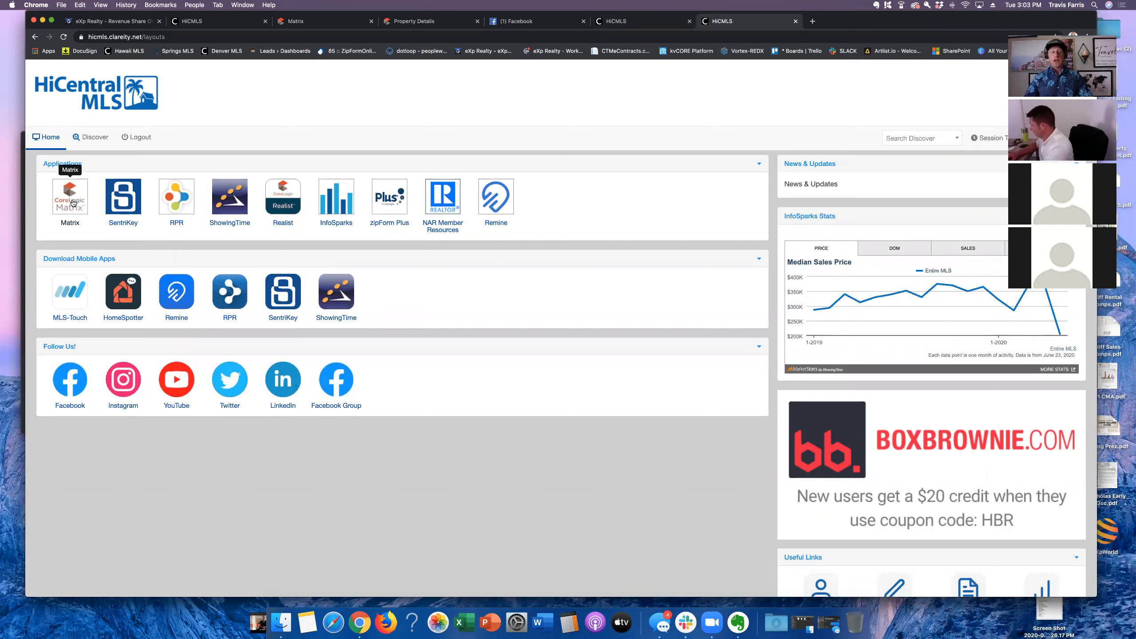
left_click(72, 202)
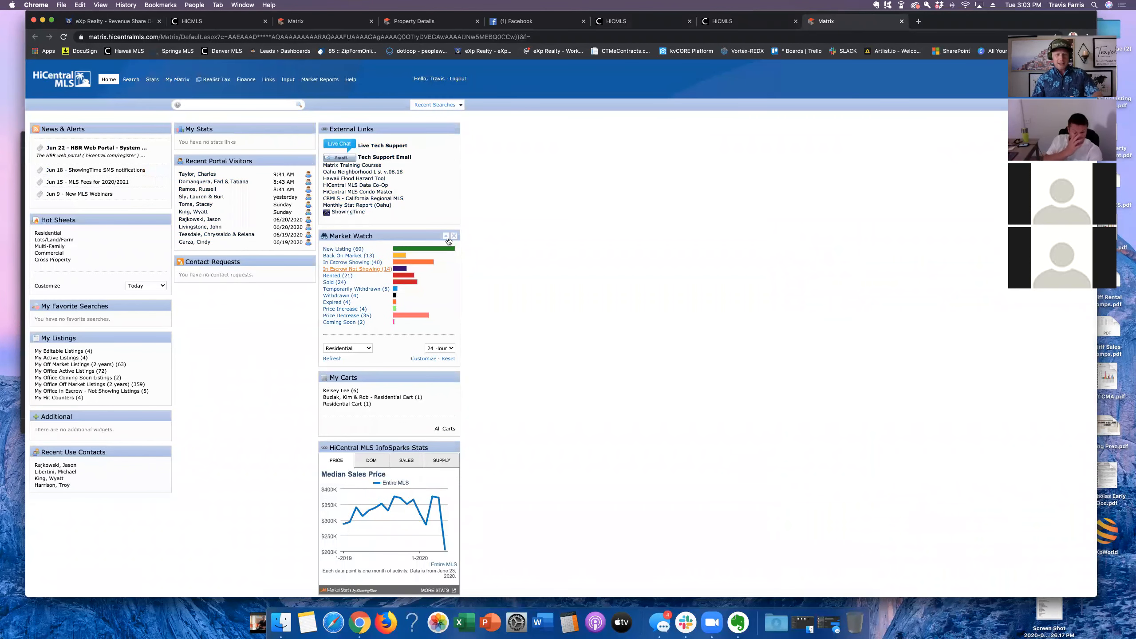
left_click_drag(386, 237, 363, 272)
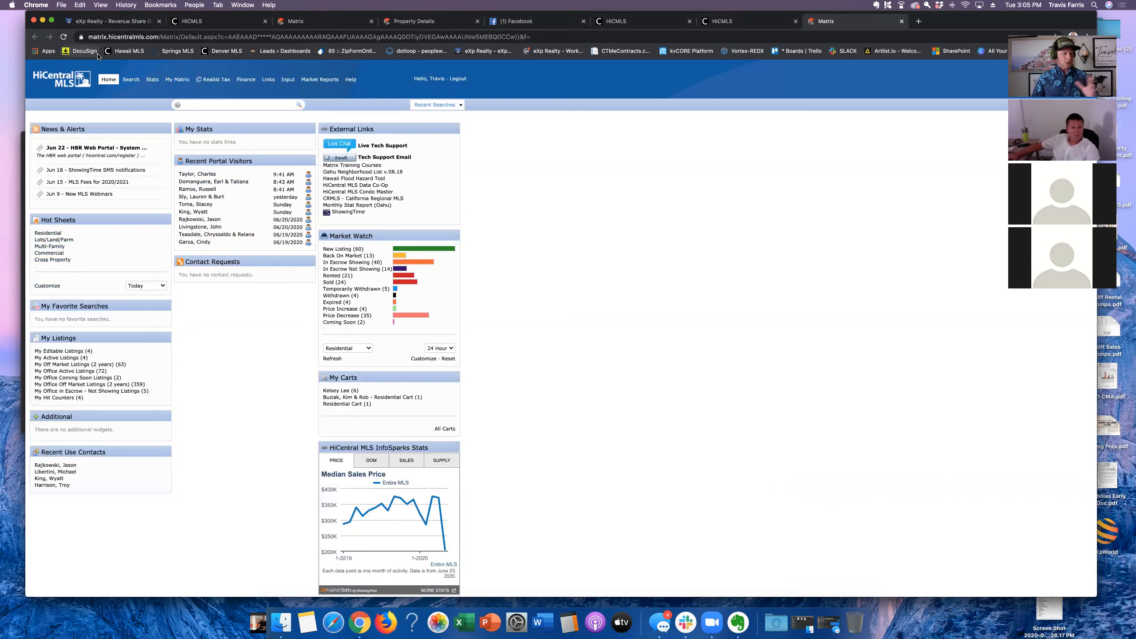
Step: Open the residential quick search and remove the In Escrow Showing status from its criteria
mouse_move(134, 79)
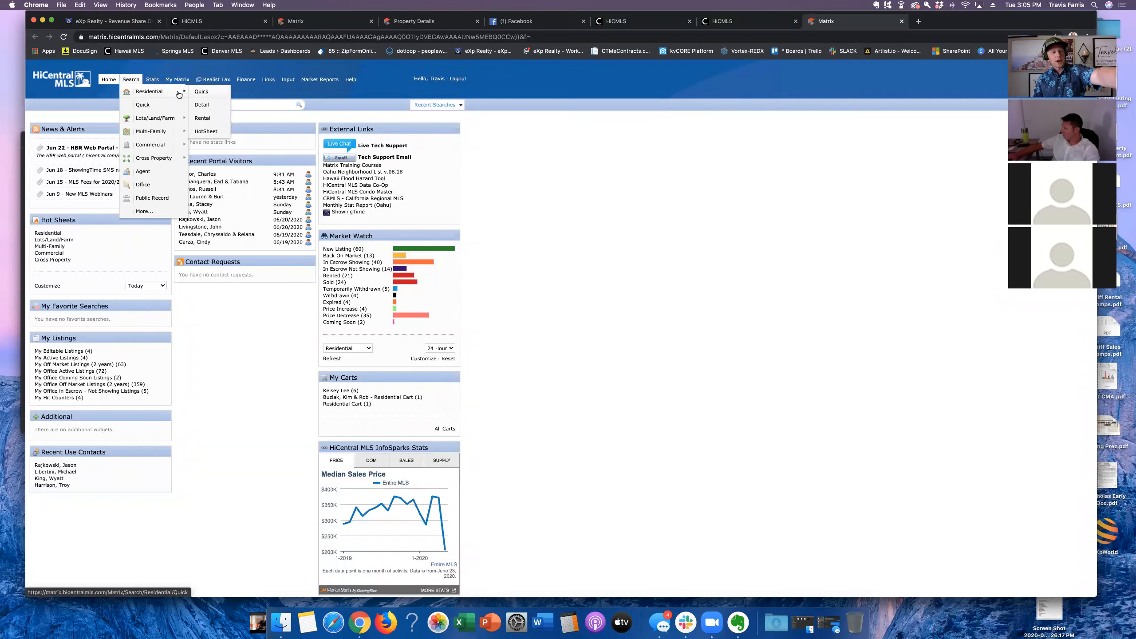
mouse_move(150, 118)
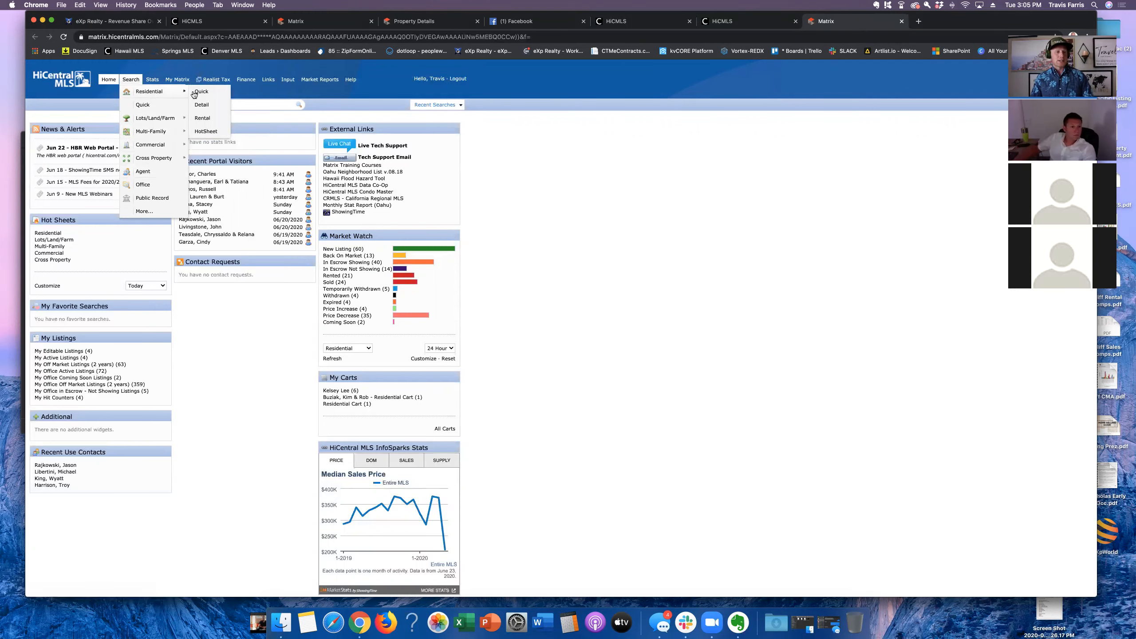
left_click(200, 93)
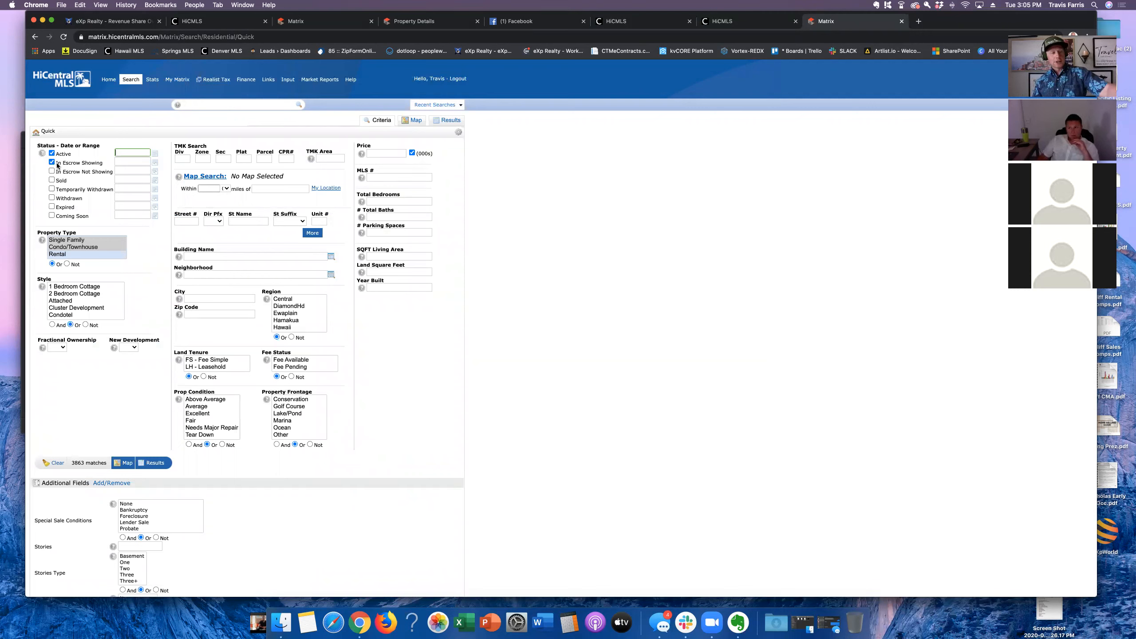
left_click(53, 162)
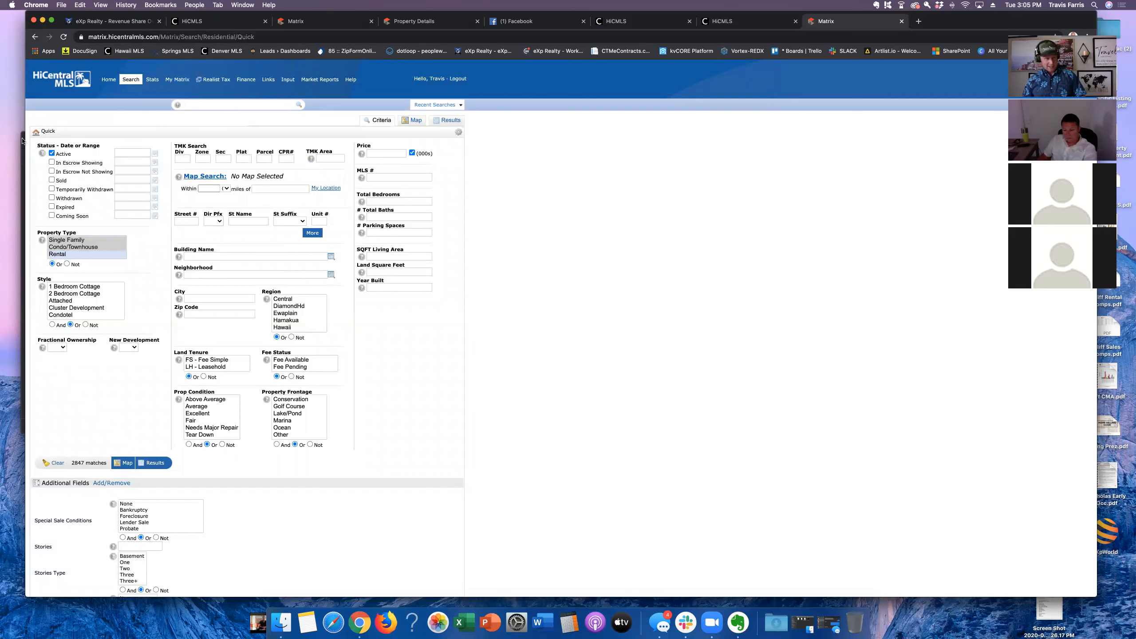
Step: Include the In Escrow Showing, In Escrow Not Showing, Sold, Expired and Withdrawn statuses in the search
left_click(52, 162)
left_click(51, 171)
left_click(52, 179)
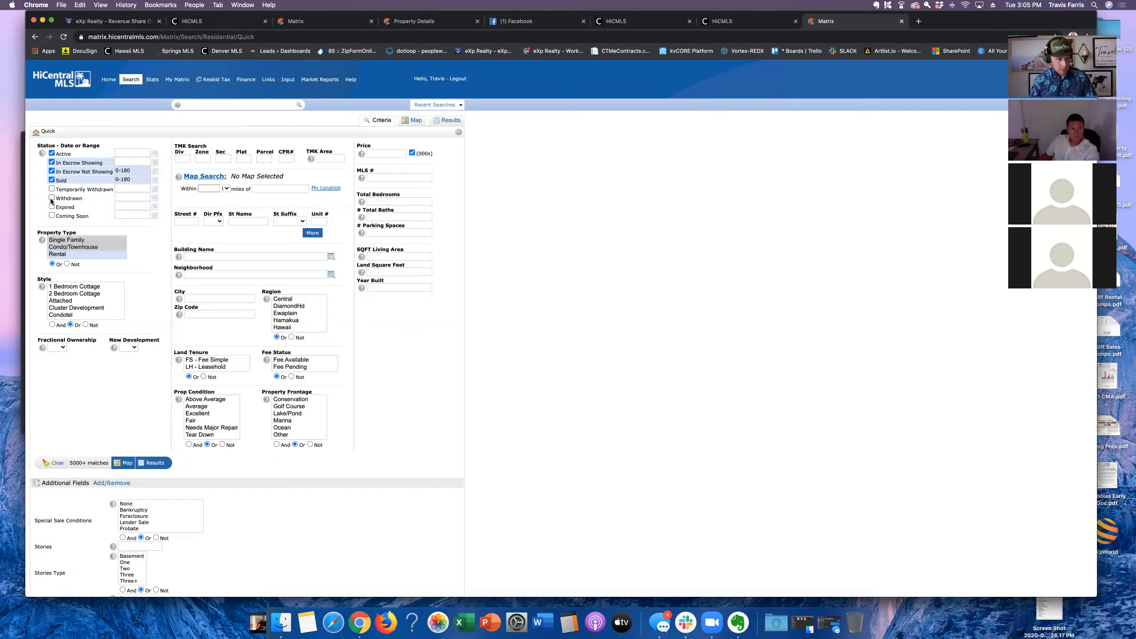
left_click(52, 205)
left_click(52, 198)
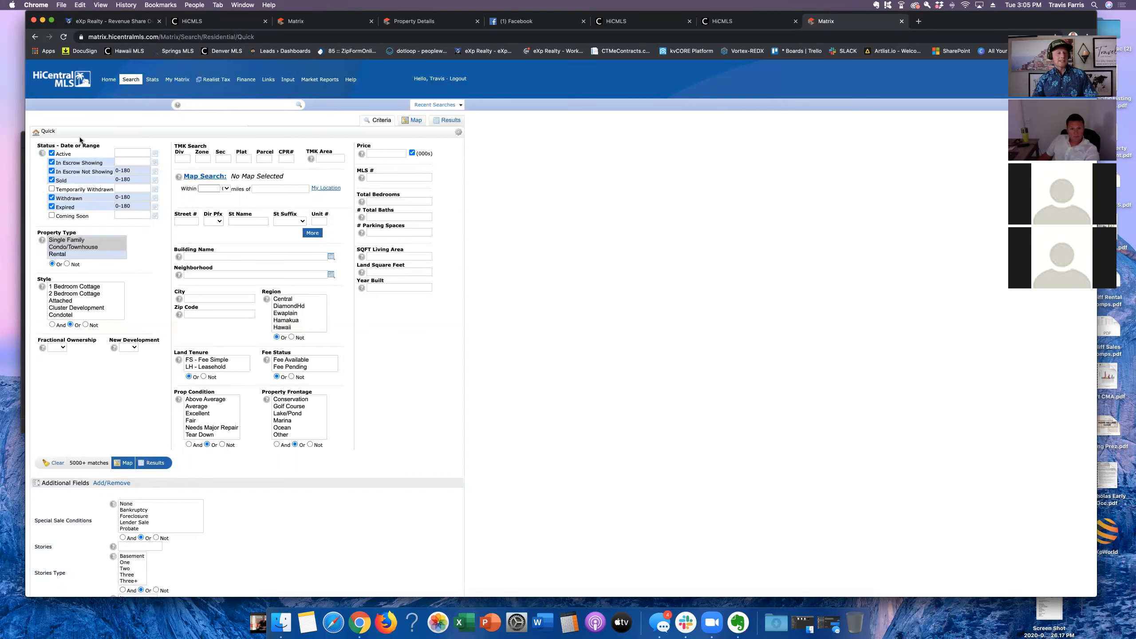
Step: Deselect the Withdrawn, Expired, Sold, In Escrow Not Showing and In Escrow Showing statuses, keeping only Active
left_click(52, 198)
left_click(52, 206)
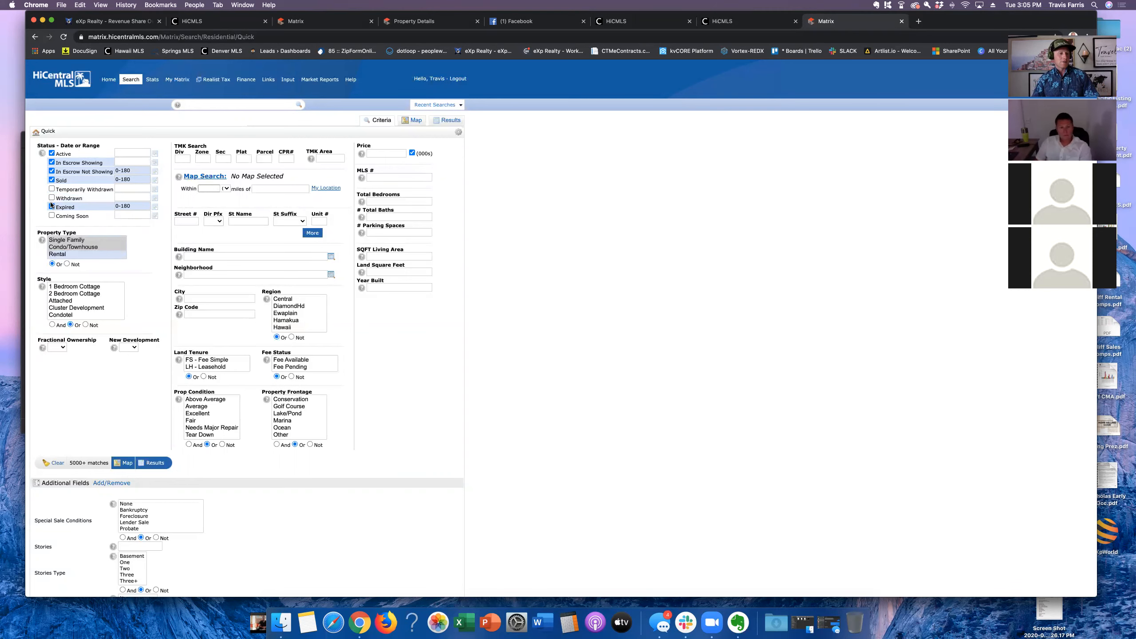
left_click(52, 180)
left_click(52, 171)
left_click(52, 162)
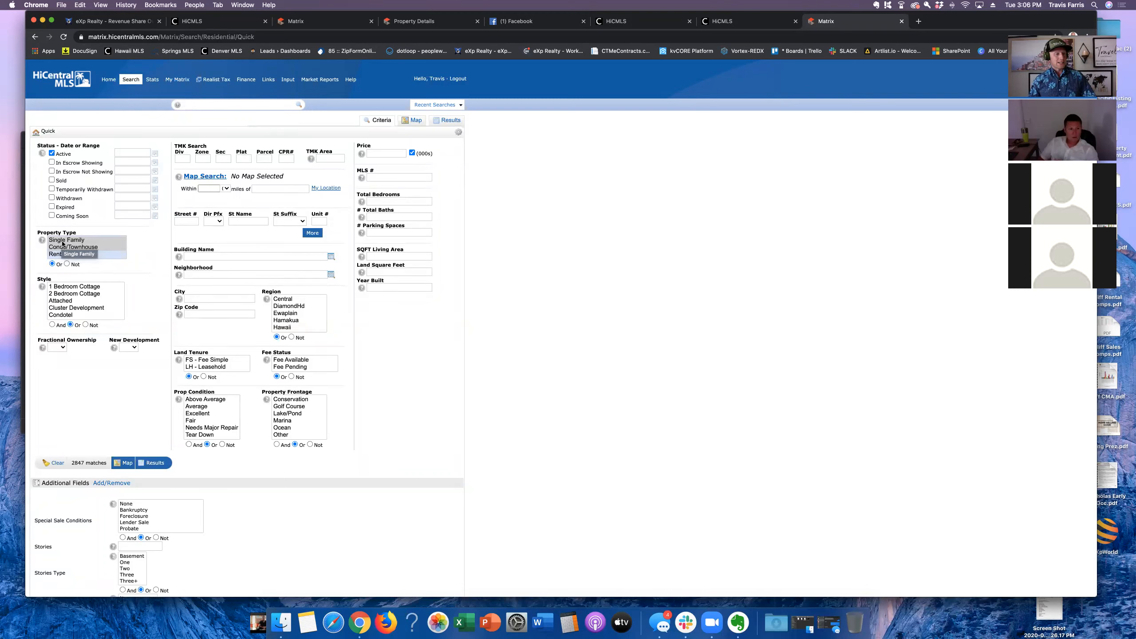
Step: Restrict the property type to Single Family and enter the TMK area range 191-199
left_click_drag(80, 253, 72, 243)
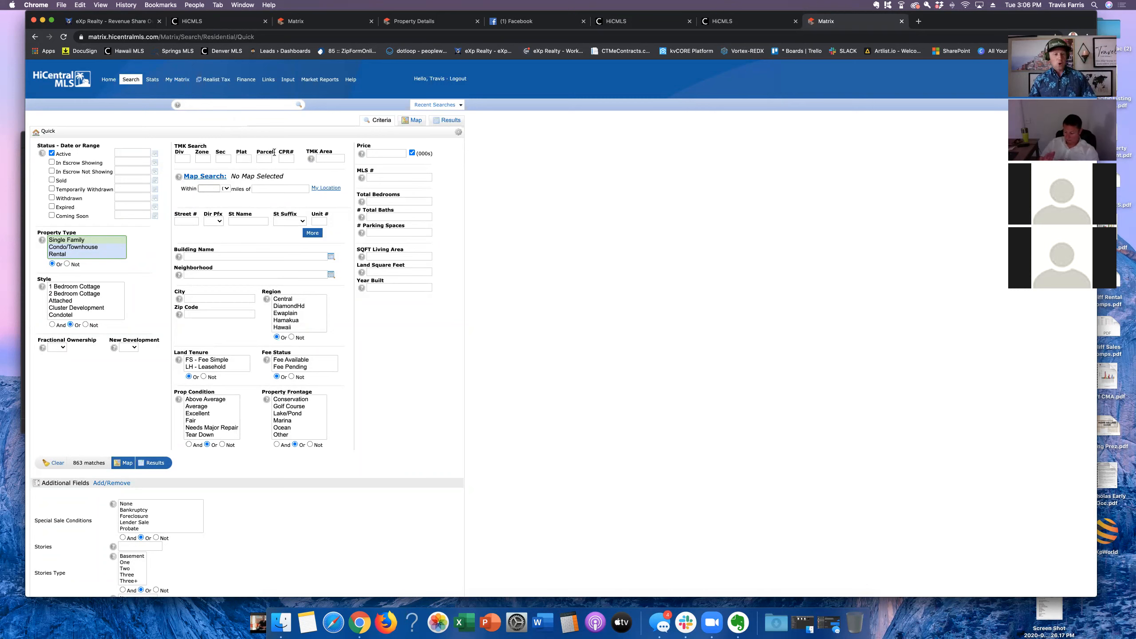
left_click(332, 159)
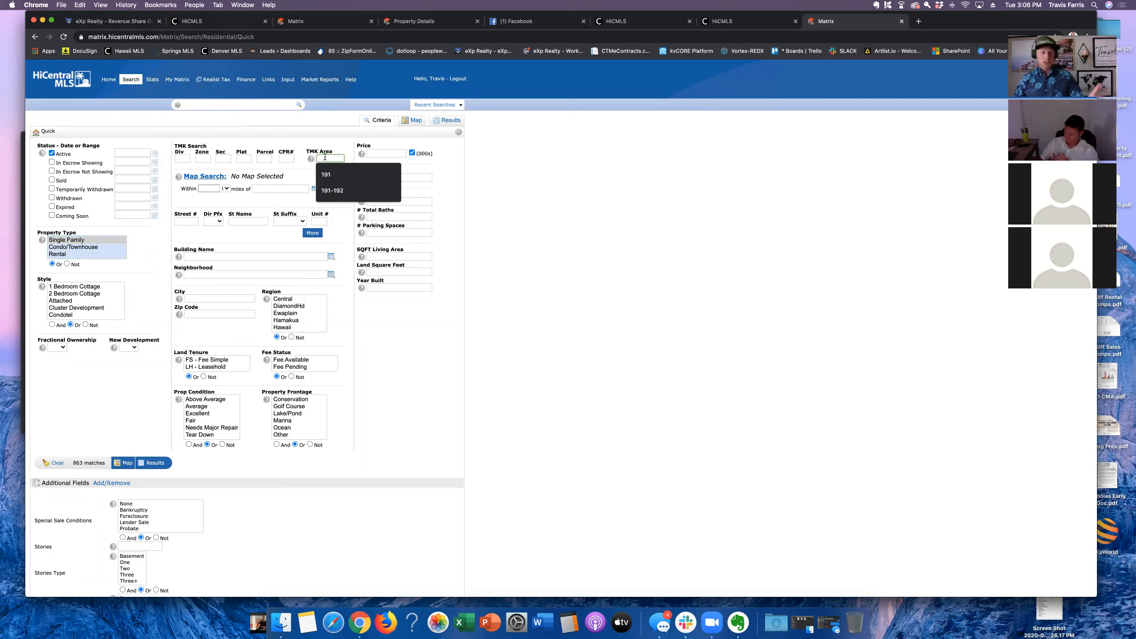
type("191")
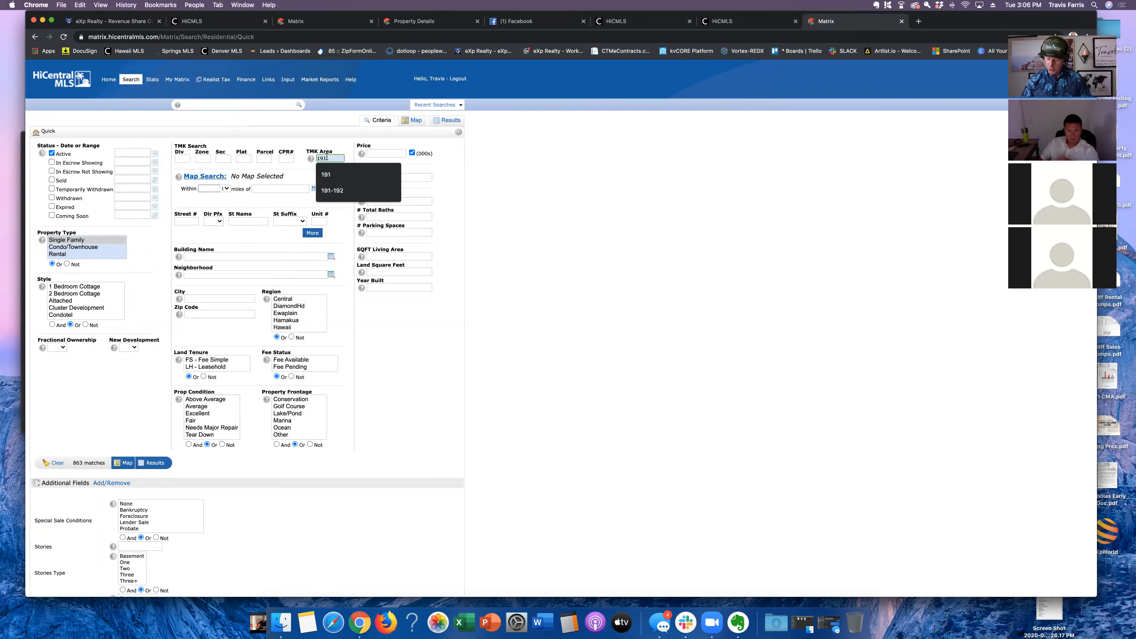
type("-199")
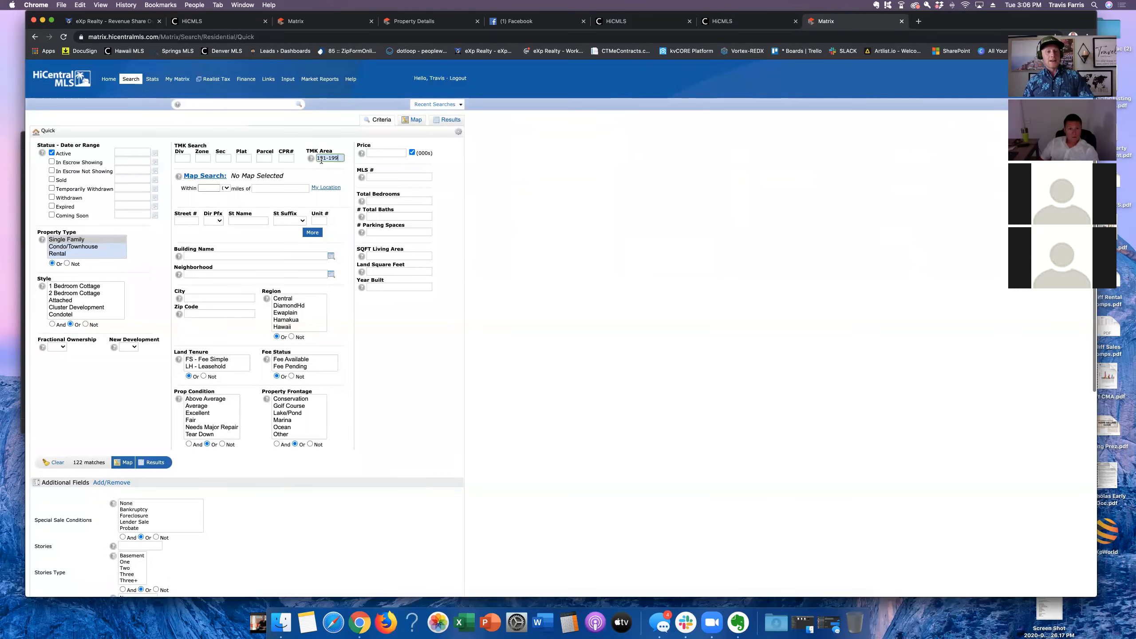
mouse_move(320, 161)
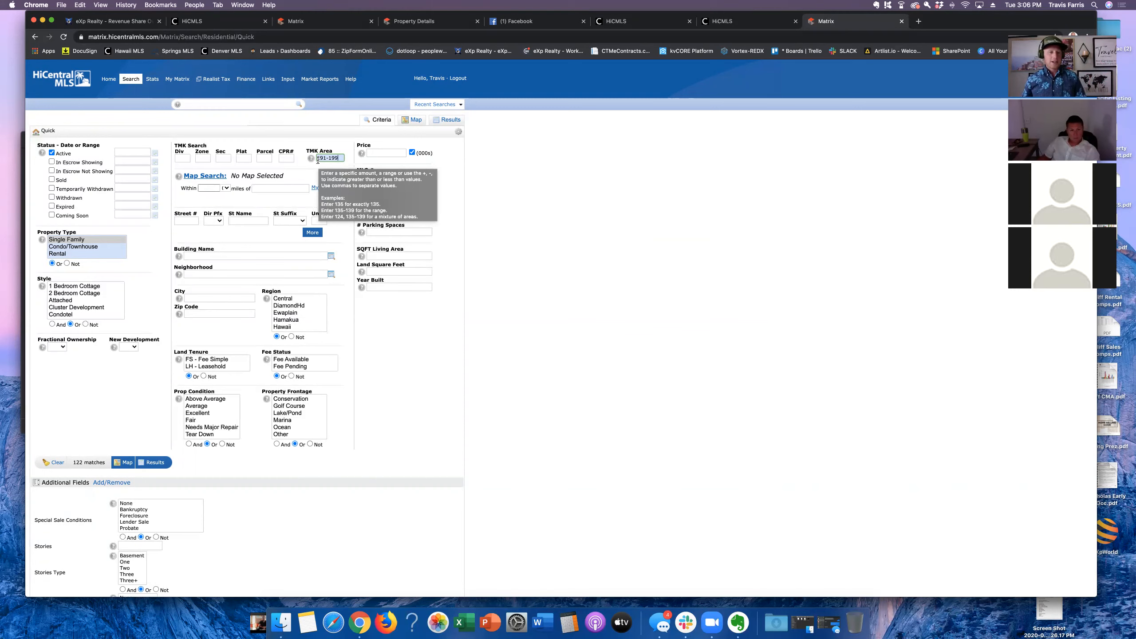
Step: Open the map search and examine where the matching listings lie across Oahu
left_click(206, 177)
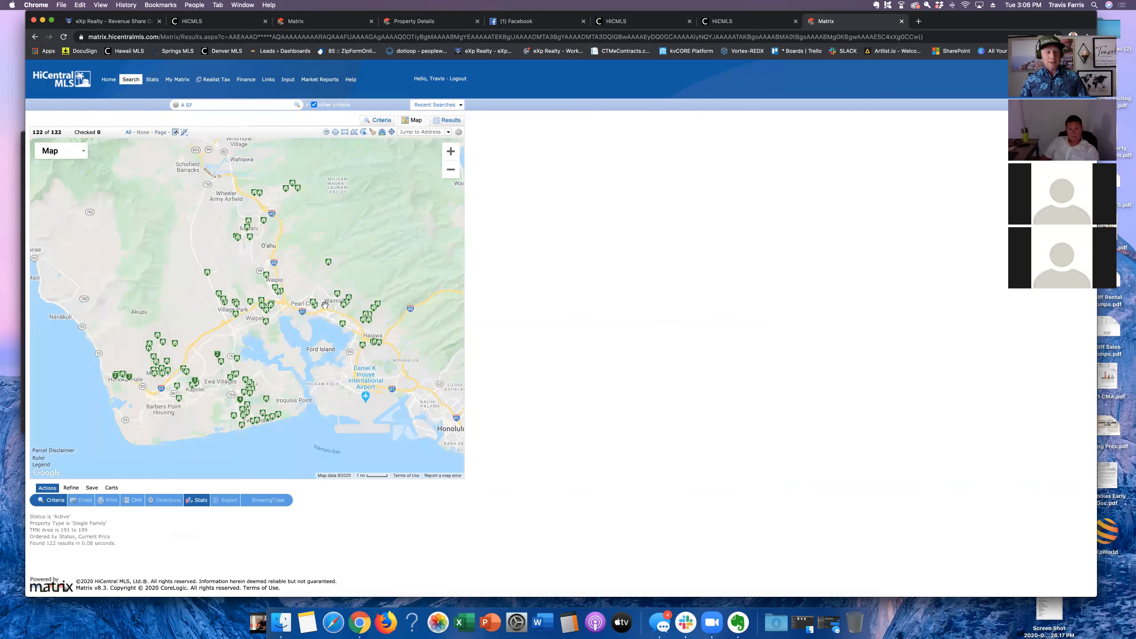
scroll(325, 305, "down", 3)
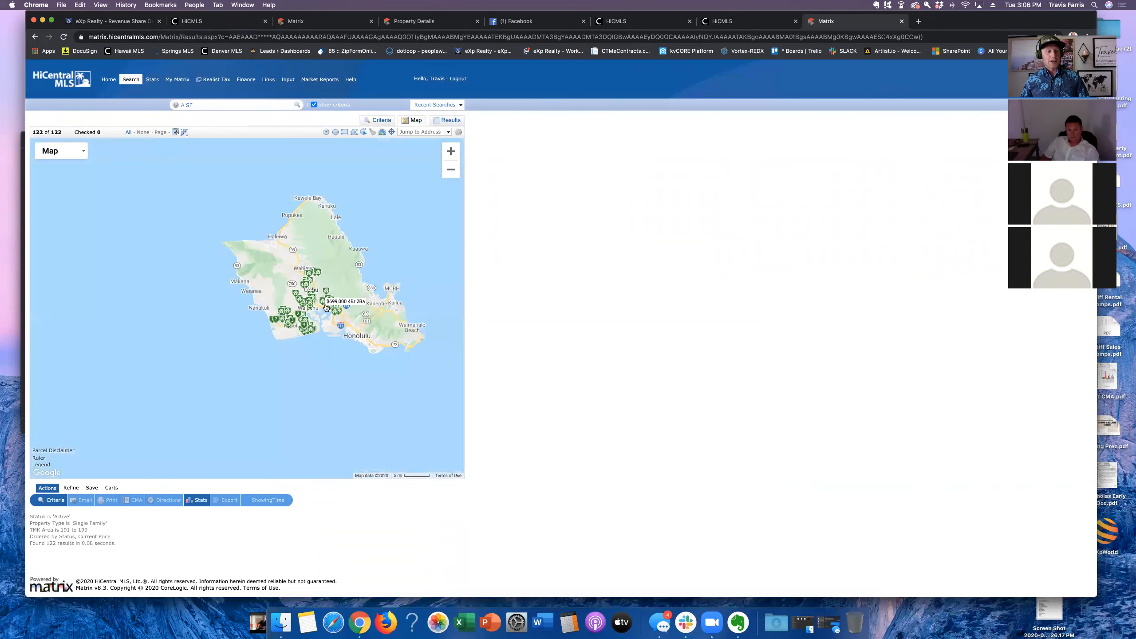
left_click_drag(359, 274, 325, 266)
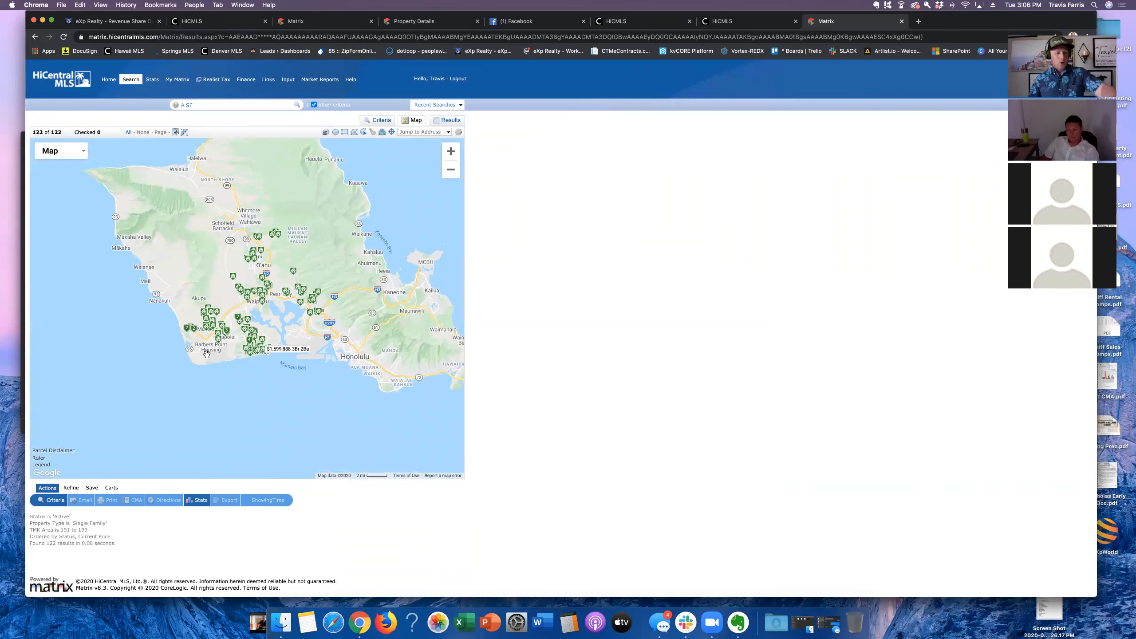
mouse_move(219, 336)
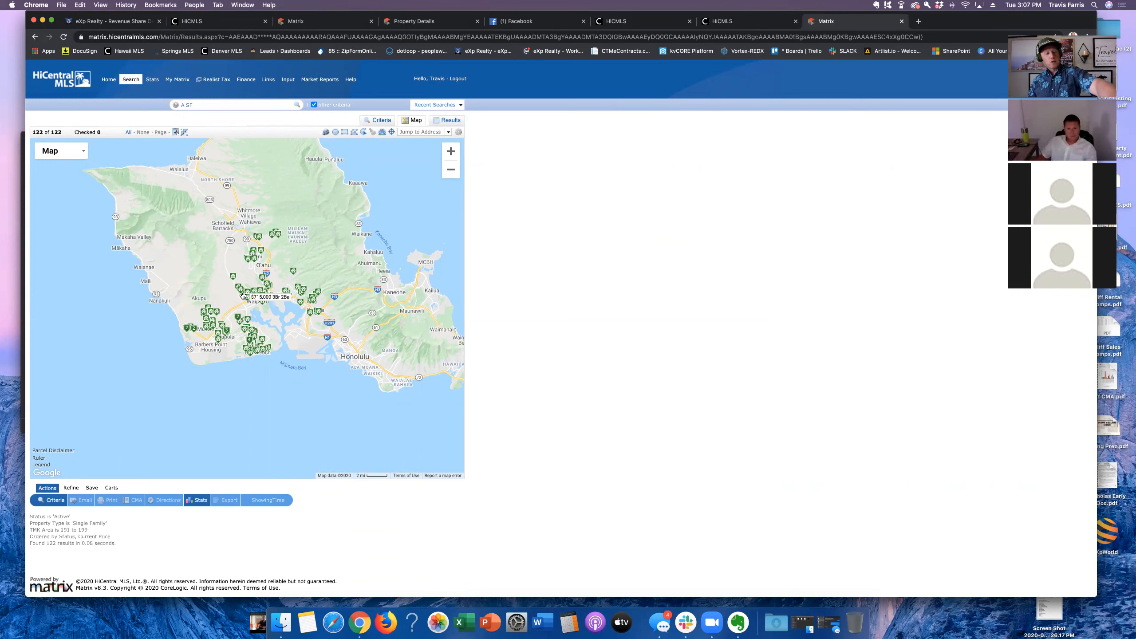
mouse_move(271, 256)
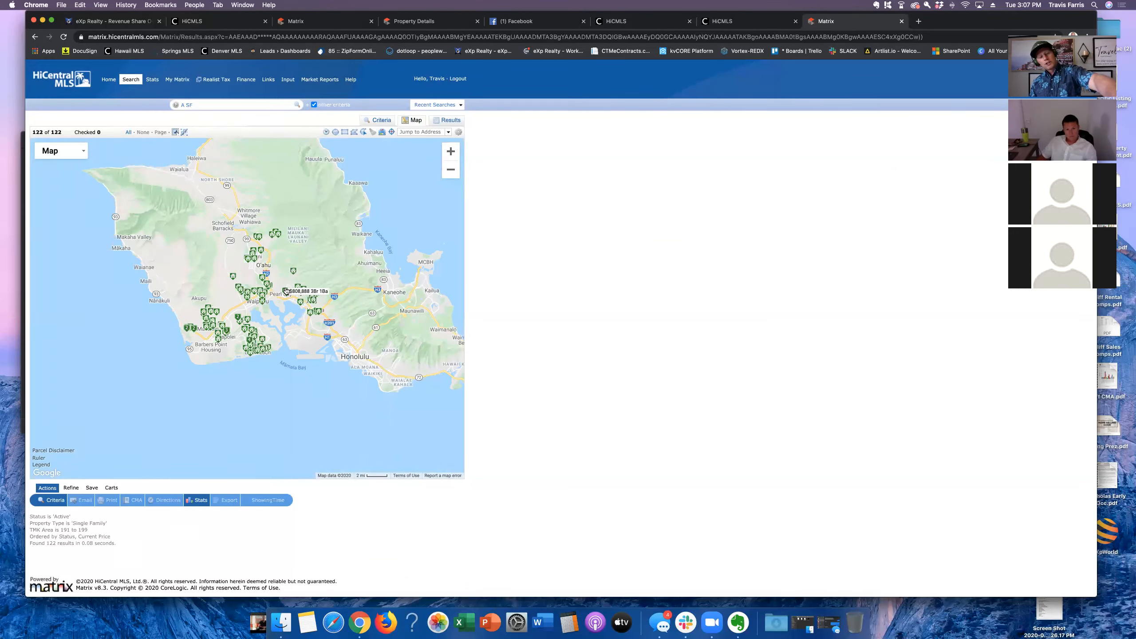
mouse_move(304, 301)
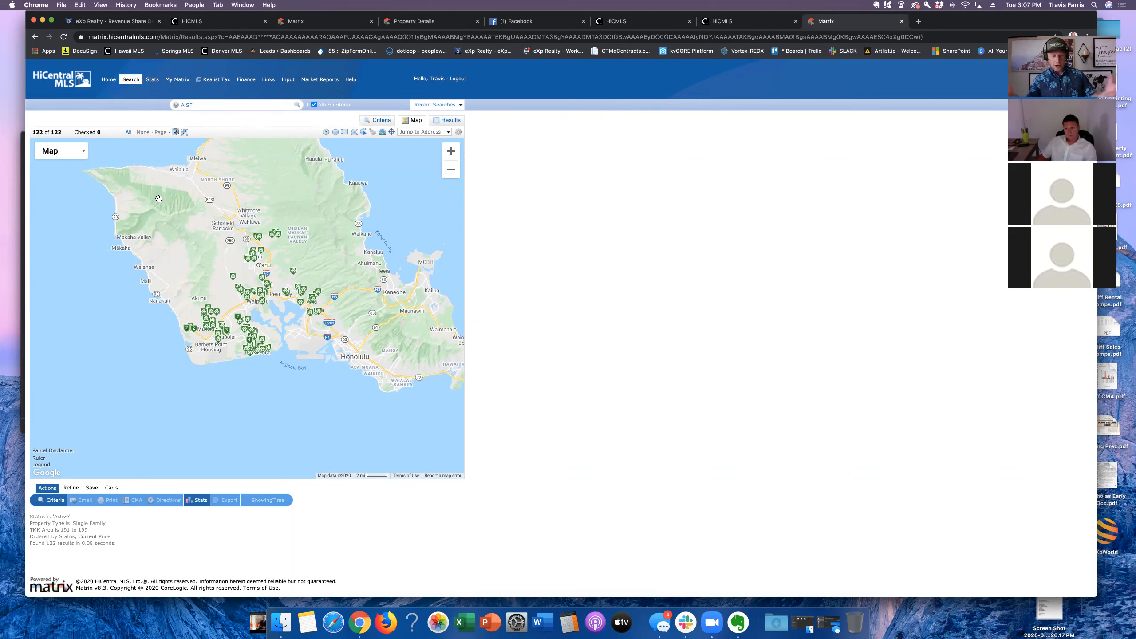
Step: Return to the search criteria and clear the TMK Area value
left_click(380, 121)
left_click(331, 158)
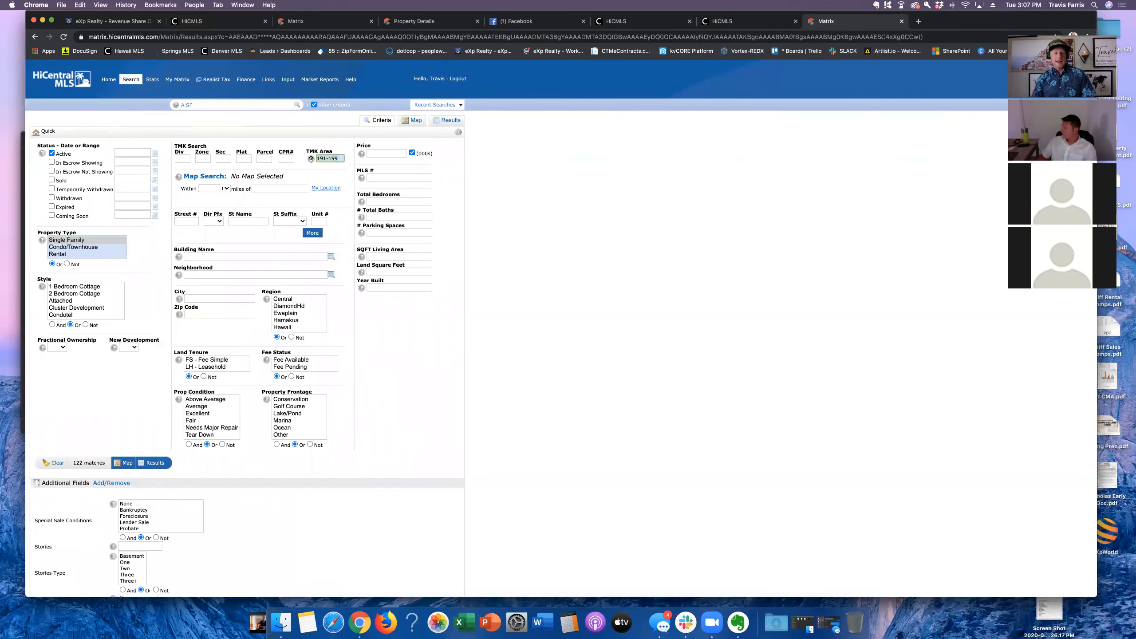
mouse_move(311, 158)
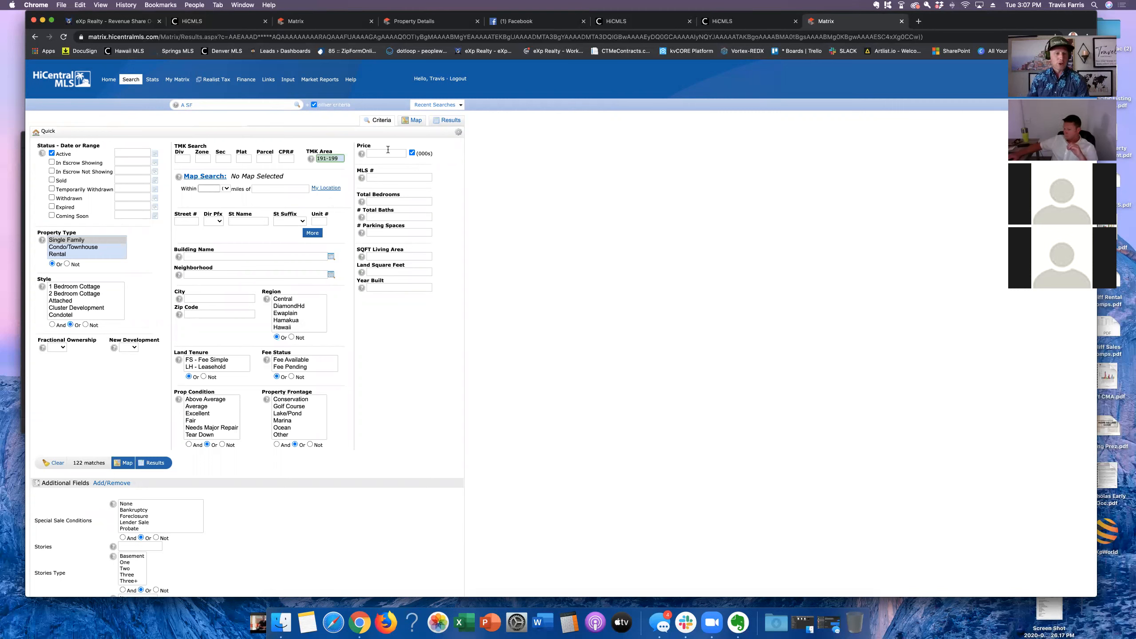
key("BackSpace")
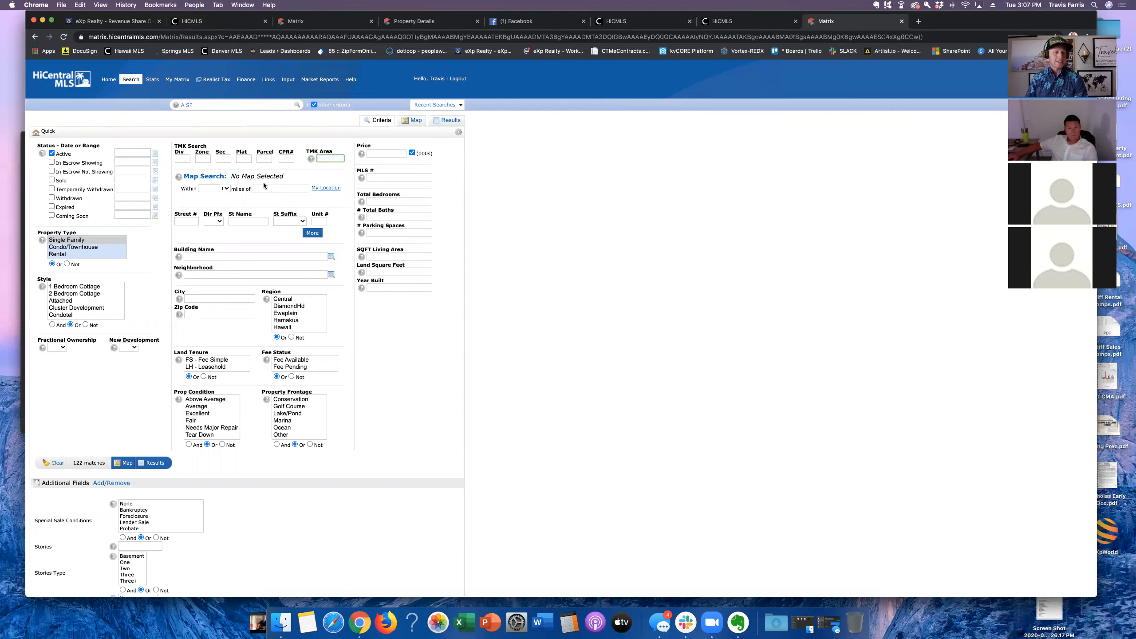
Step: Draw a closed polygon on the search map from Barbers Point along the south coast, past Pearl Harbor and up around Wahiawa
left_click(207, 177)
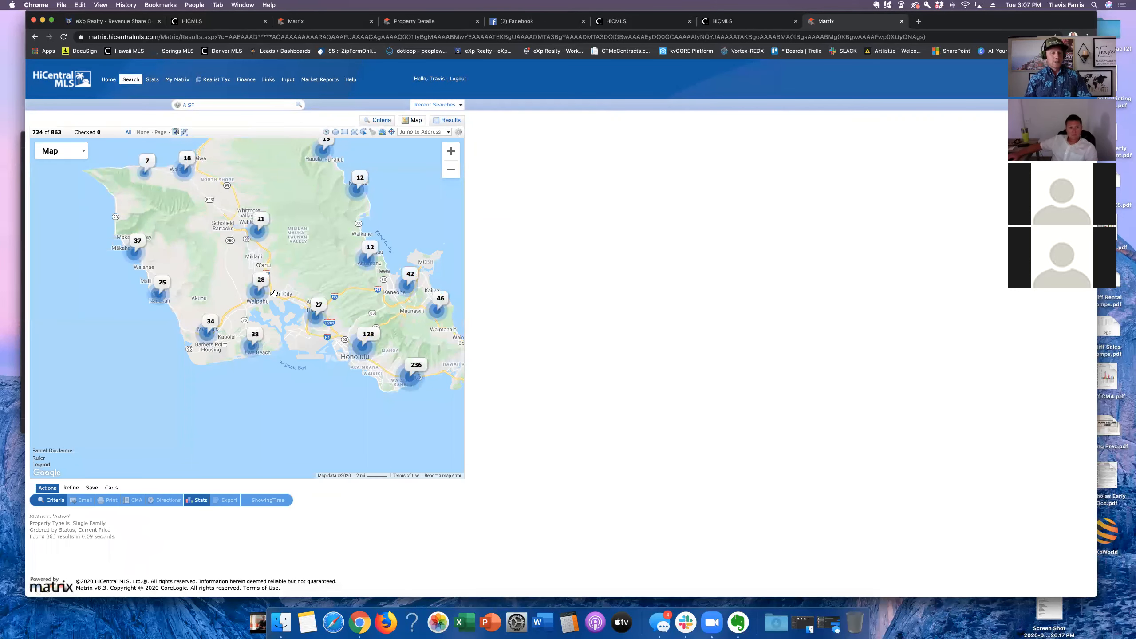
scroll(314, 291, "down", 3)
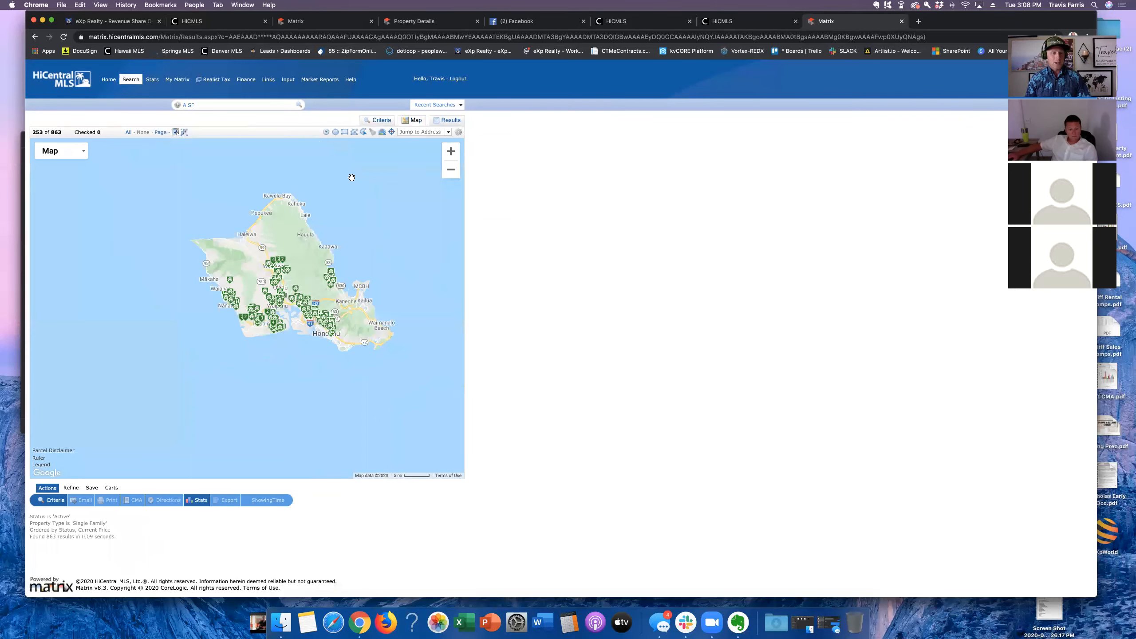
left_click(354, 132)
scroll(295, 339, "down", 1)
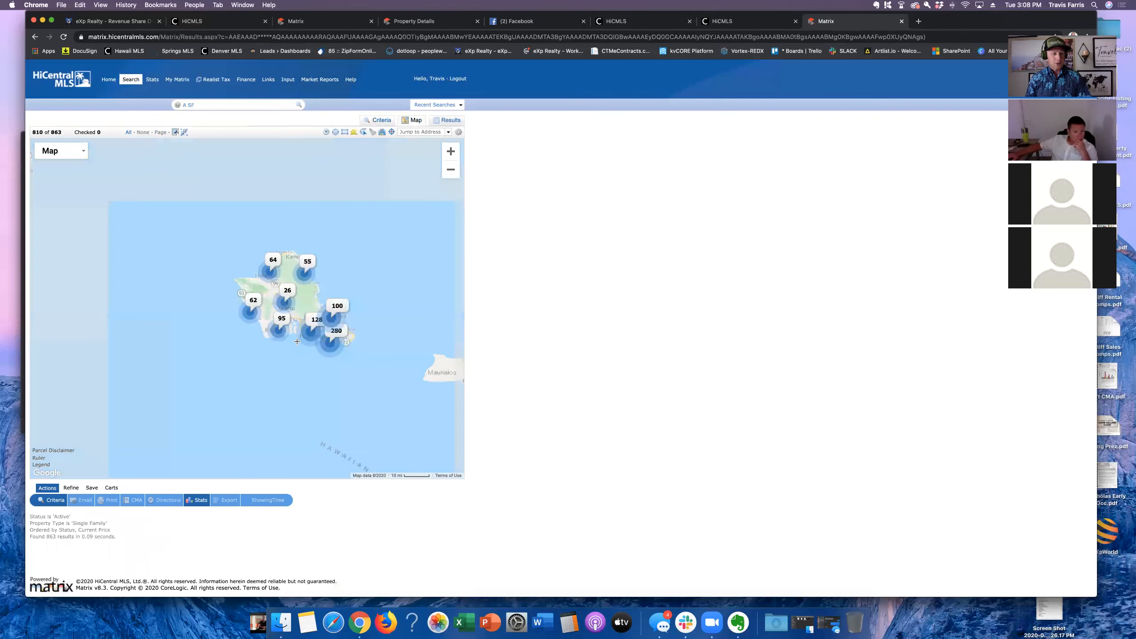
scroll(295, 340, "up", 3)
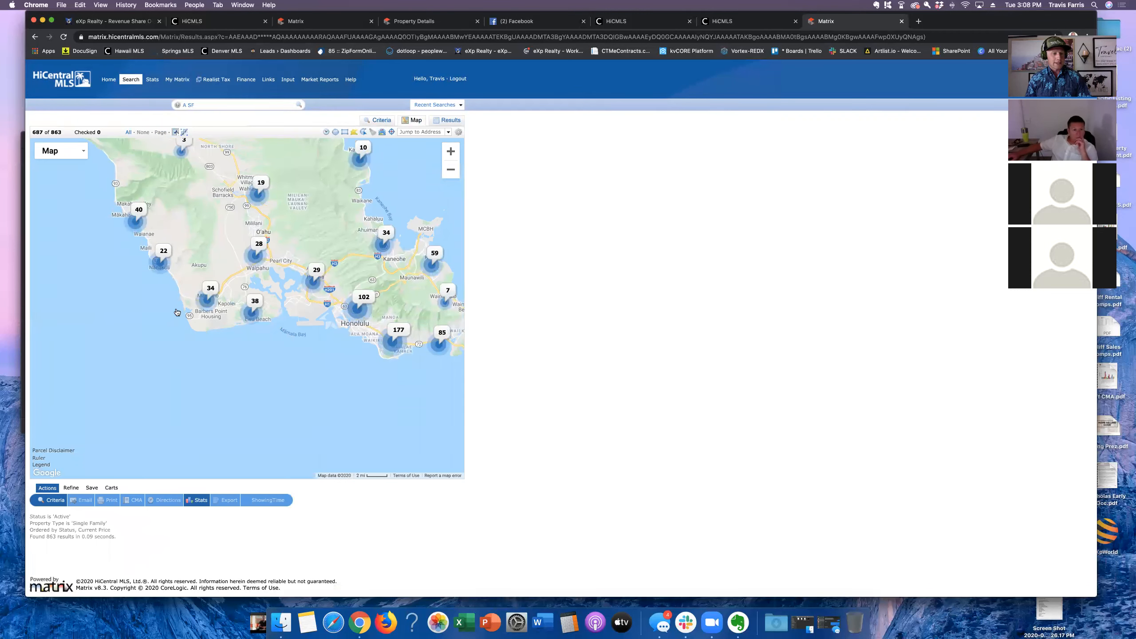
left_click(217, 357)
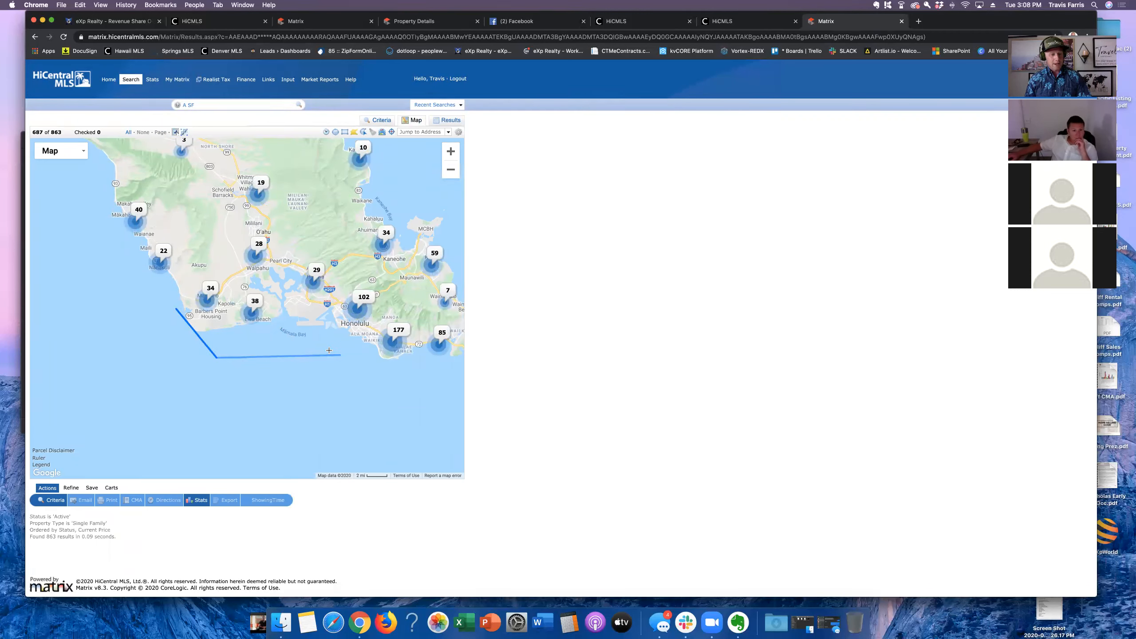
left_click(321, 327)
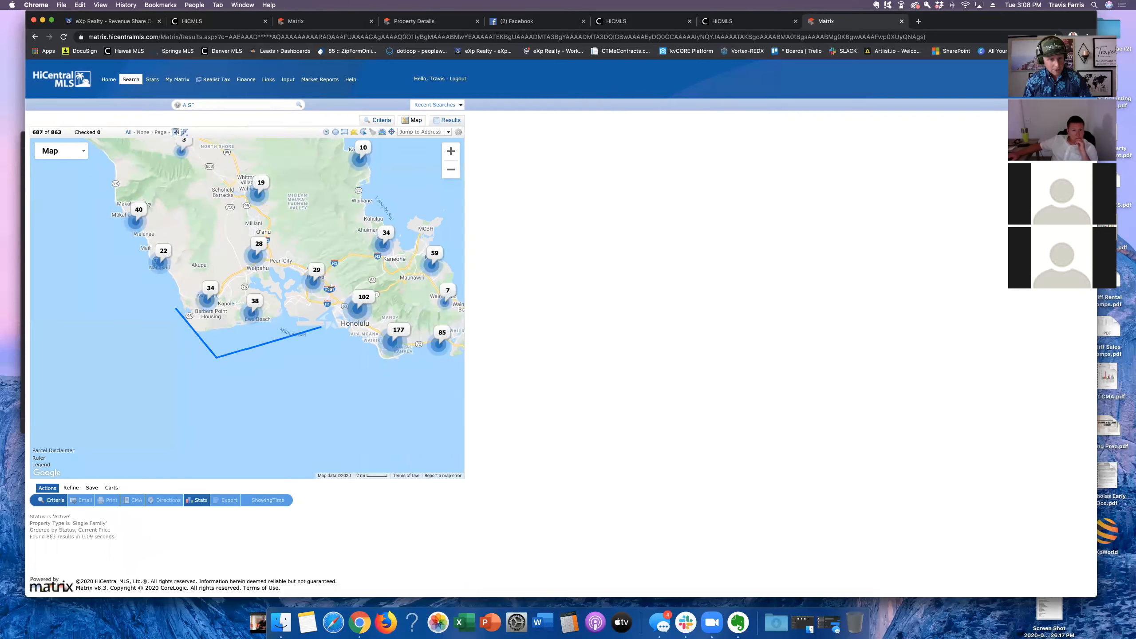
left_click(349, 277)
left_click(300, 233)
left_click(269, 157)
left_click(204, 188)
left_click(219, 251)
left_click(175, 310)
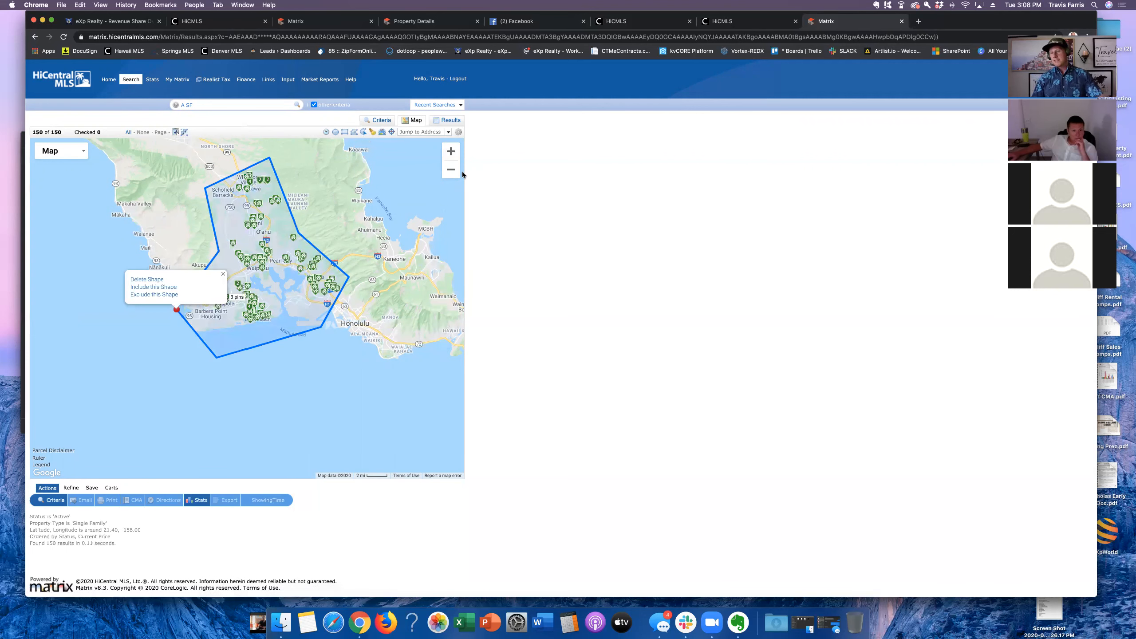
Step: Return to the search criteria and set Total Bedrooms to 3+
left_click(378, 120)
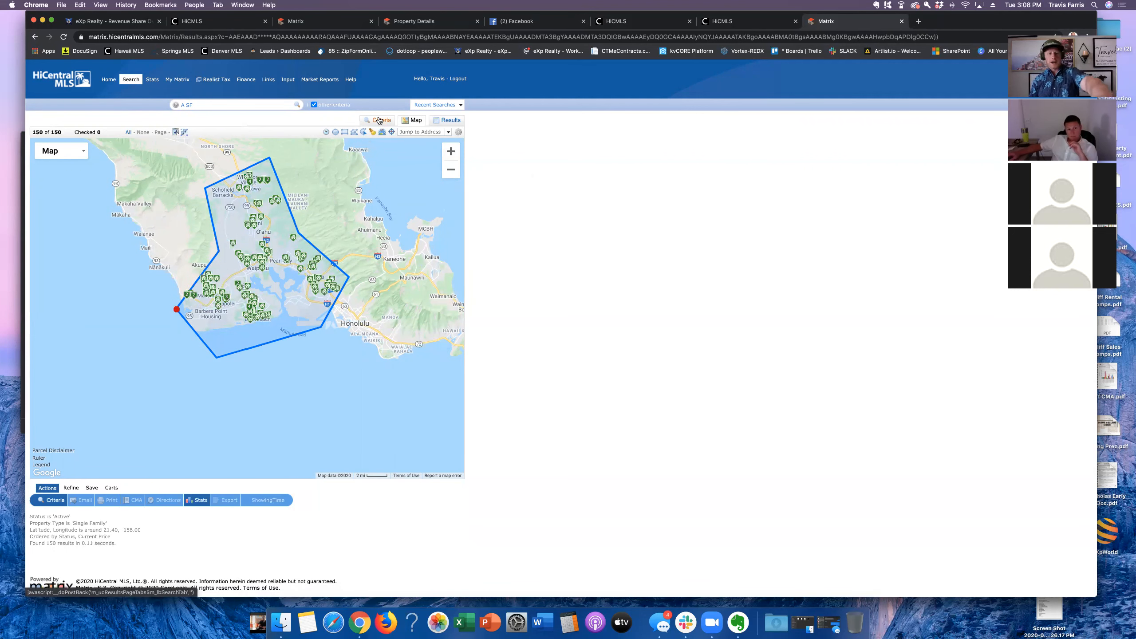
left_click(408, 201)
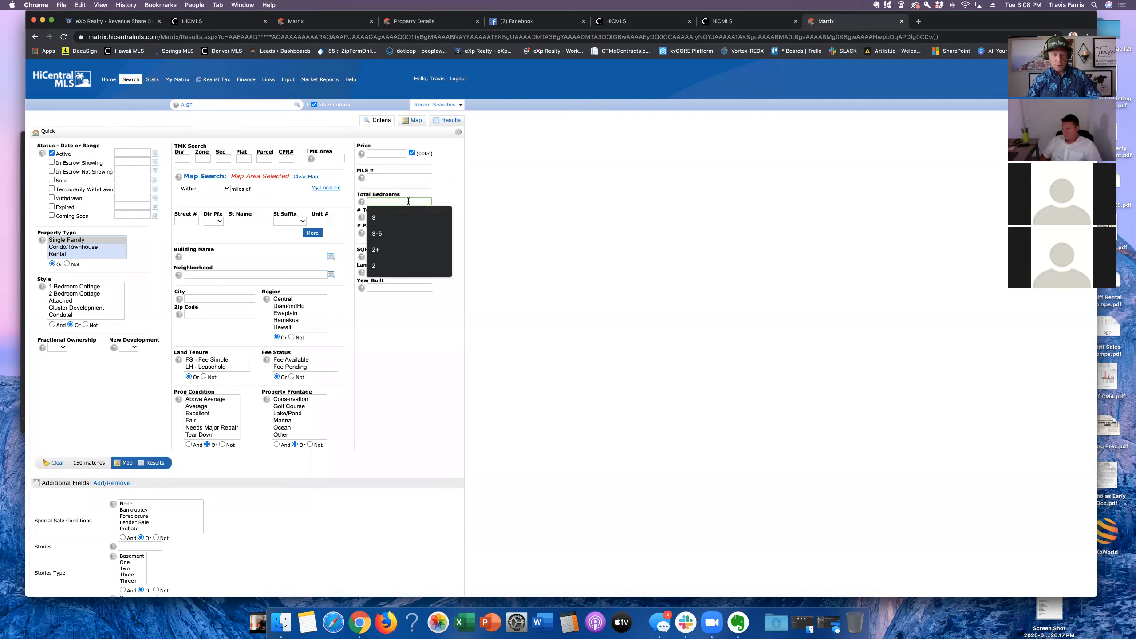
type("3-")
key("BackSpace")
type("+")
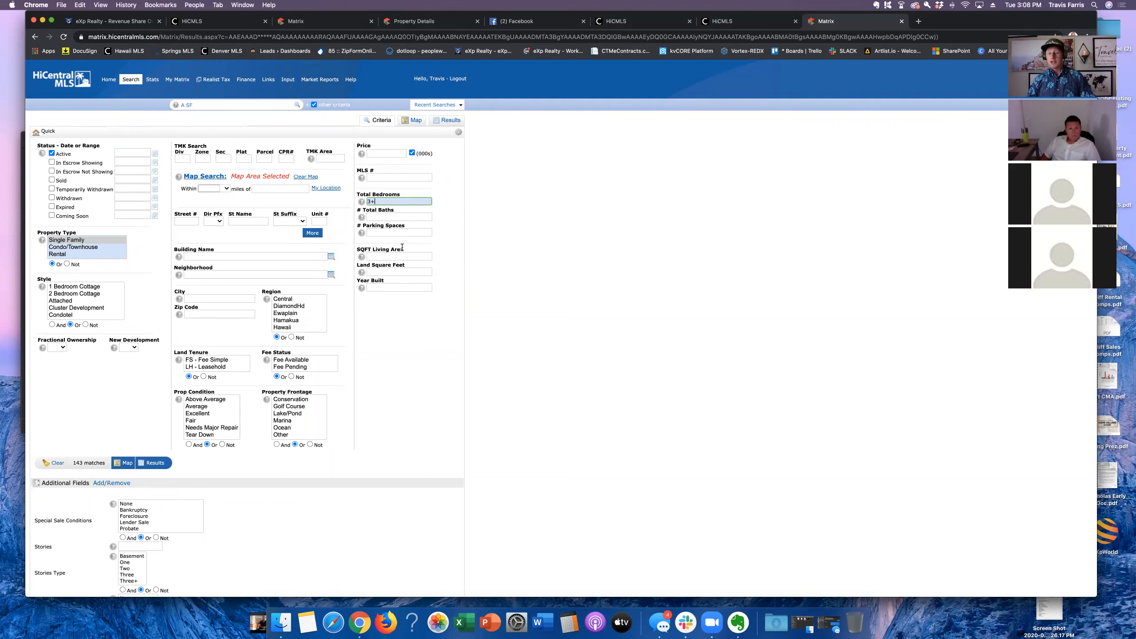
Step: Set # Total Baths to 2+ and the price range to 500-800 in thousands
left_click(409, 218)
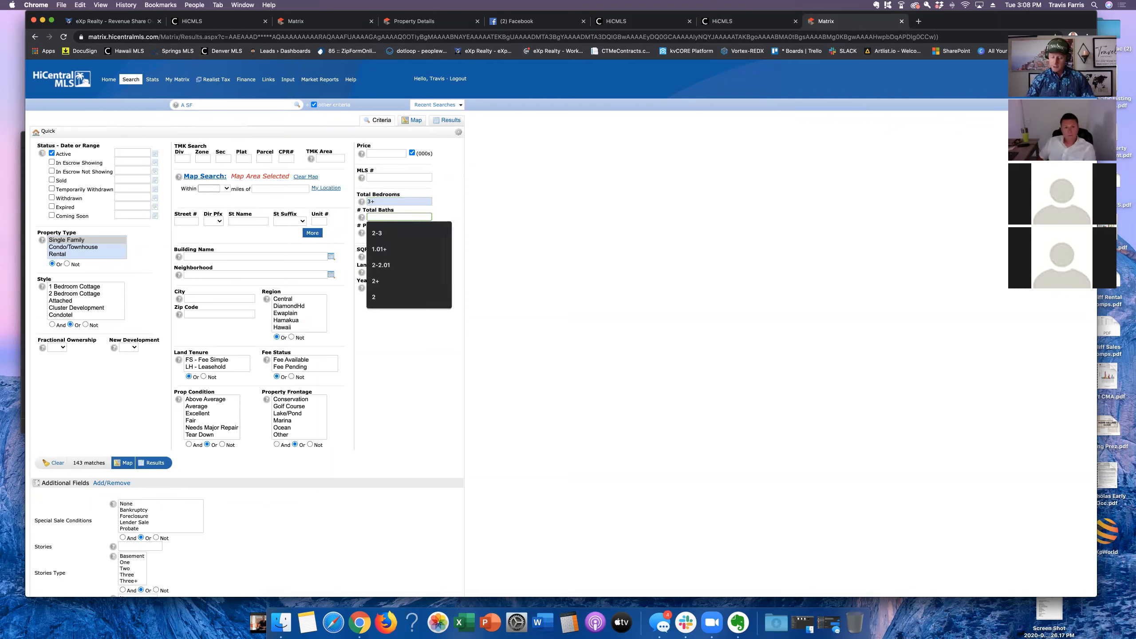
type("2+")
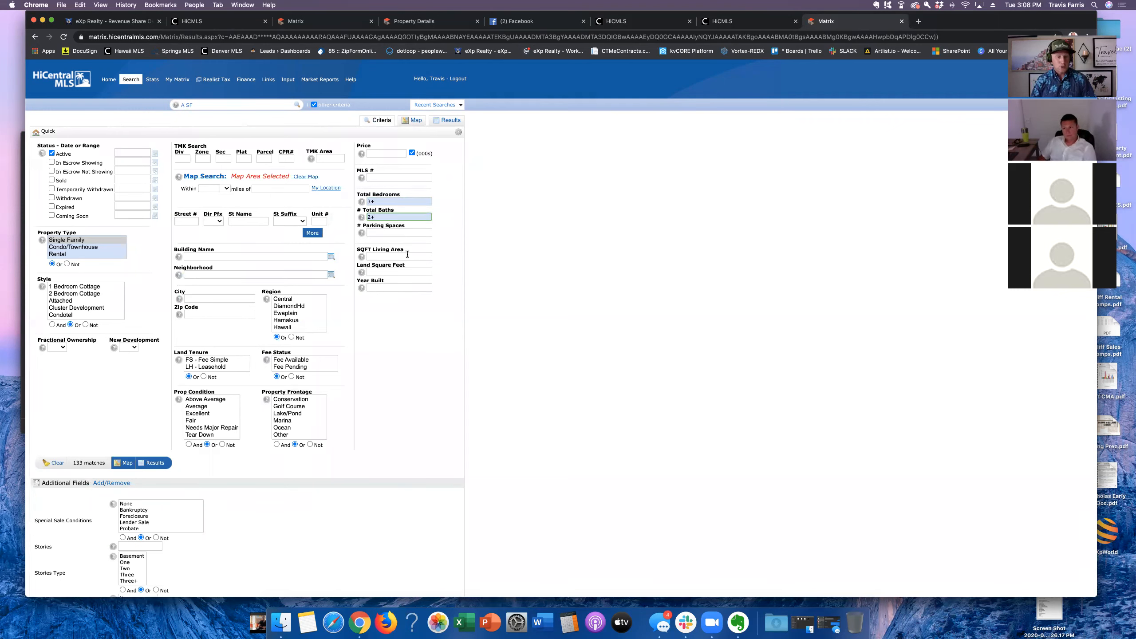
left_click(385, 155)
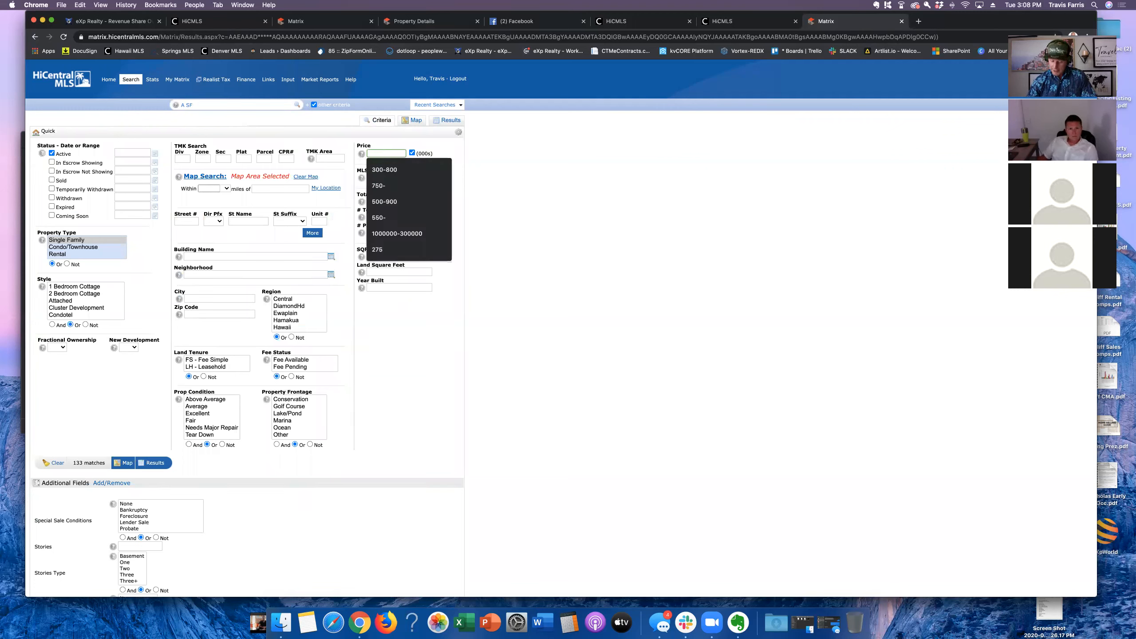
type("5")
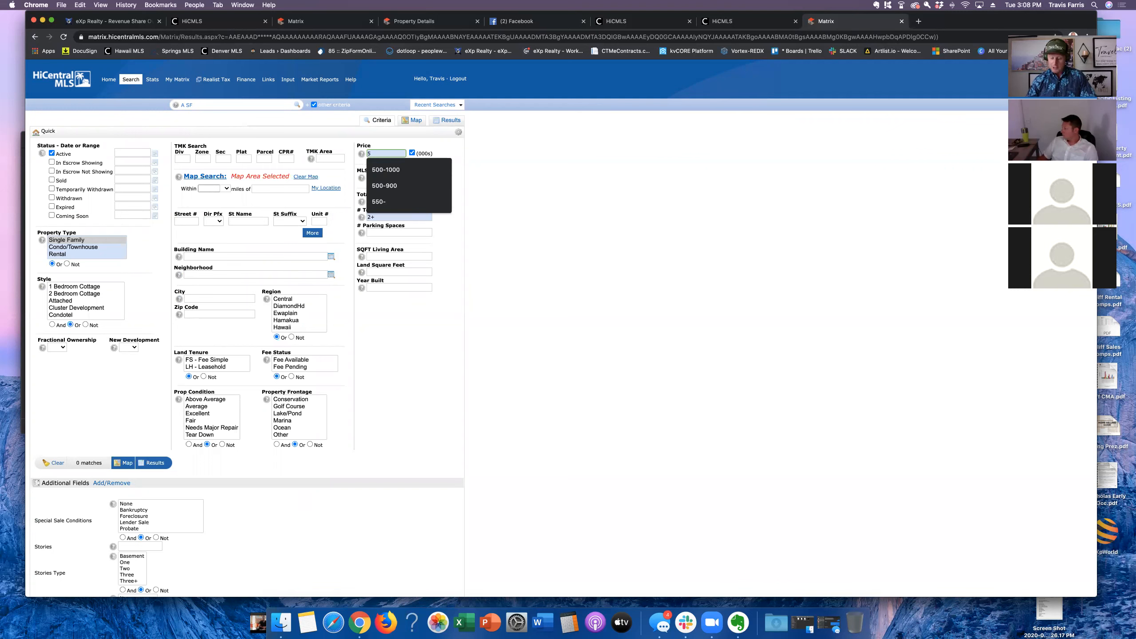
type("00")
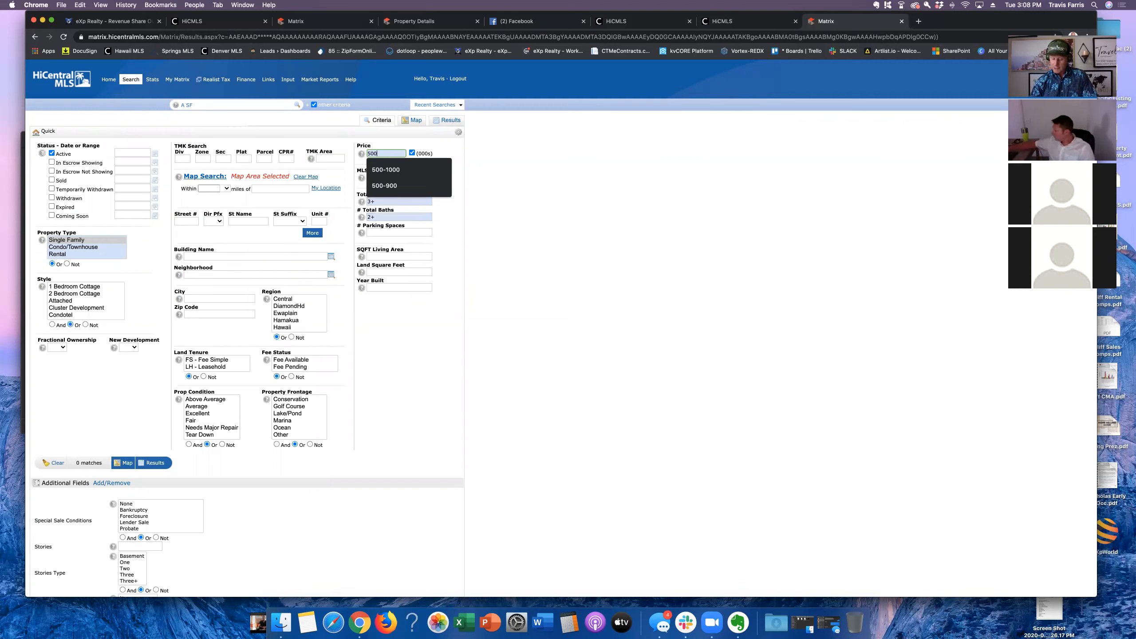
type("-800")
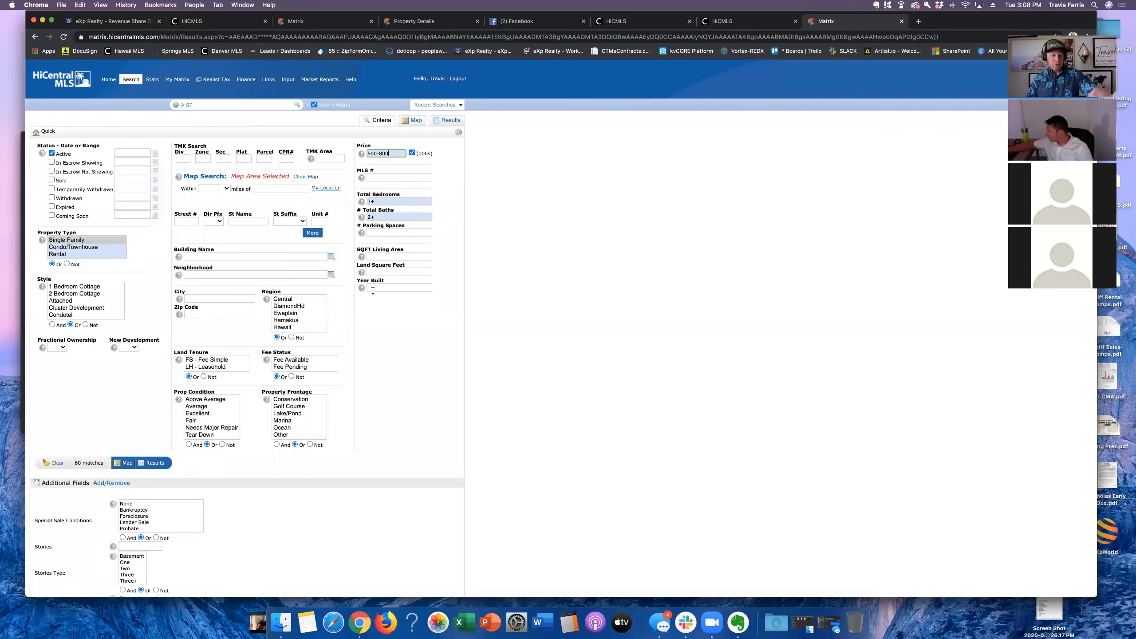
Step: Set Year Built to 2000+ and limit Land Tenure to FS - Fee Simple
left_click(396, 282)
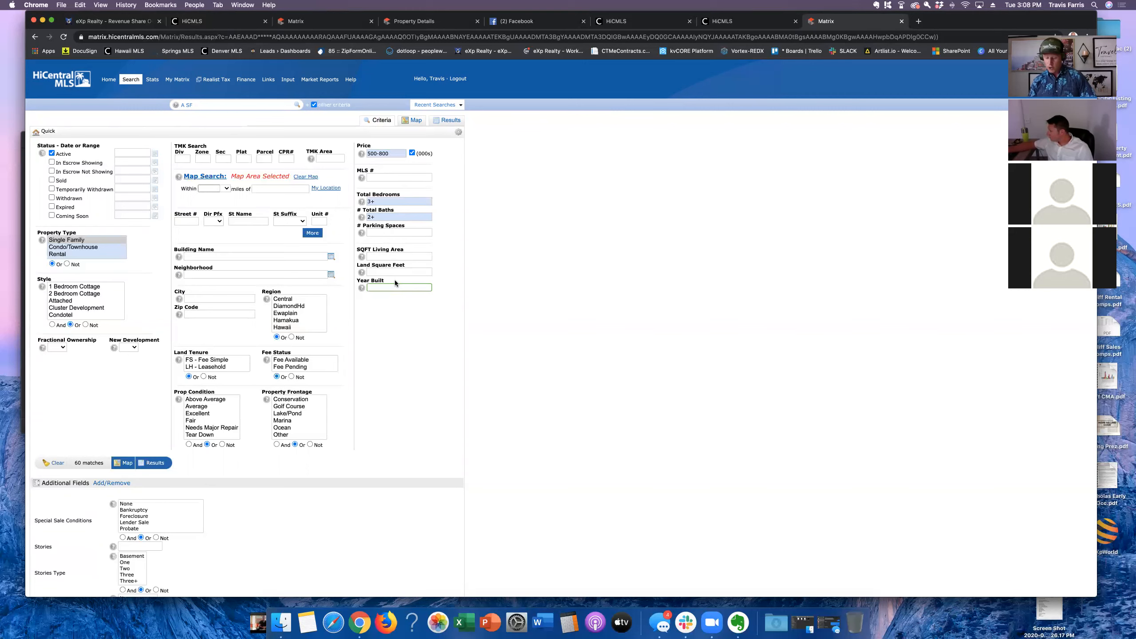
type("2000+")
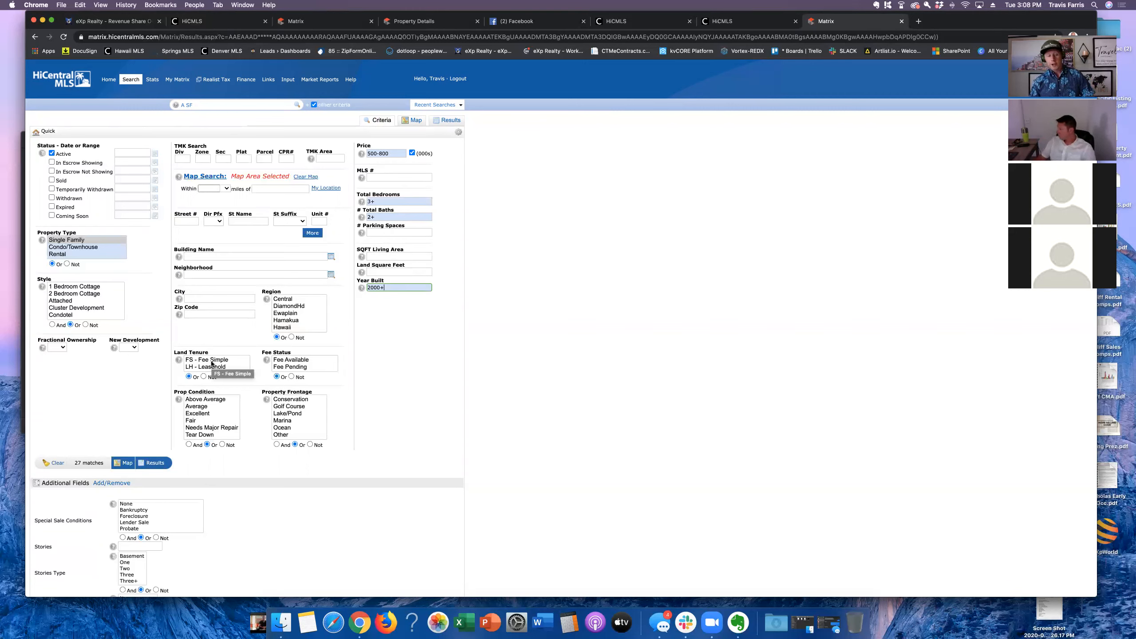
left_click(211, 360)
scroll(212, 361, "down", 1)
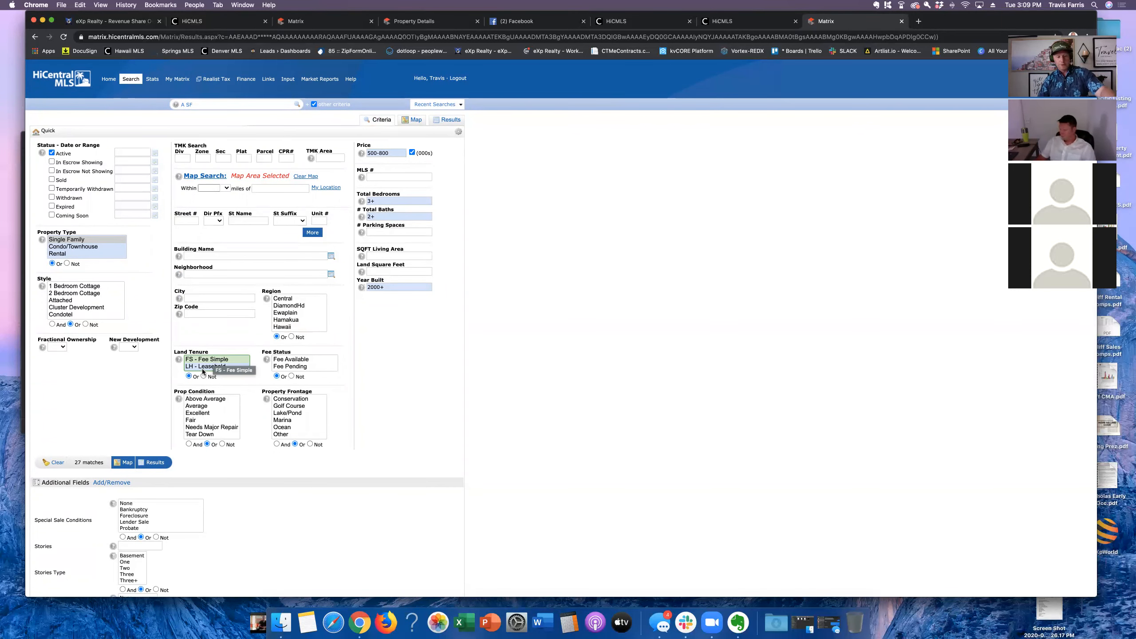
Step: Exclude listings whose property condition is Needs Major Repair or Tear Down
left_click(222, 444)
scroll(219, 443, "up", 1)
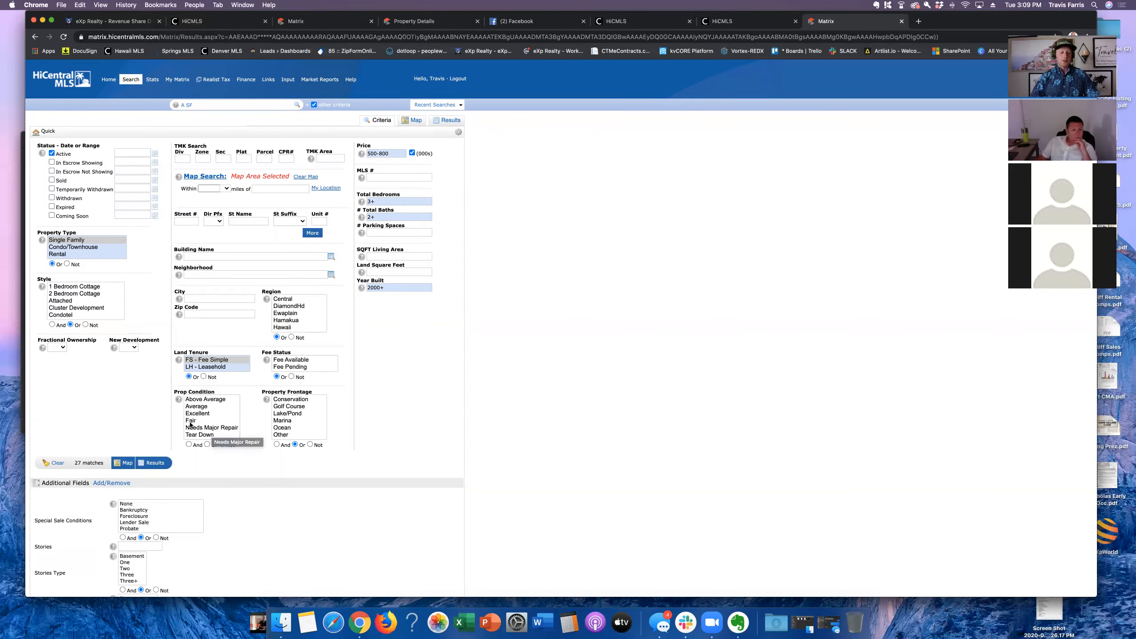
scroll(217, 443, "down", 1)
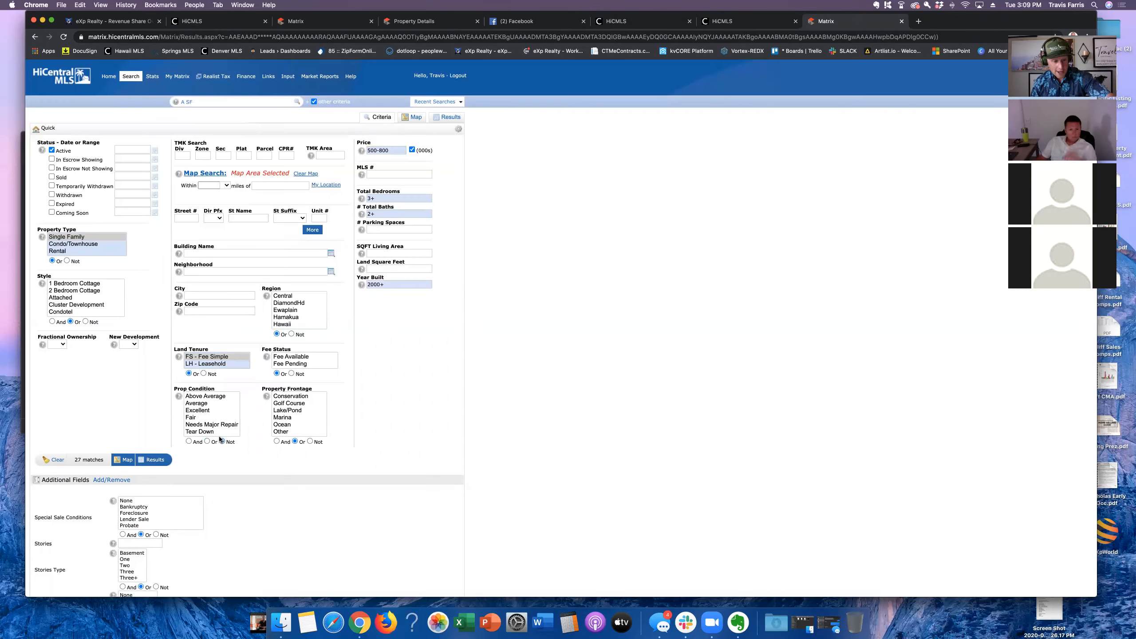
left_click(203, 430)
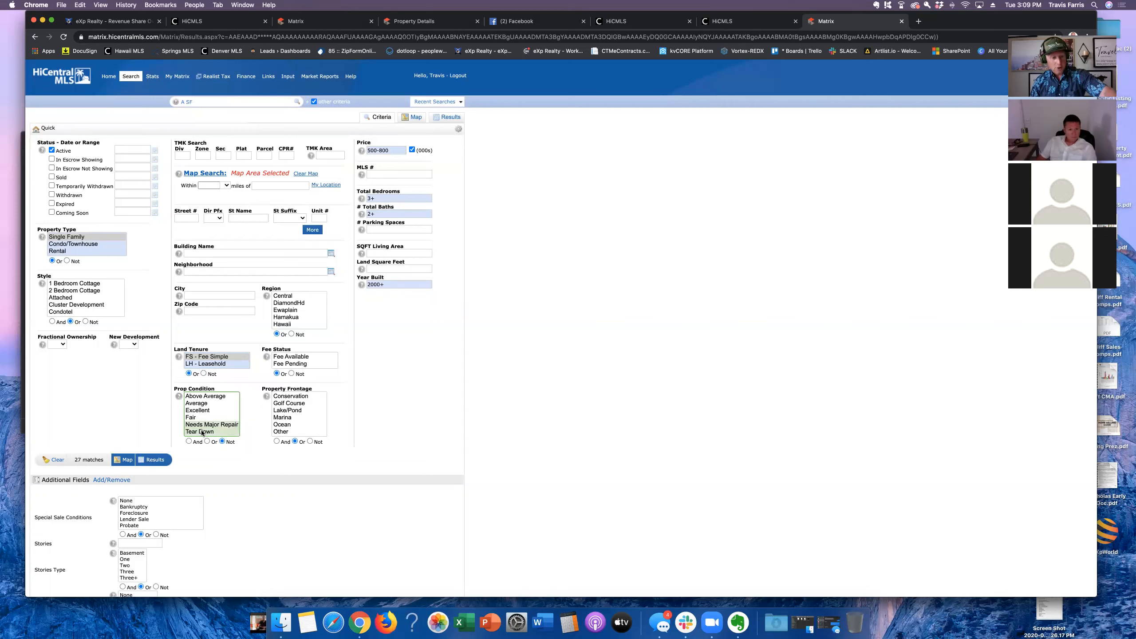
key("super+a")
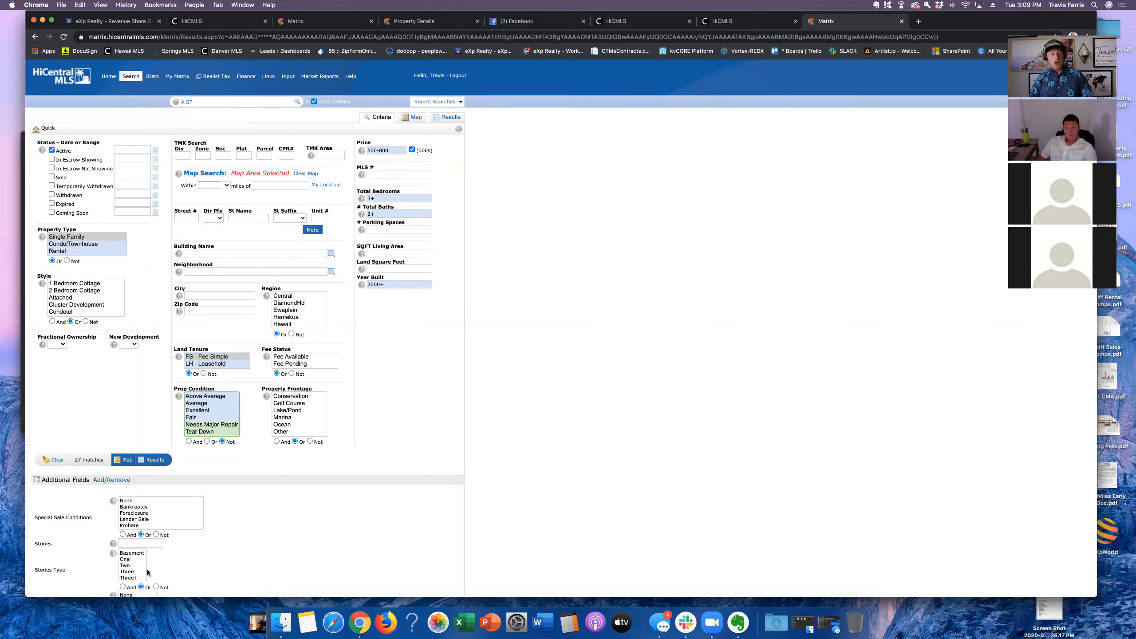
Step: Exclude Probate and Short Sale listings under Special Sale Conditions in the additional fields
scroll(239, 514, "down", 3)
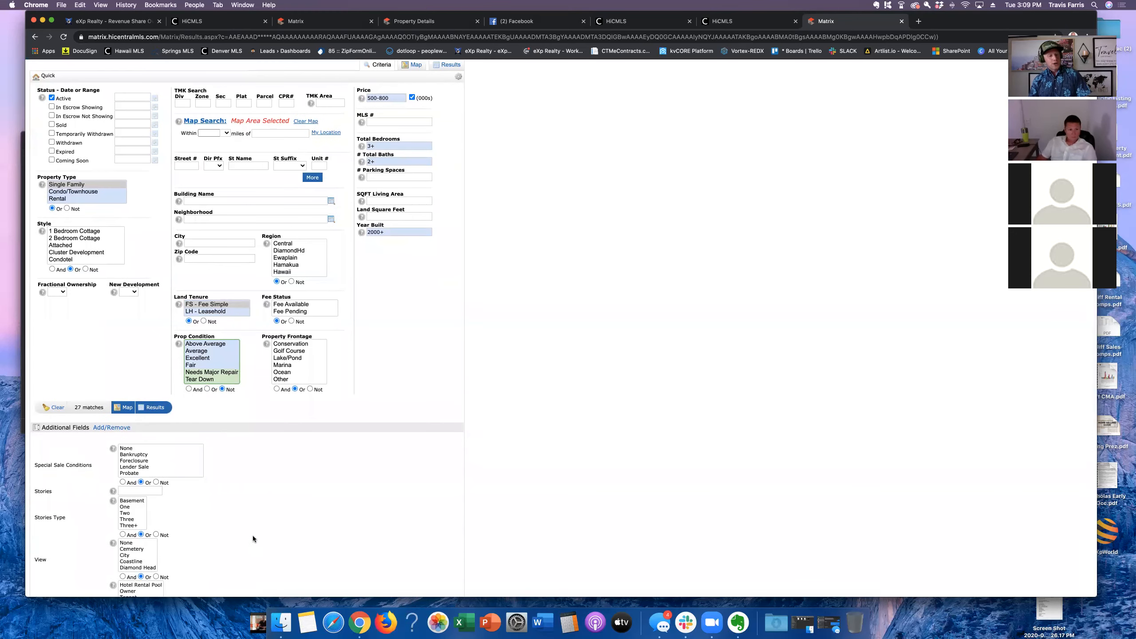
scroll(252, 536, "down", 15)
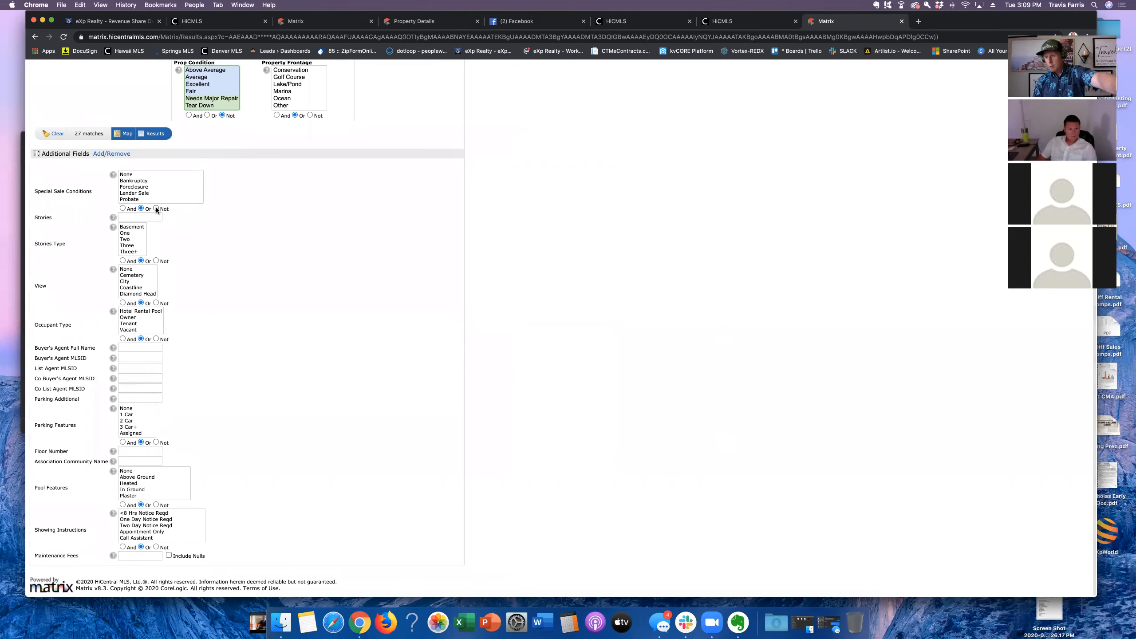
left_click(156, 209)
scroll(134, 197, "down", 2)
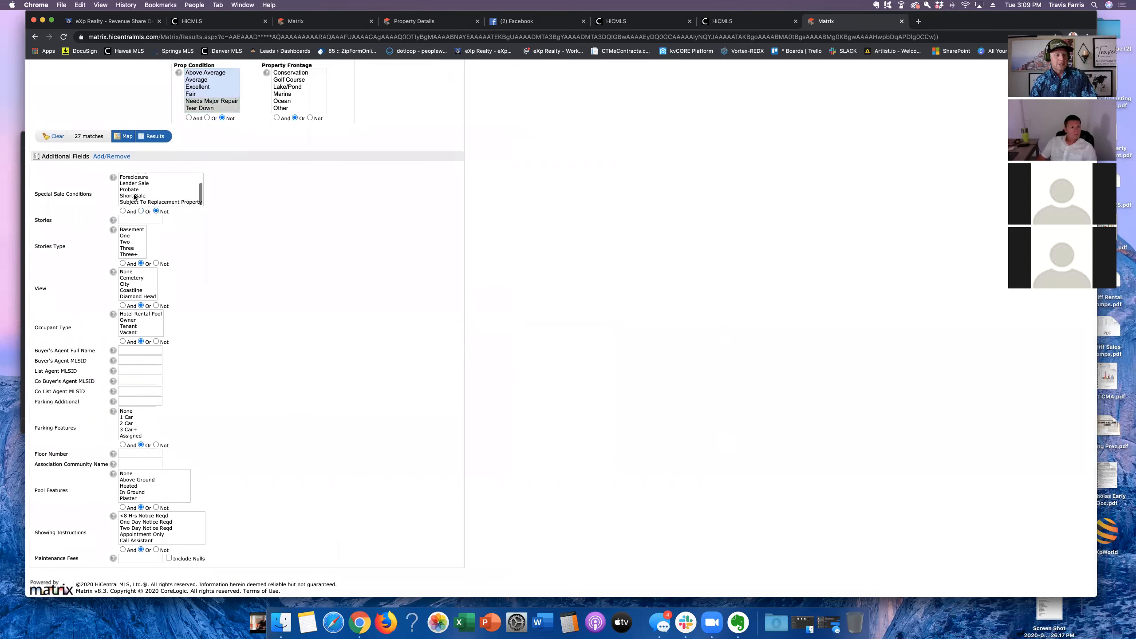
left_click(135, 196)
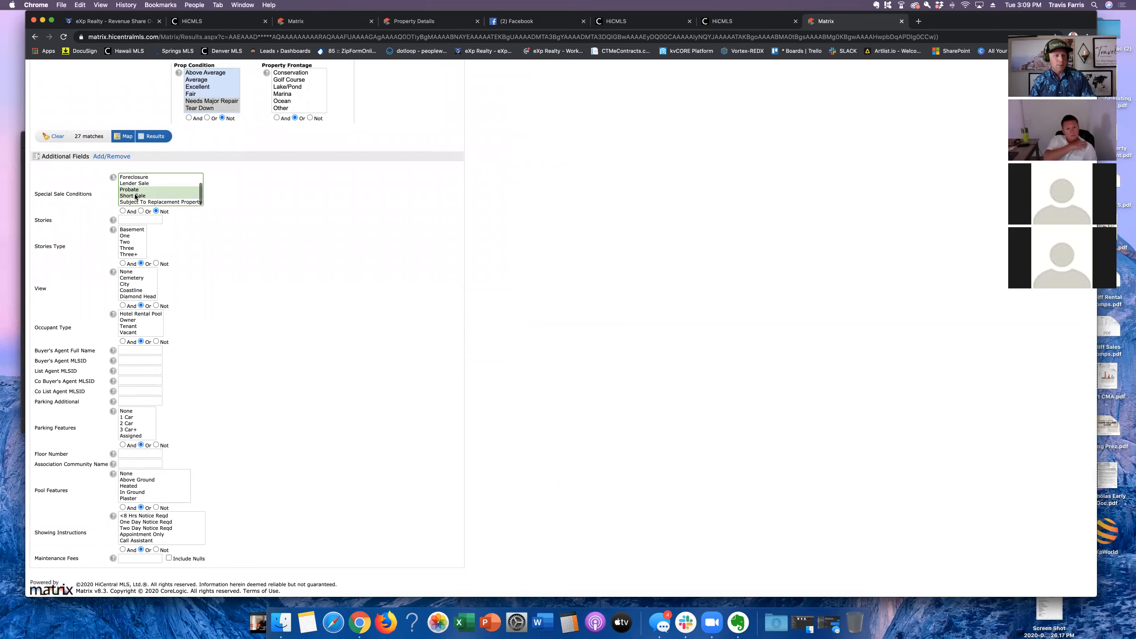
left_click(136, 196, "super")
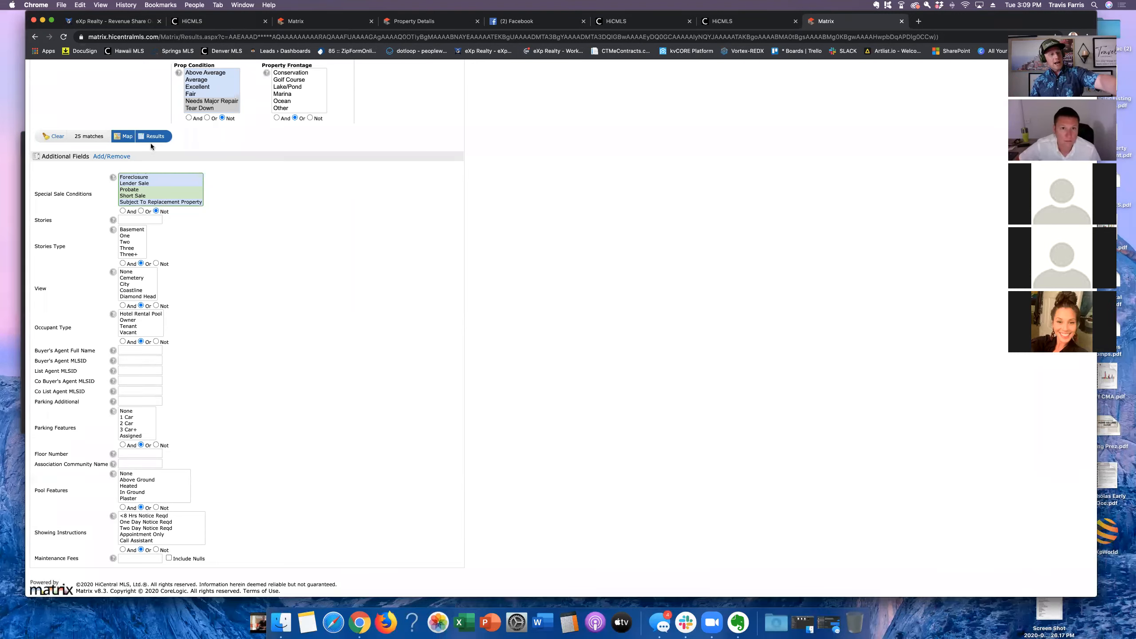
Step: Add Association Fee to the frequently used search fields and return to the search criteria
left_click(122, 157)
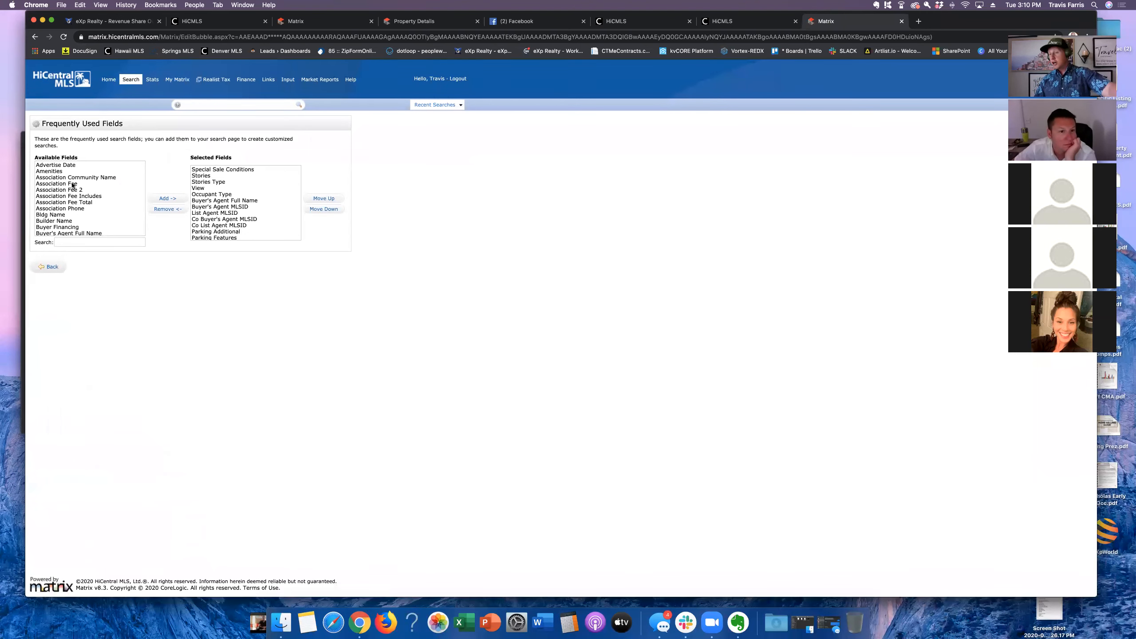
left_click(127, 184)
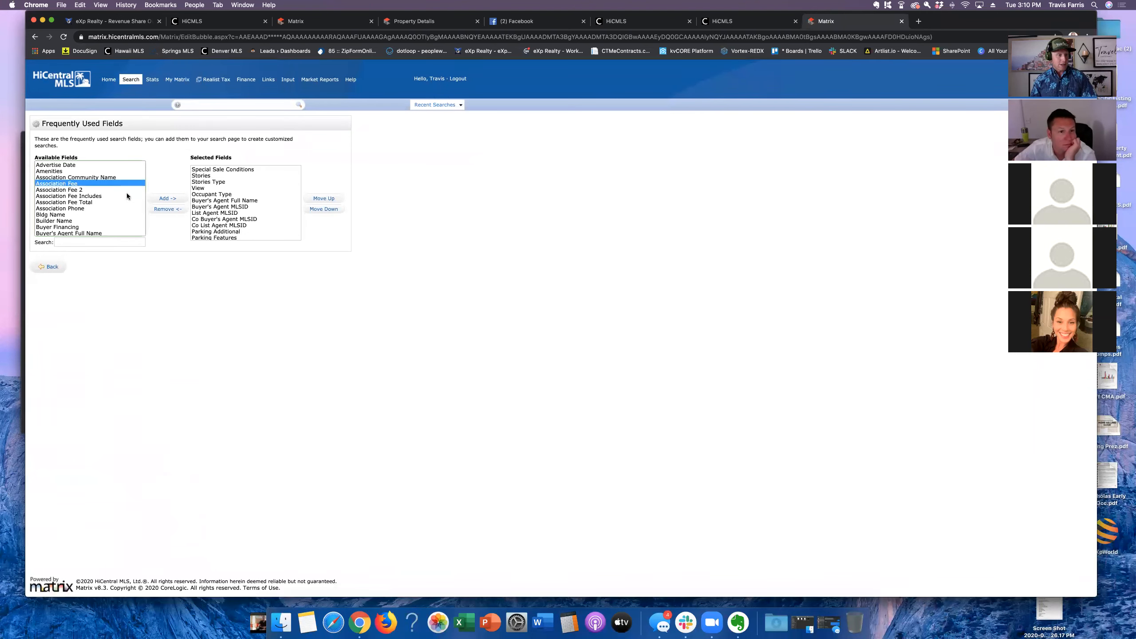
left_click(174, 198)
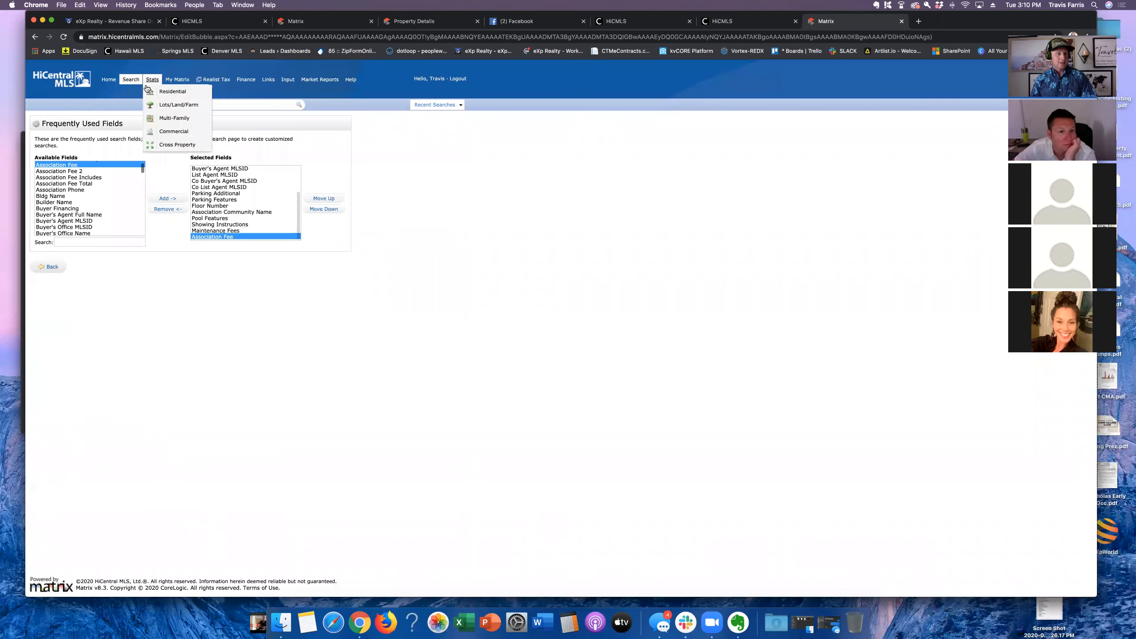
left_click(50, 267)
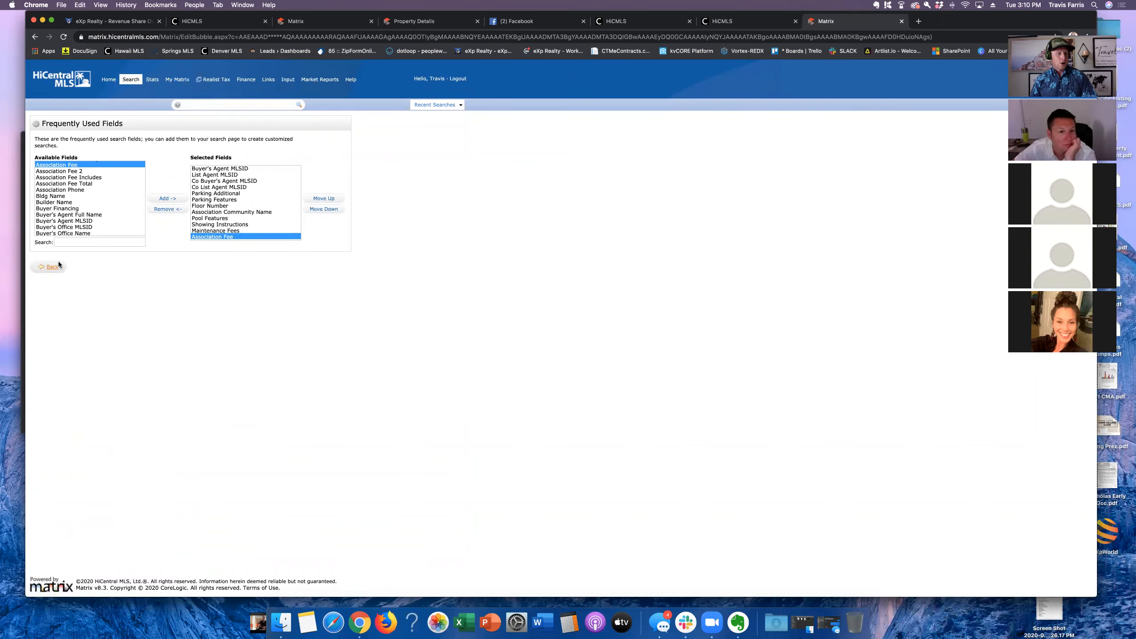
Step: Try limiting the additional Maintenance Fees field to 100-
scroll(193, 370, "down", 3)
scroll(196, 370, "down", 5)
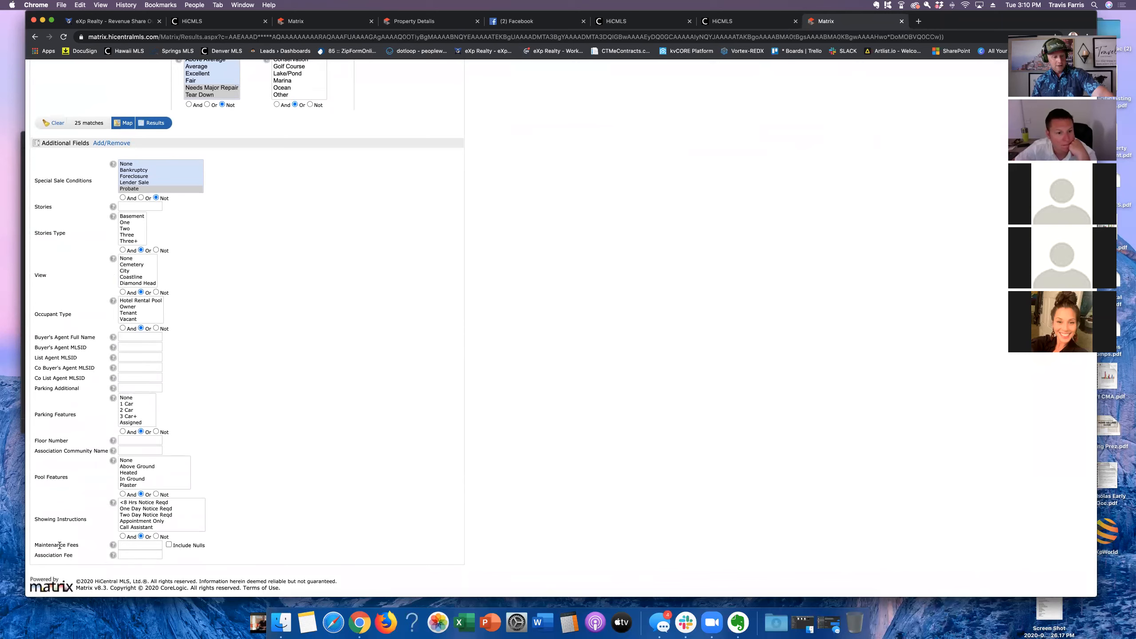
left_click(112, 545)
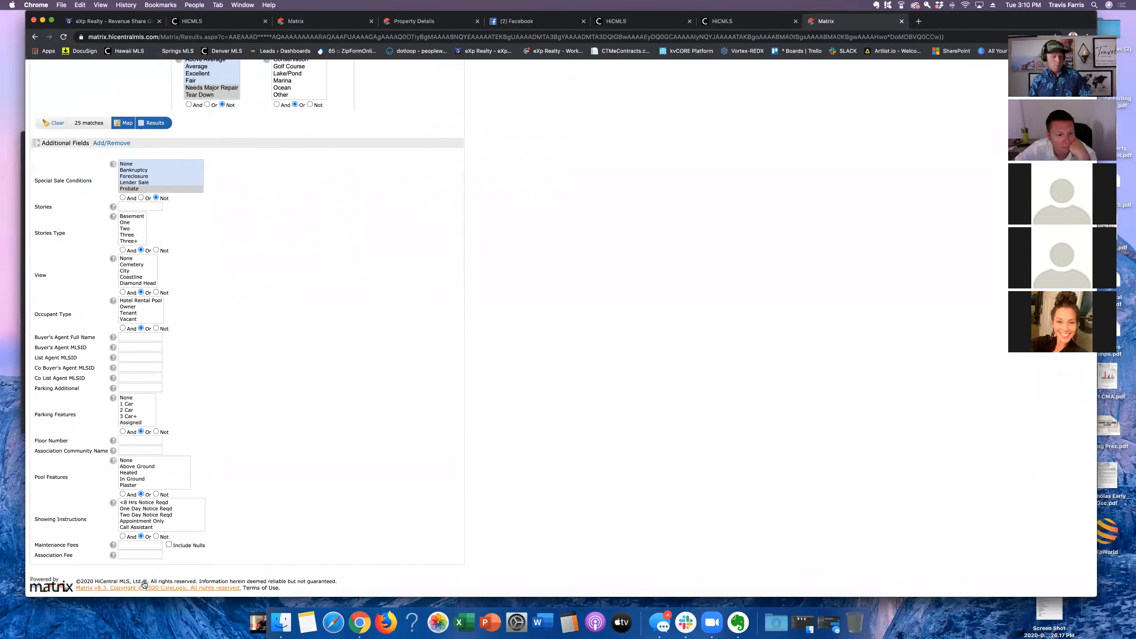
left_click(141, 545)
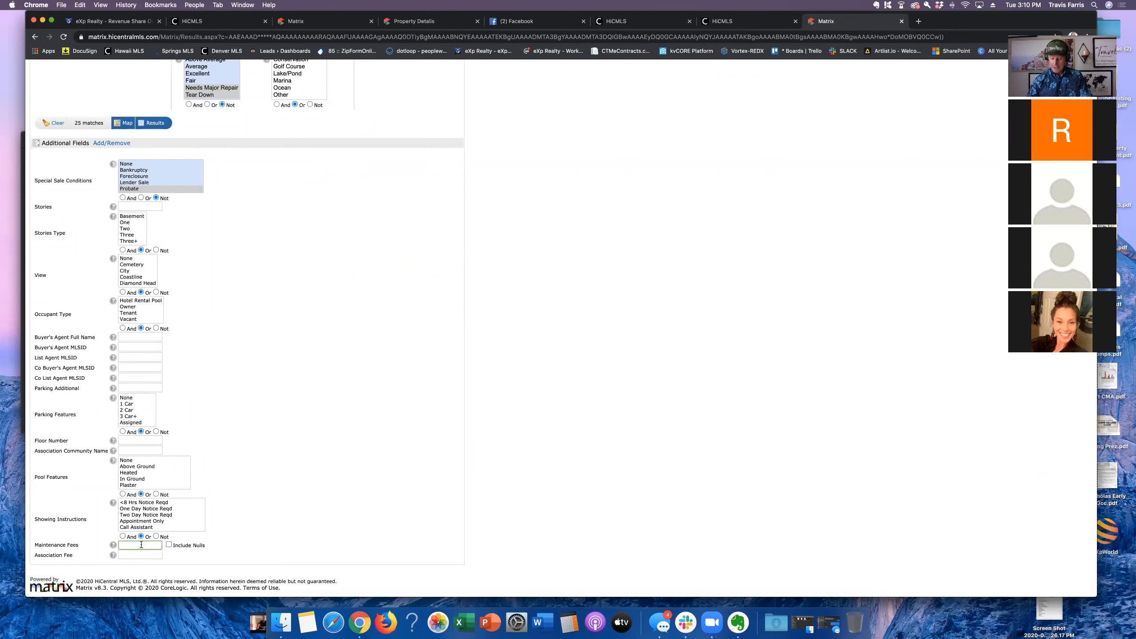
type("100-")
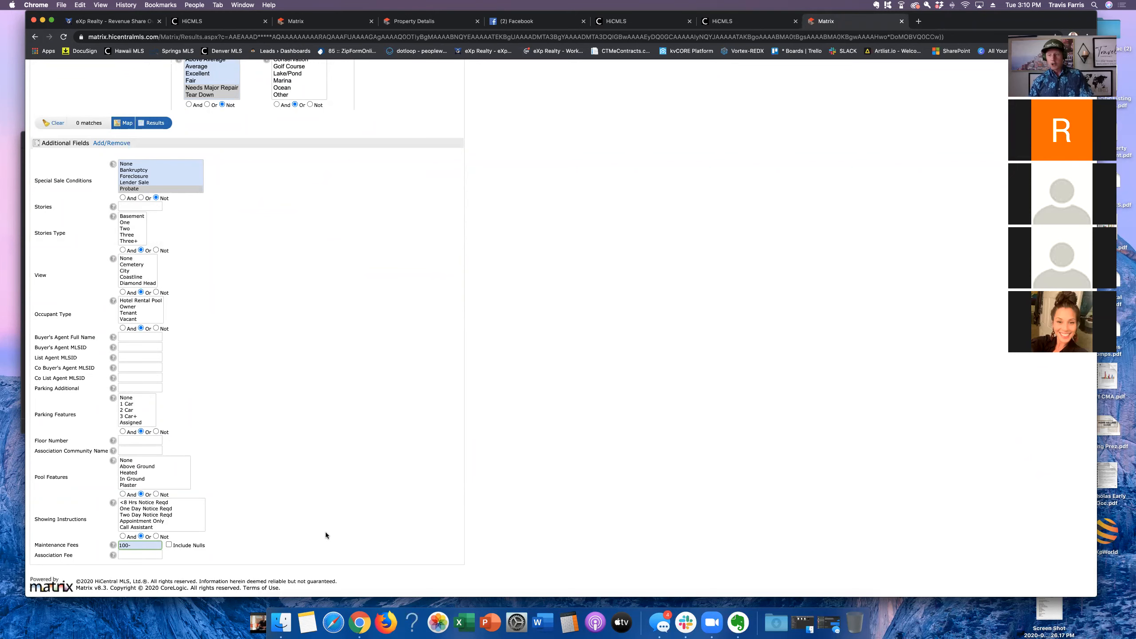
scroll(195, 492, "up", 3)
scroll(195, 492, "down", 2)
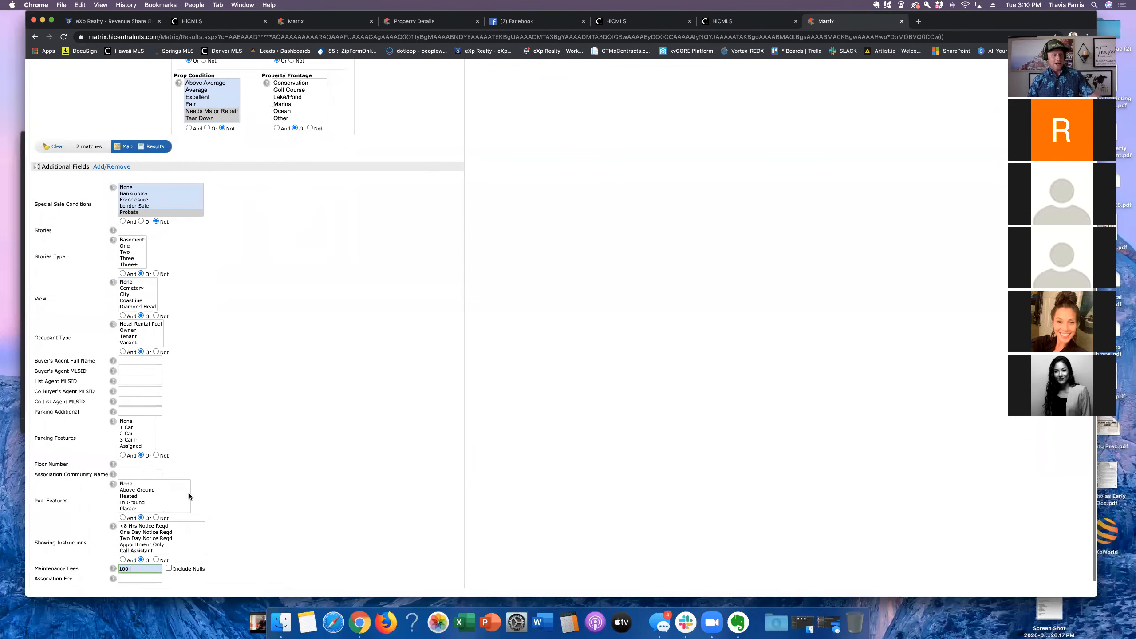
scroll(236, 495, "down", 1)
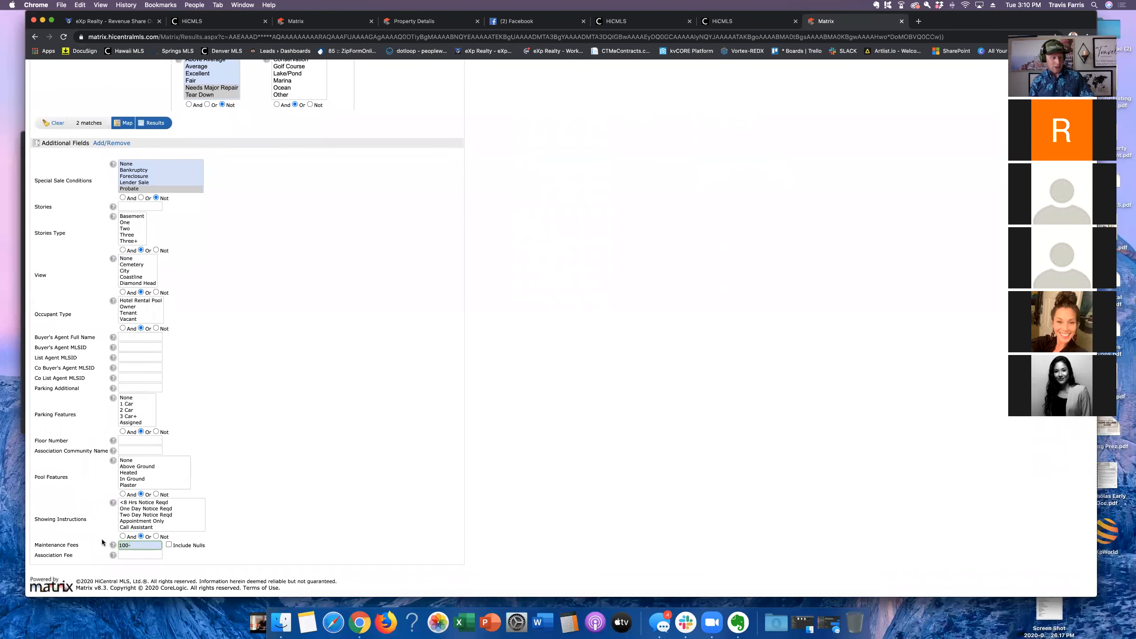
Step: Clear the Maintenance Fees value
key("BackSpace")
key("BackSpace")
key("BackSpace")
key("BackSpace")
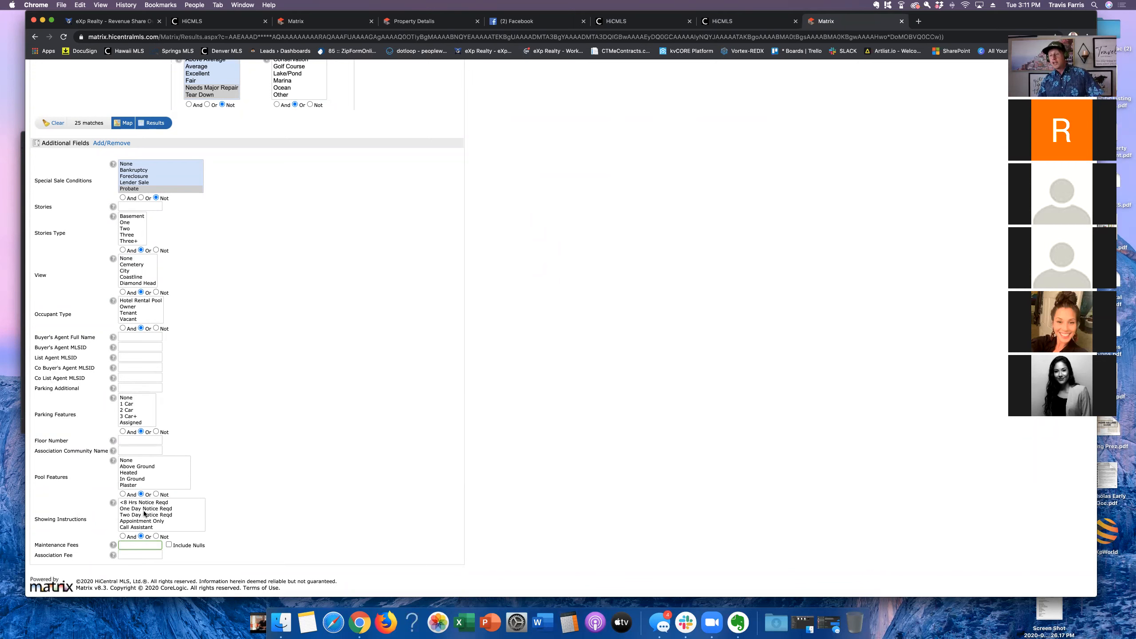
Step: Try filtering Showing Instructions by <8 Hrs Notice Reqd and remove that selection again
left_click_drag(148, 509, 191, 536)
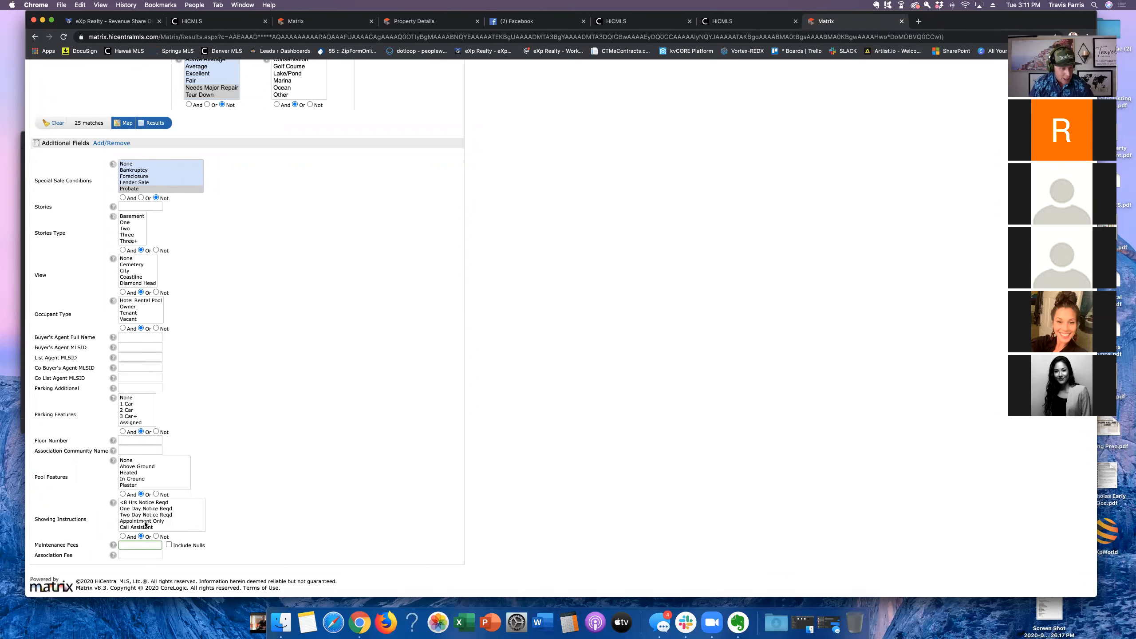
left_click(147, 503)
key("super+a")
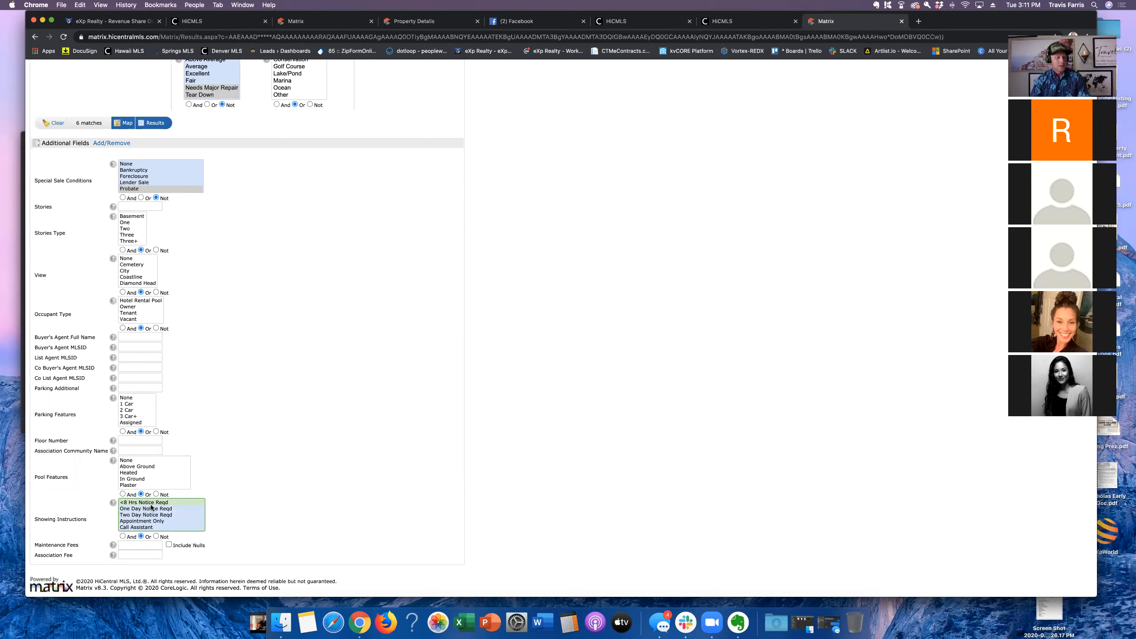
left_click(151, 504)
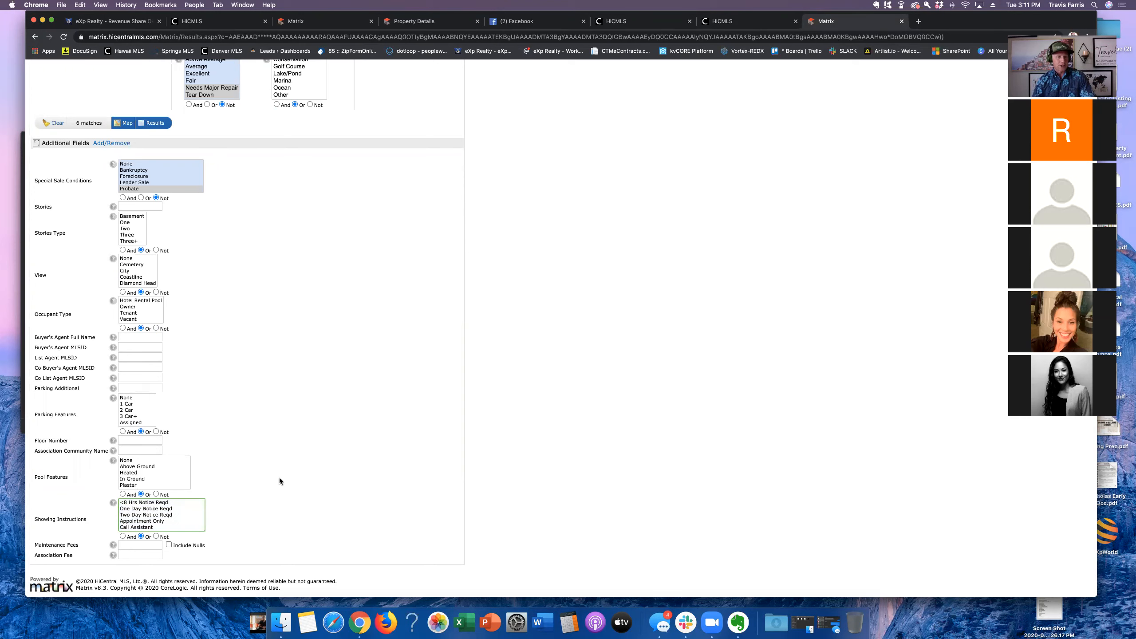
Step: Open the map search to view the matching listings inside the drawn area and return to the search criteria
scroll(279, 478, "up", 10)
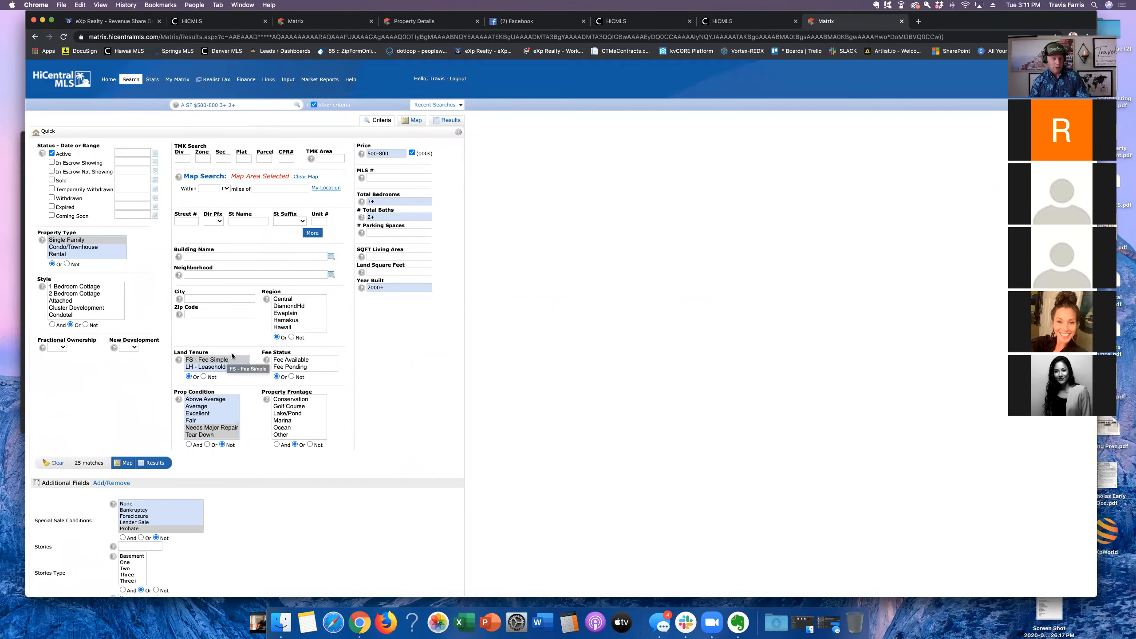
left_click(205, 176)
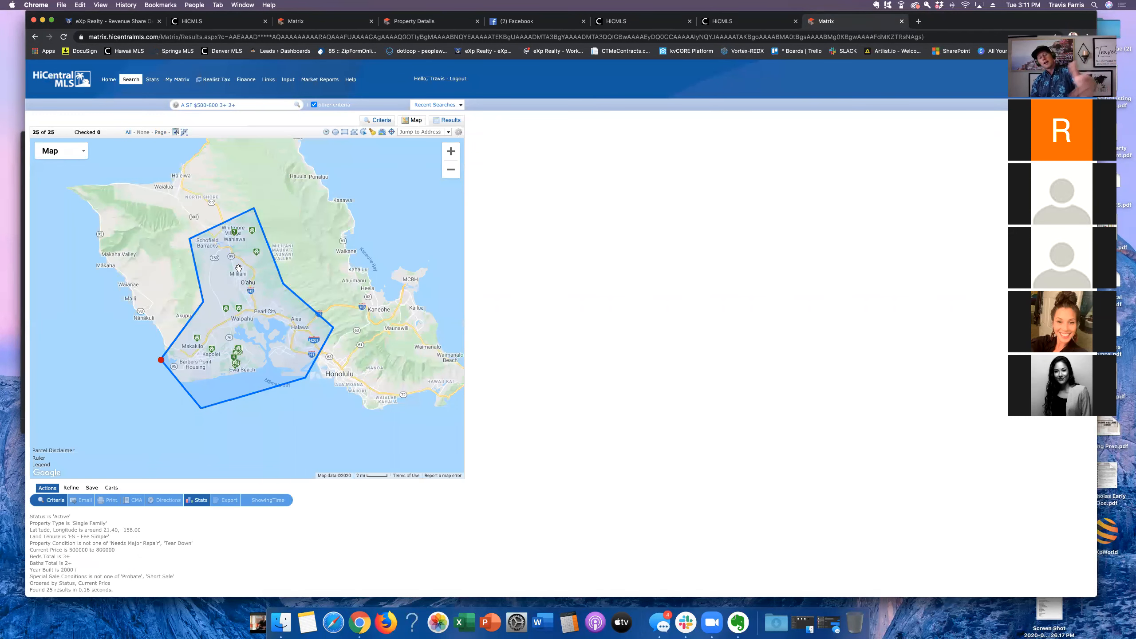
left_click(386, 121)
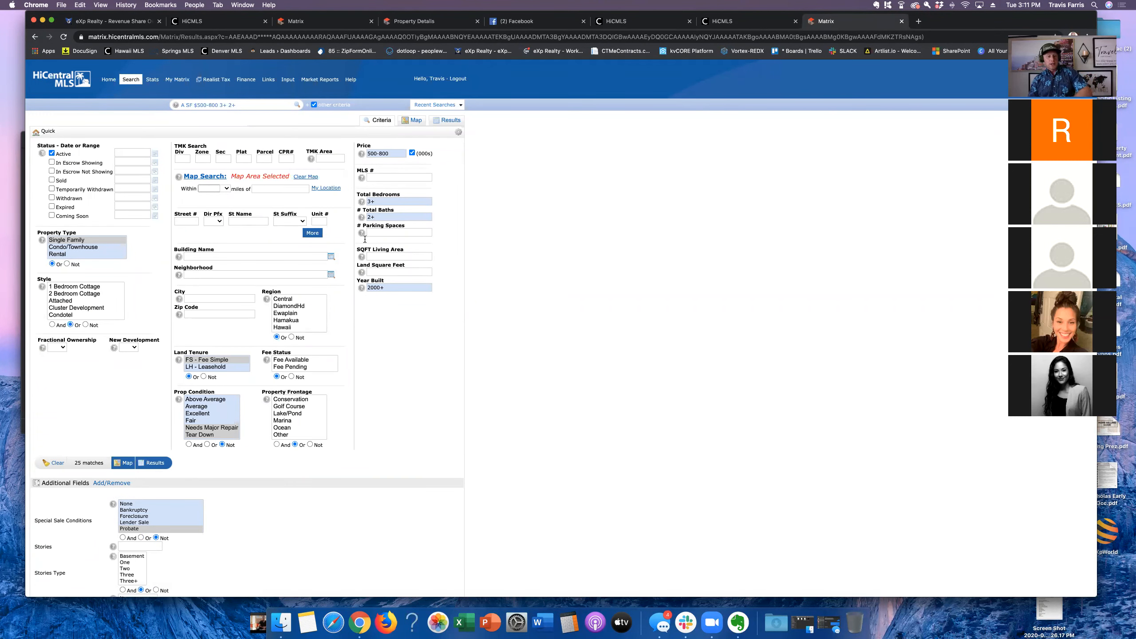
Step: Show the matching listings as results and start a new auto email for this search
left_click(159, 463)
left_click(92, 424)
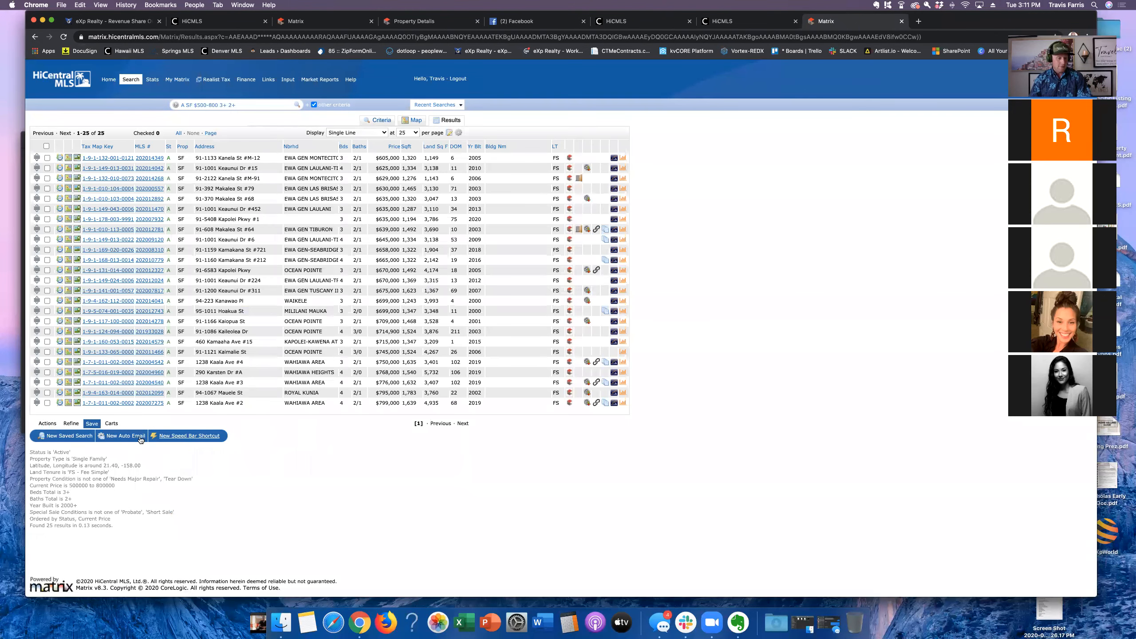
left_click(119, 436)
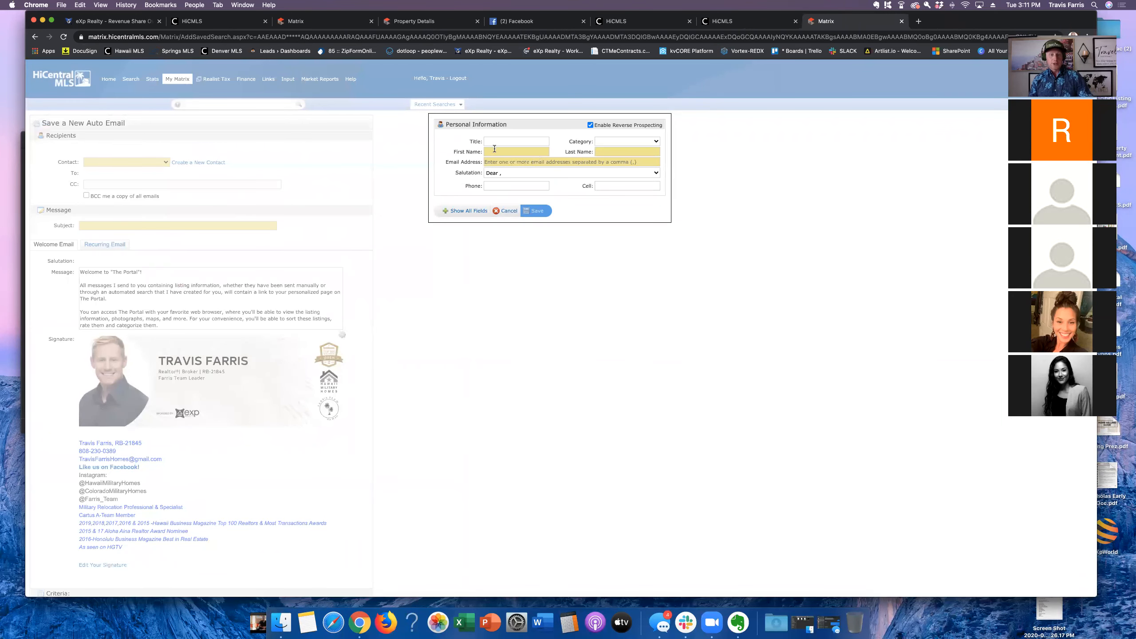
Step: Look over the new contact form and its salutation options, and cancel the contact
left_click(494, 150)
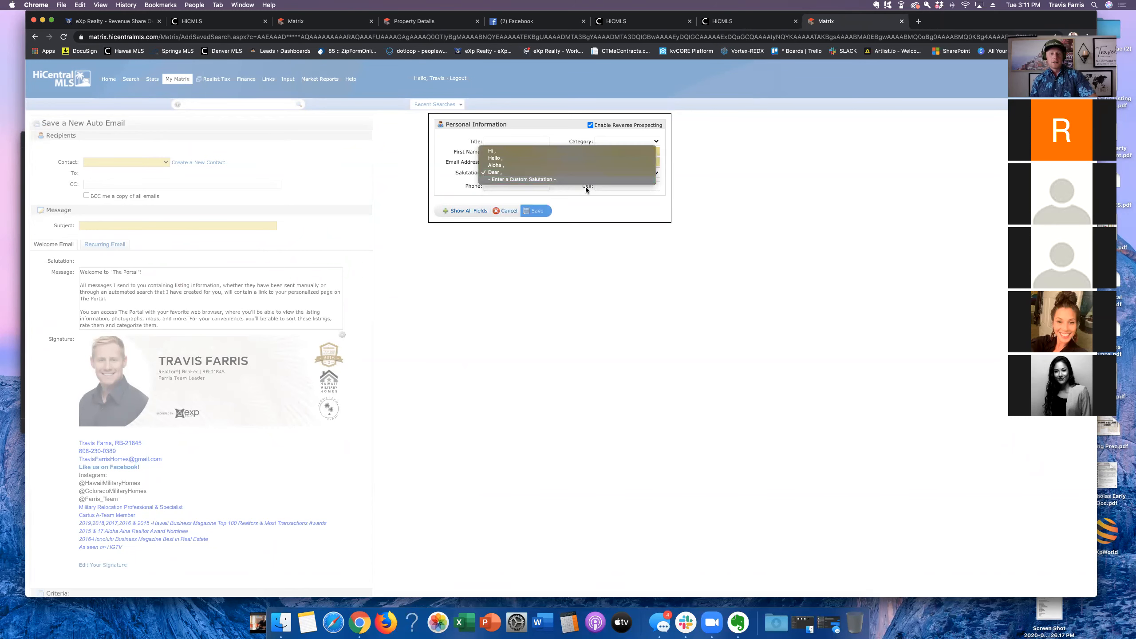
left_click(493, 184)
key("Tab")
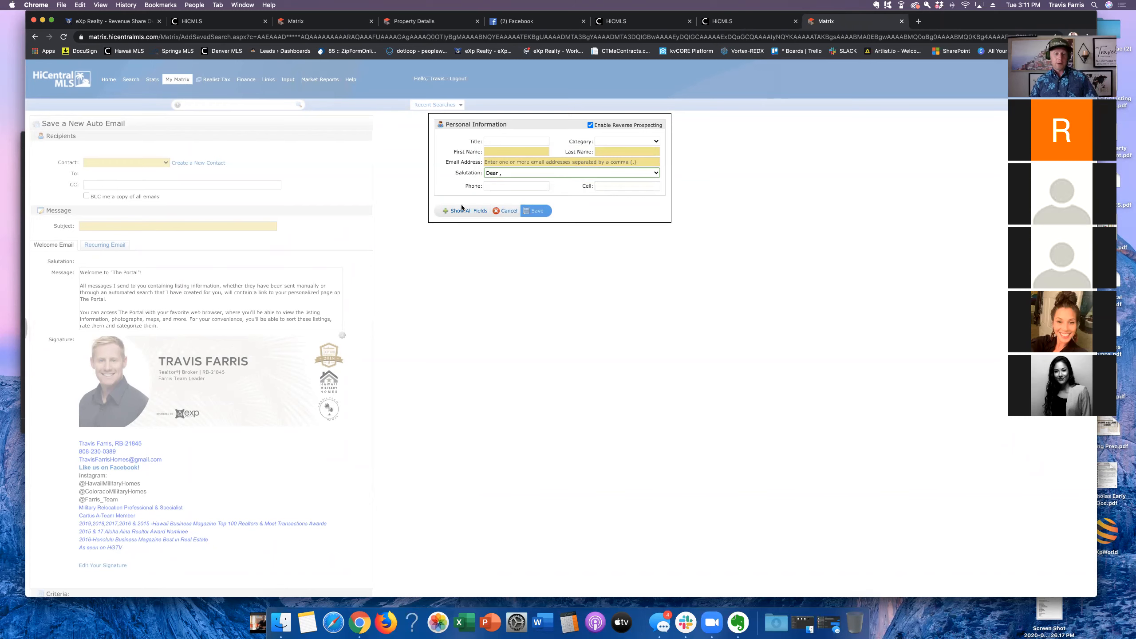
left_click(501, 211)
Step: Review the auto email's subject suggestions, message, search criteria and schedule options, and cancel the auto email
left_click(175, 226)
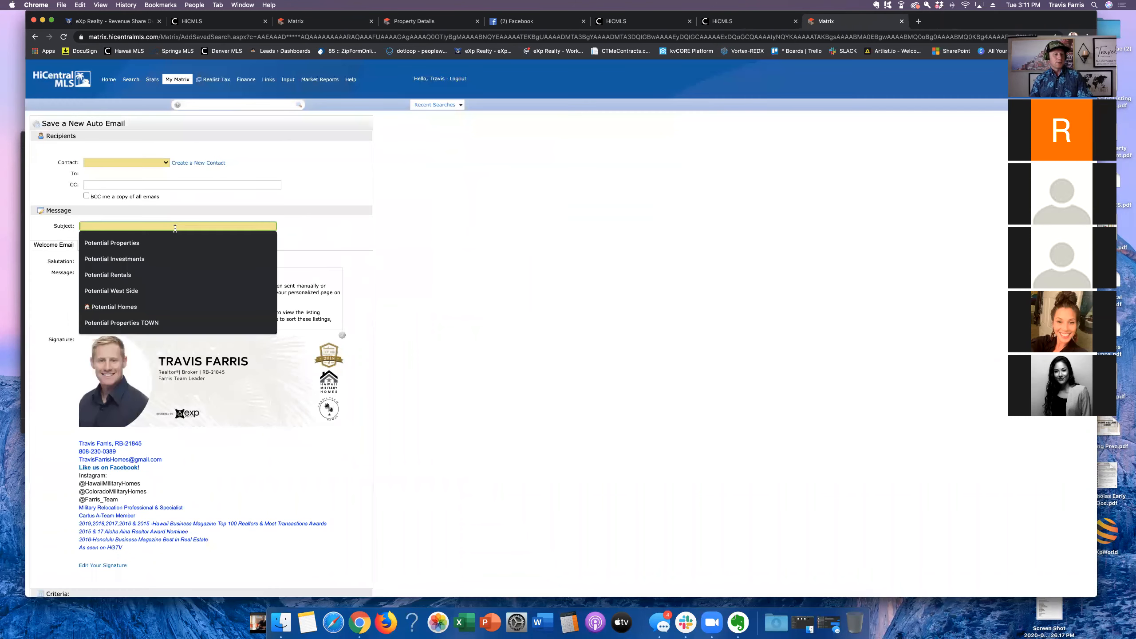
left_click(379, 228)
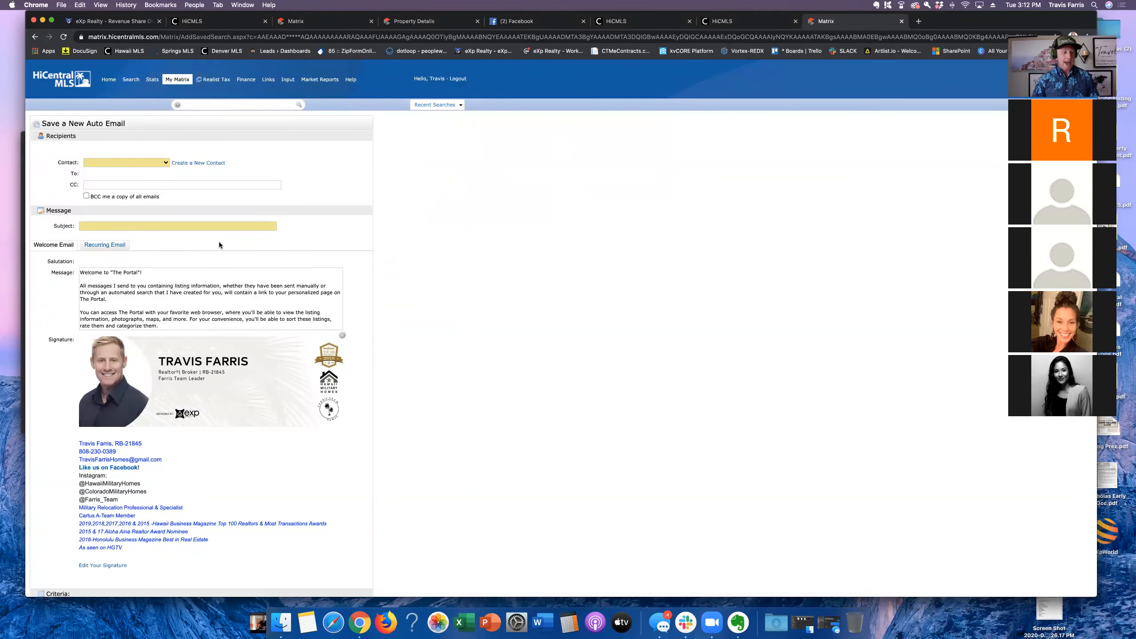
scroll(240, 356, "down", 10)
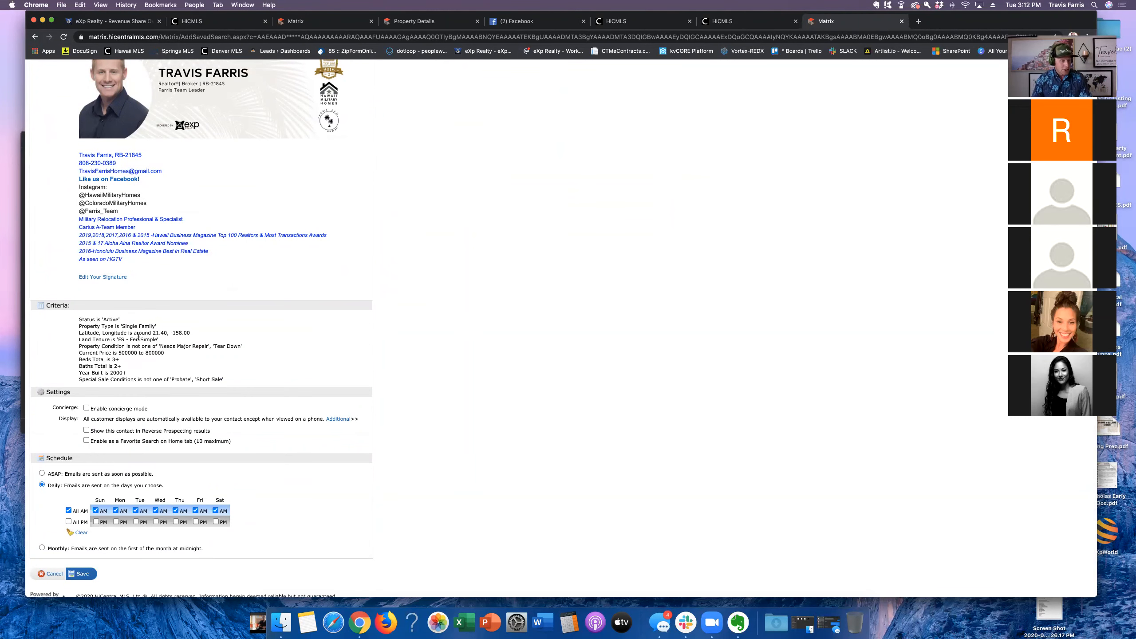
scroll(119, 392, "down", 1)
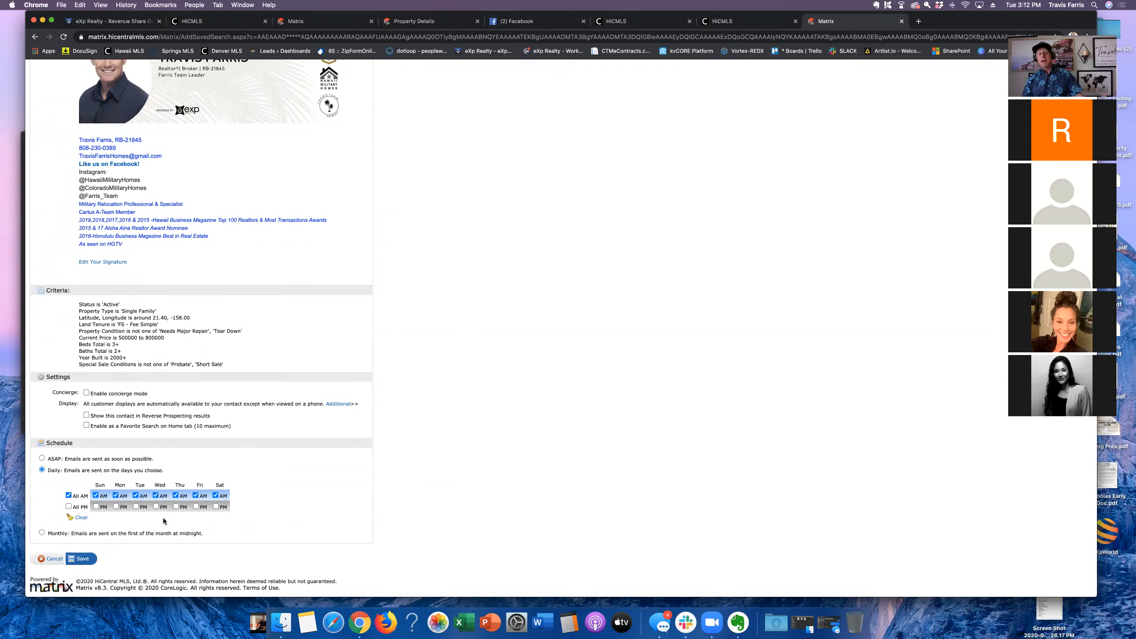
left_click(51, 558)
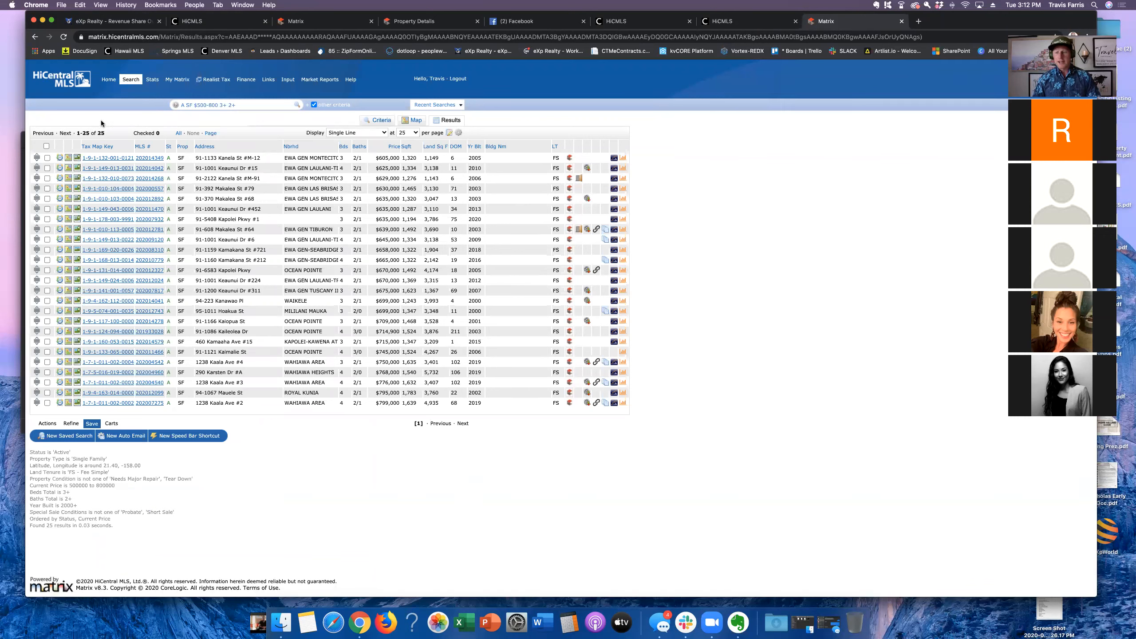
Step: Select all listings in the results and sort them by neighborhood
mouse_move(130, 81)
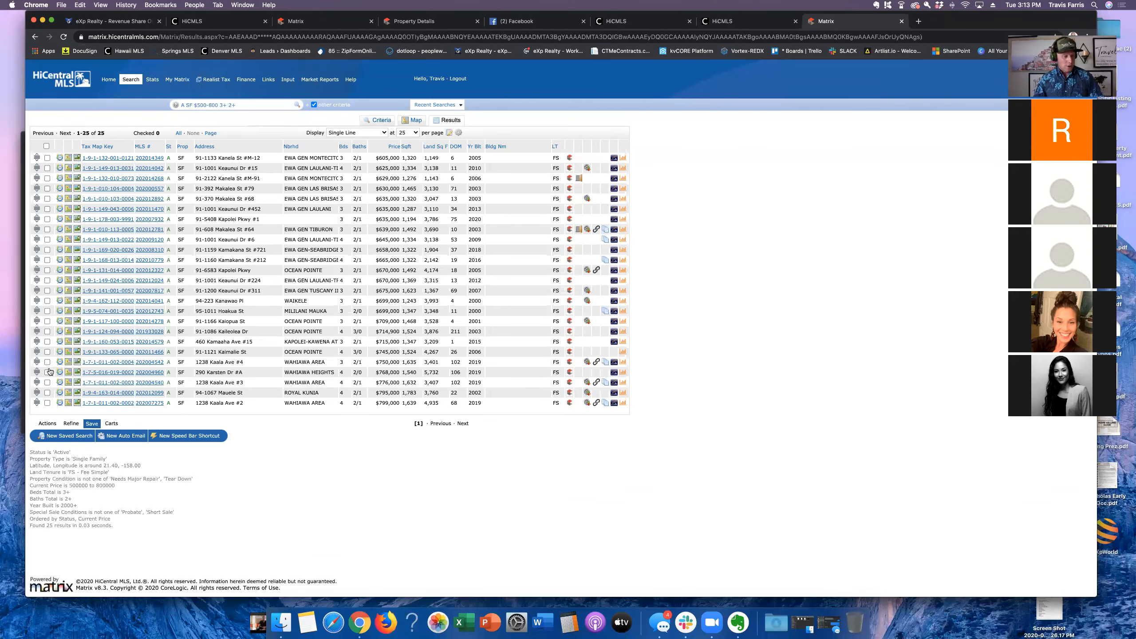
left_click(42, 424)
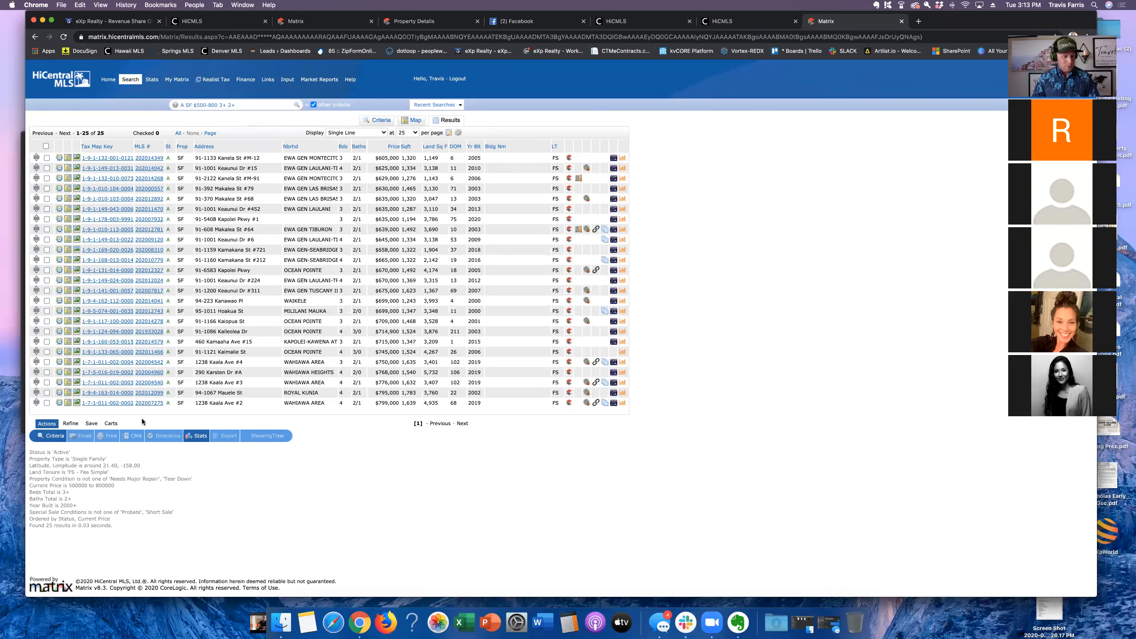
left_click(46, 146)
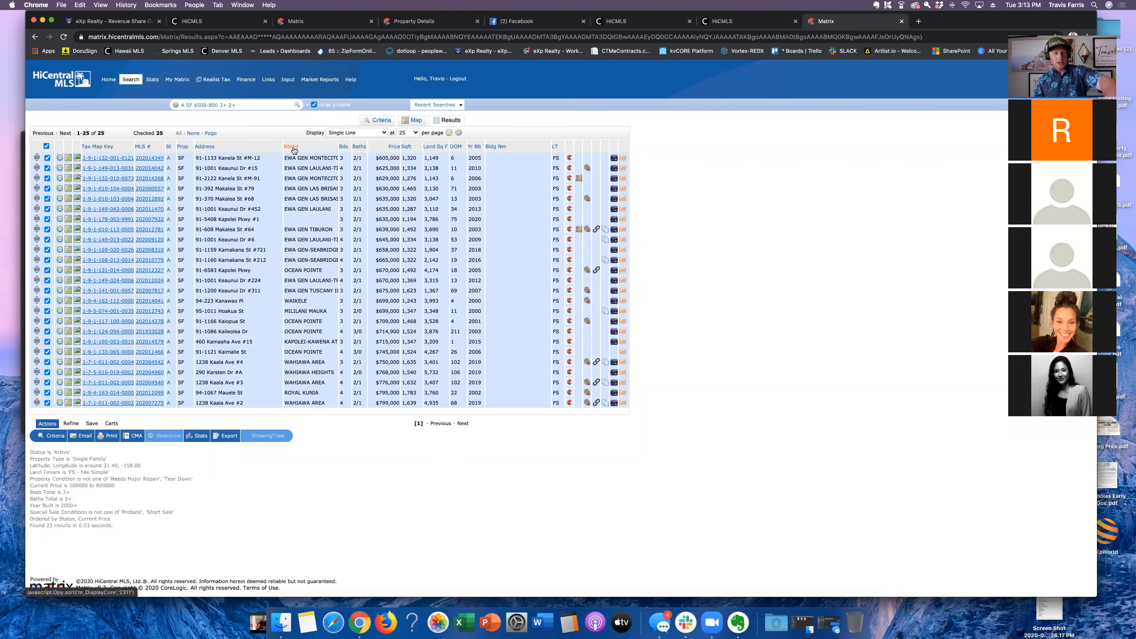
left_click(294, 151)
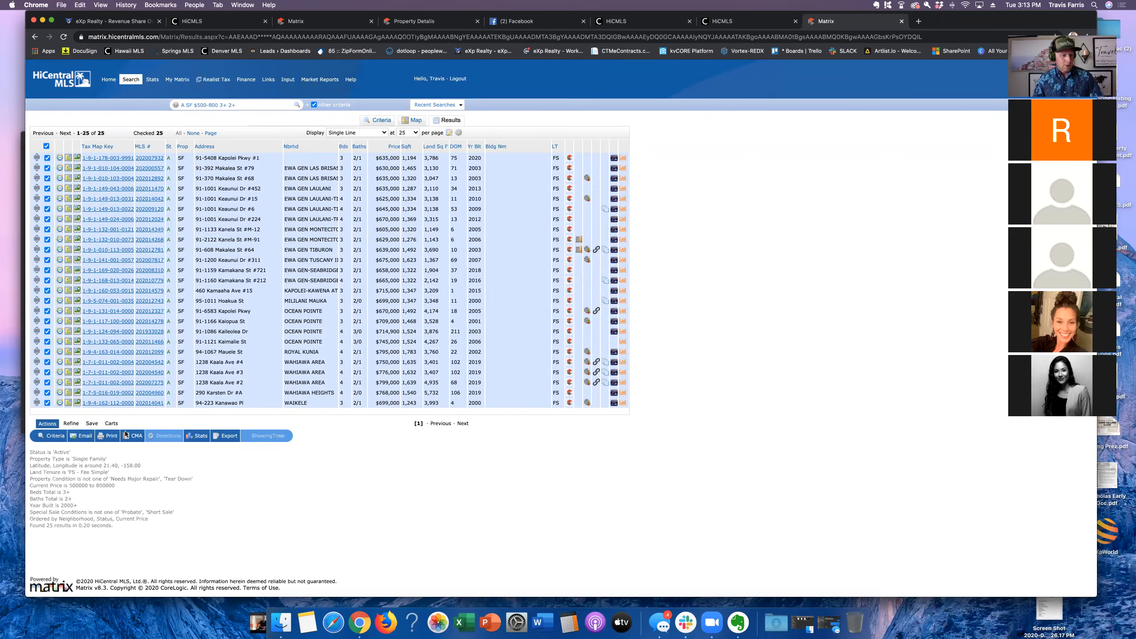
Step: Start a CMA from the selected listings and expand the Comparables group of available report pages
left_click(136, 435)
left_click(69, 123)
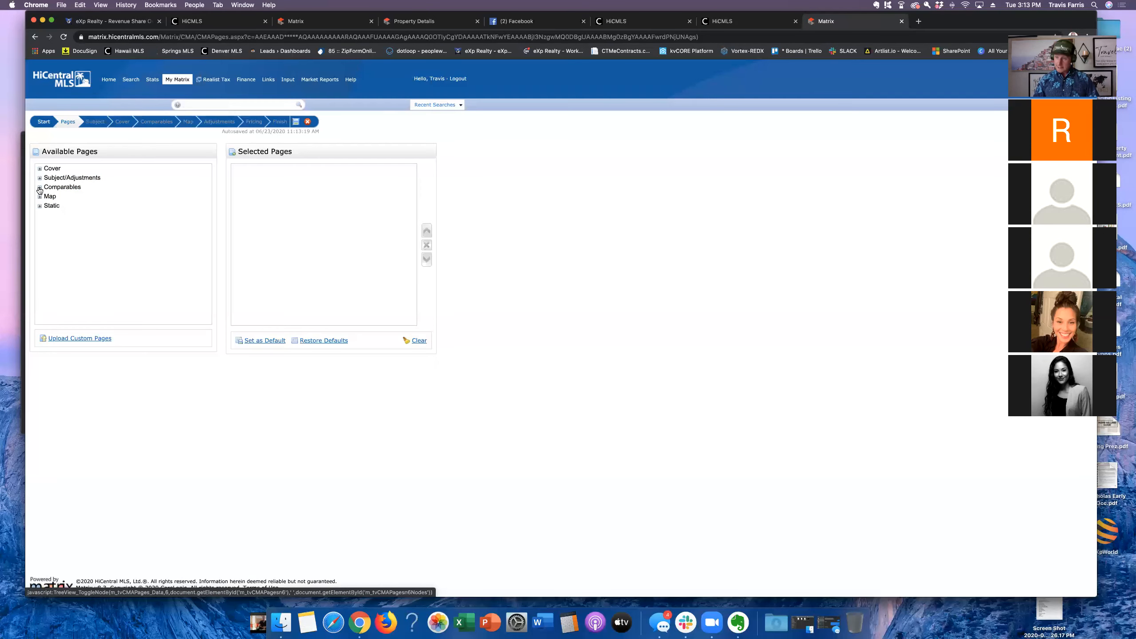
left_click(40, 188)
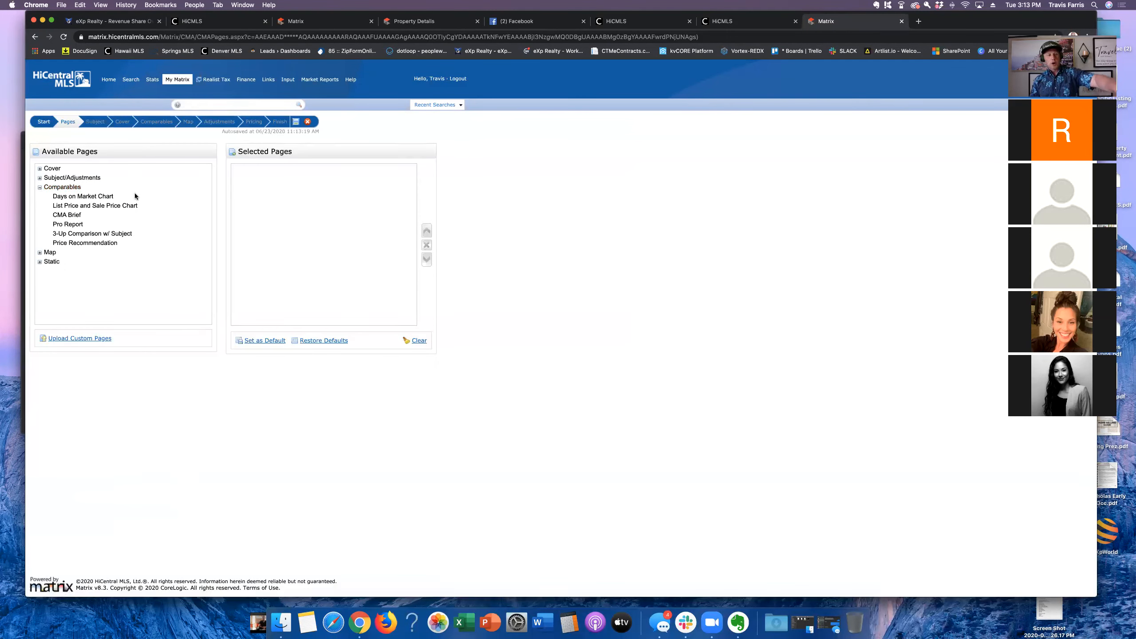
left_click(40, 178)
left_click(40, 178)
left_click(40, 180)
left_click(40, 179)
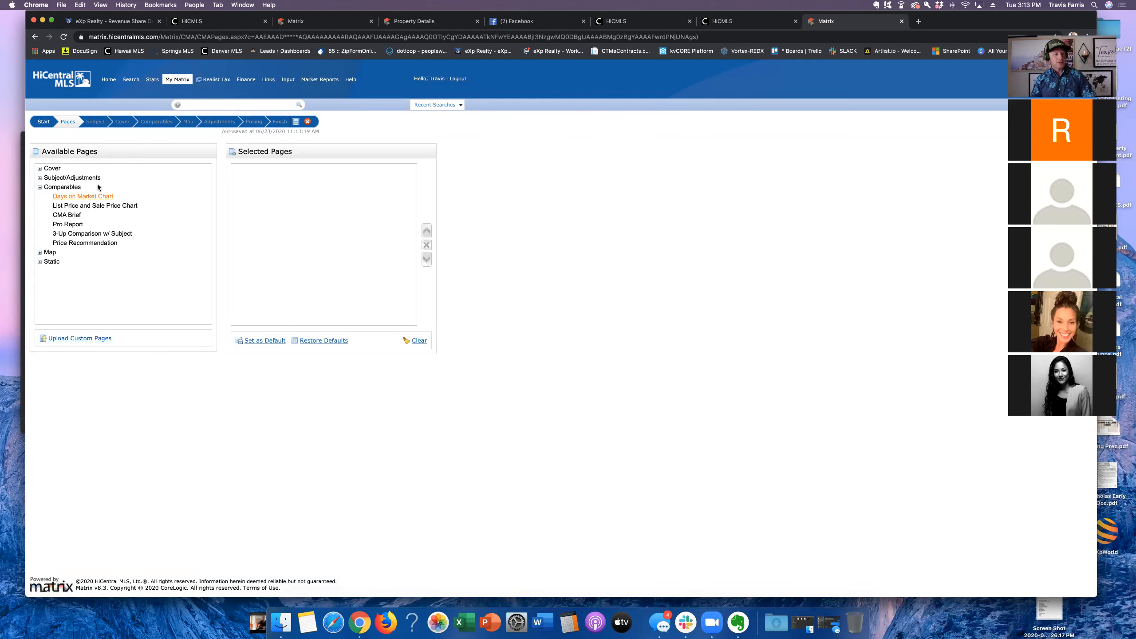
Step: Add the Days on Market Chart, List Price and Sale Price Chart, CMA Brief and Pro Report pages to the CMA
left_click(63, 197)
left_click(66, 207)
left_click(66, 216)
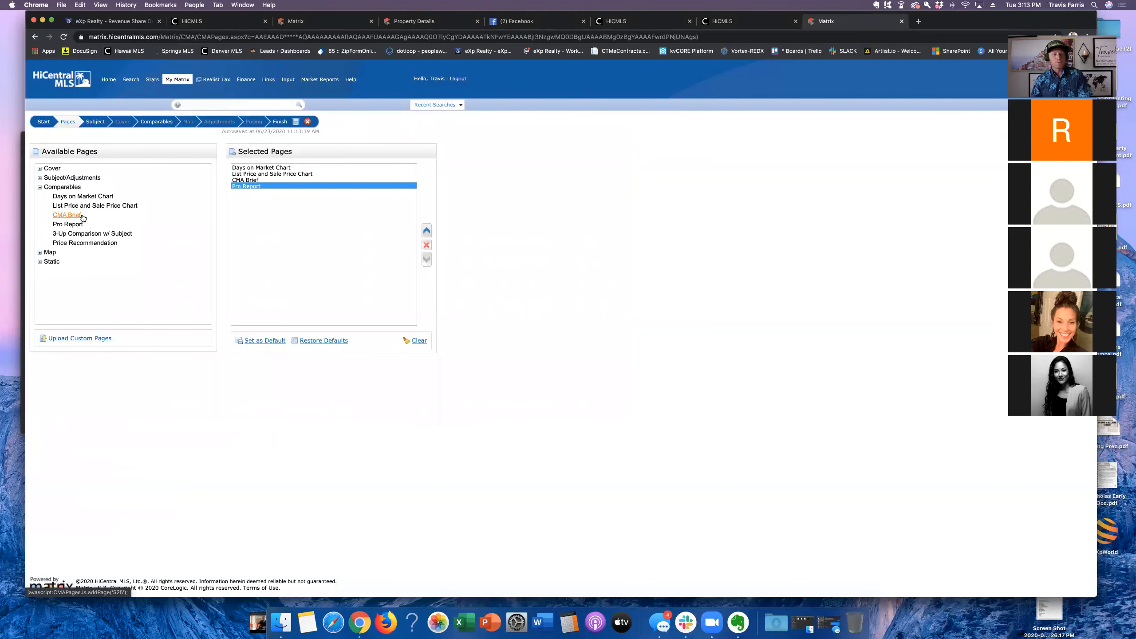
Step: View the finished CMA report and examine its days-on-market and price charts, listing summary and Pro Report pages
left_click(280, 123)
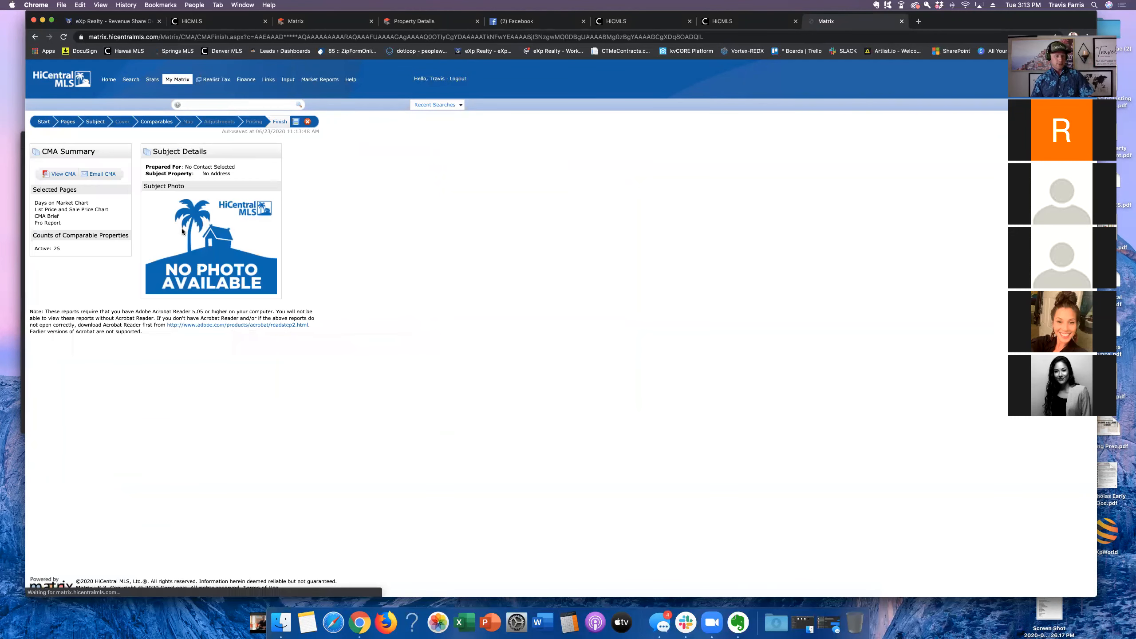
left_click(54, 173)
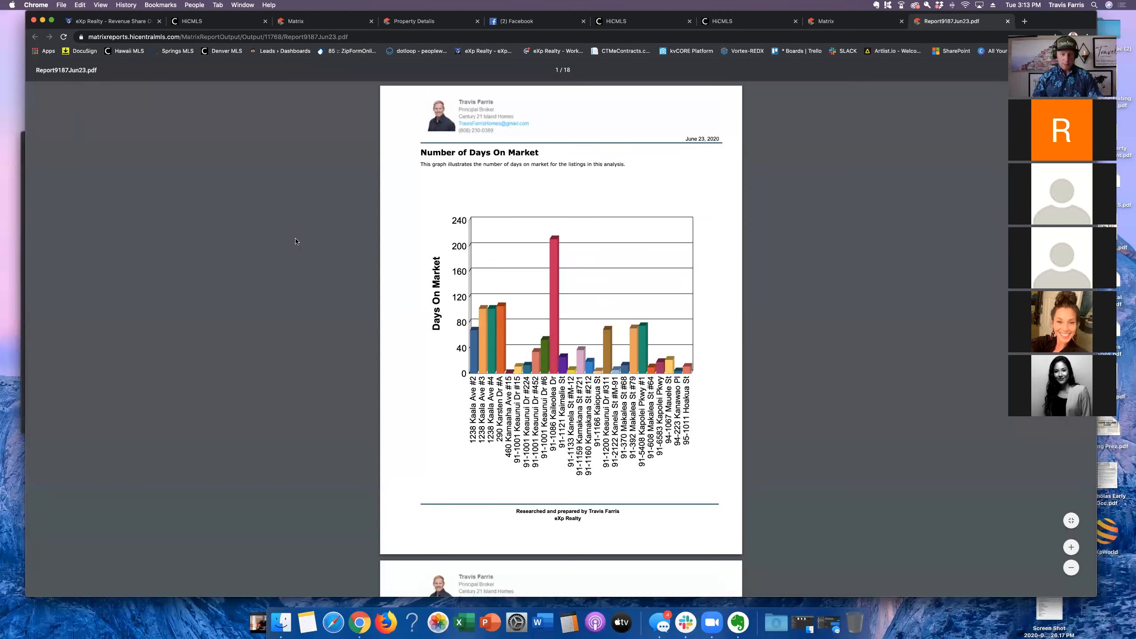
scroll(511, 372, "down", 10)
scroll(513, 370, "up", 10)
scroll(513, 370, "down", 10)
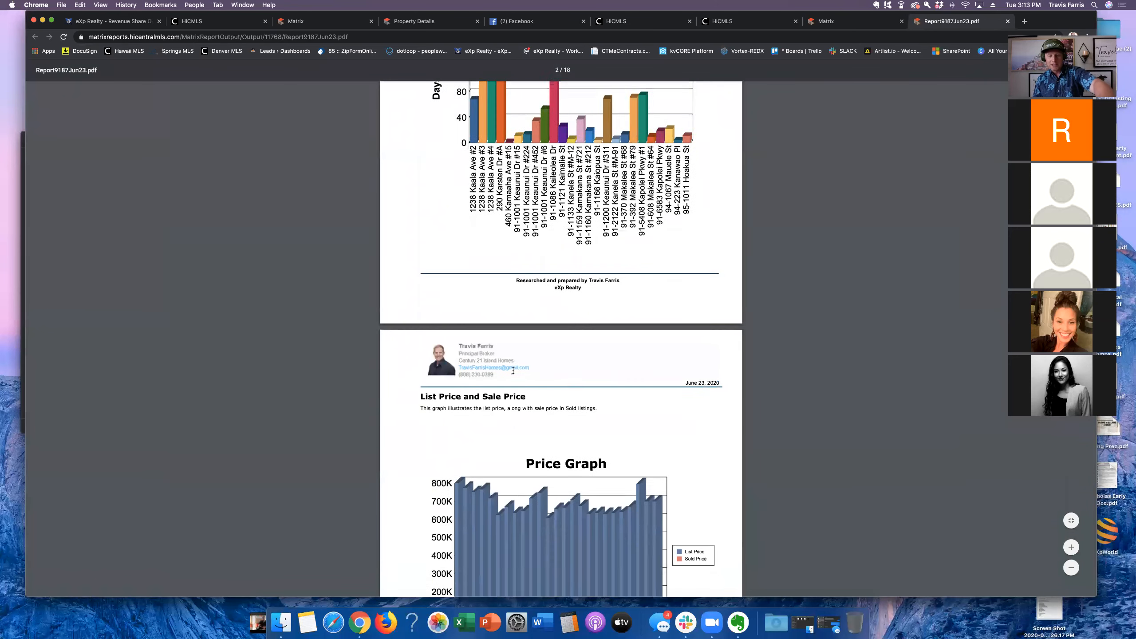
scroll(511, 368, "down", 10)
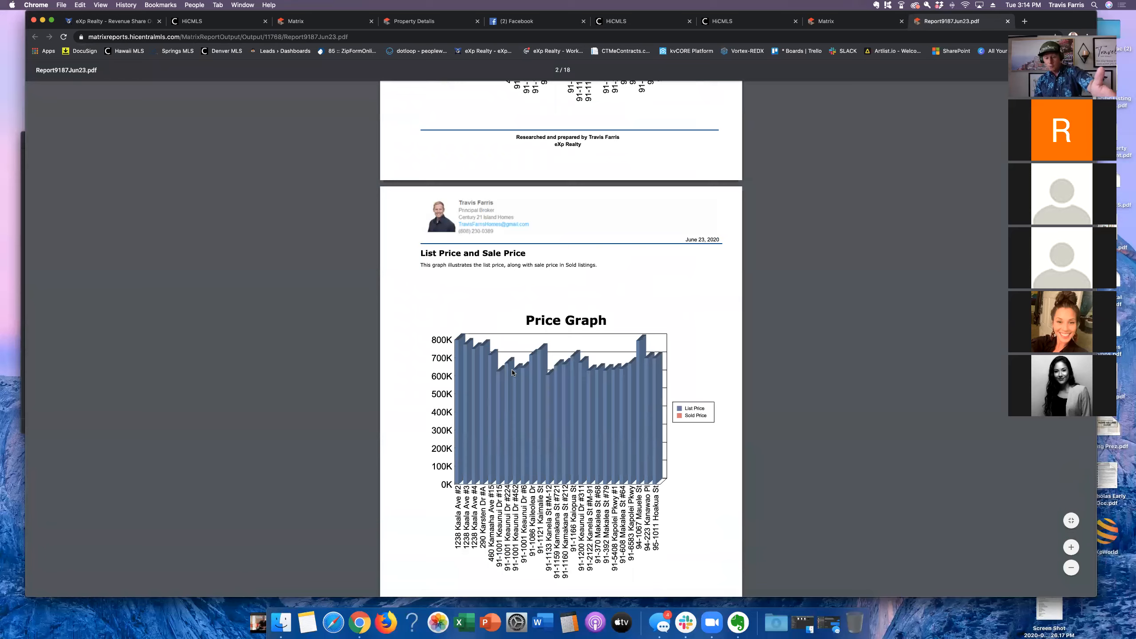
scroll(513, 372, "down", 7)
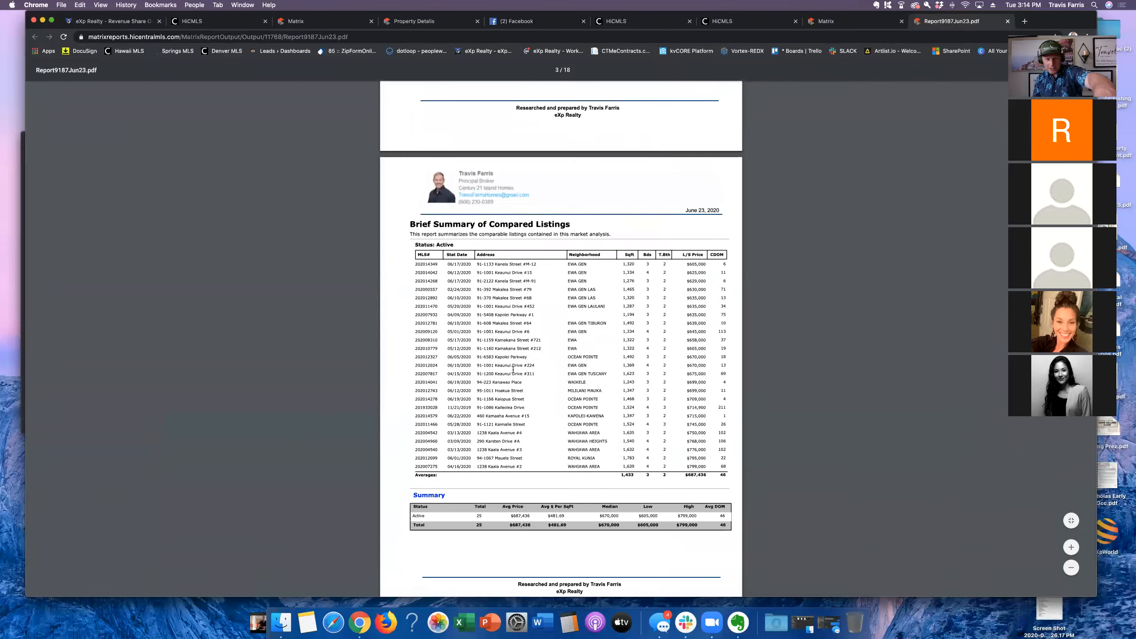
scroll(512, 369, "down", 15)
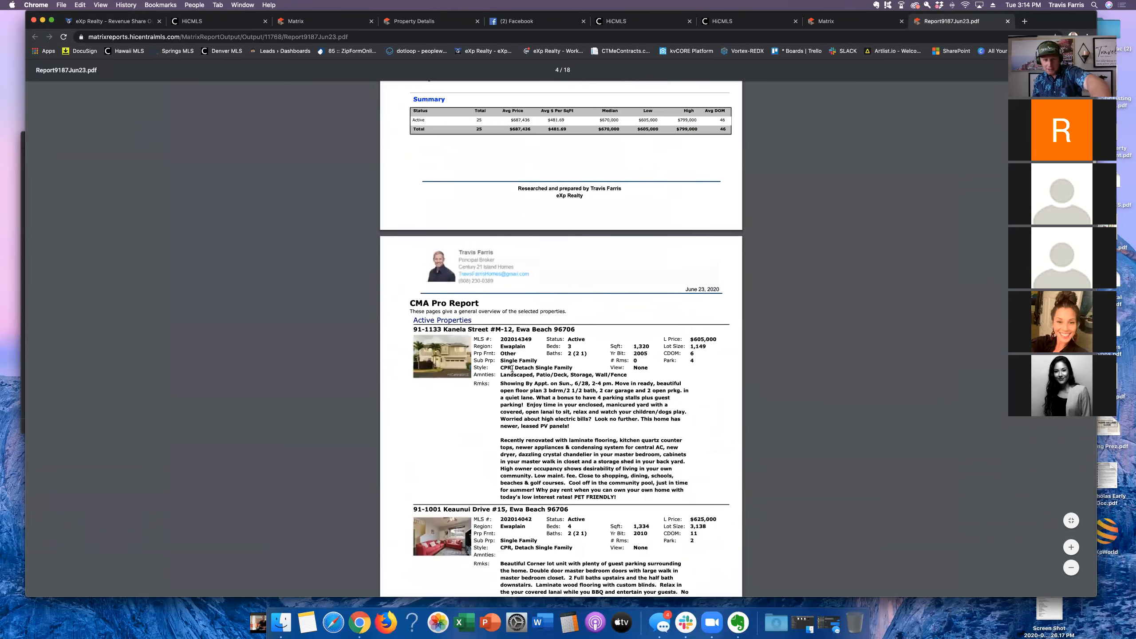
scroll(512, 368, "down", 20)
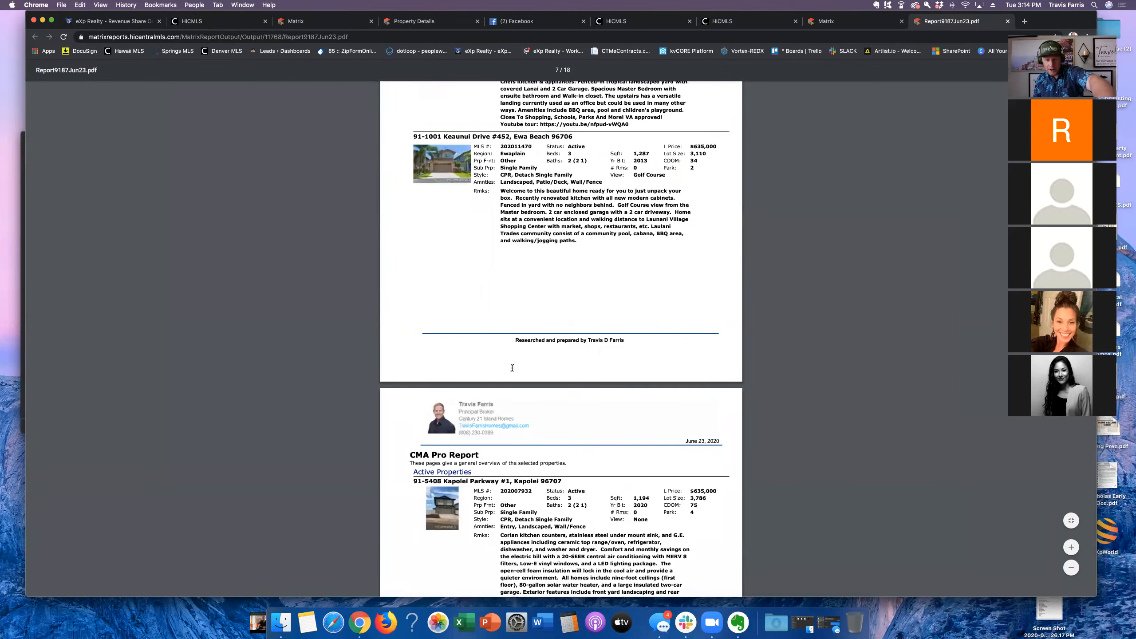
scroll(511, 369, "down", 10)
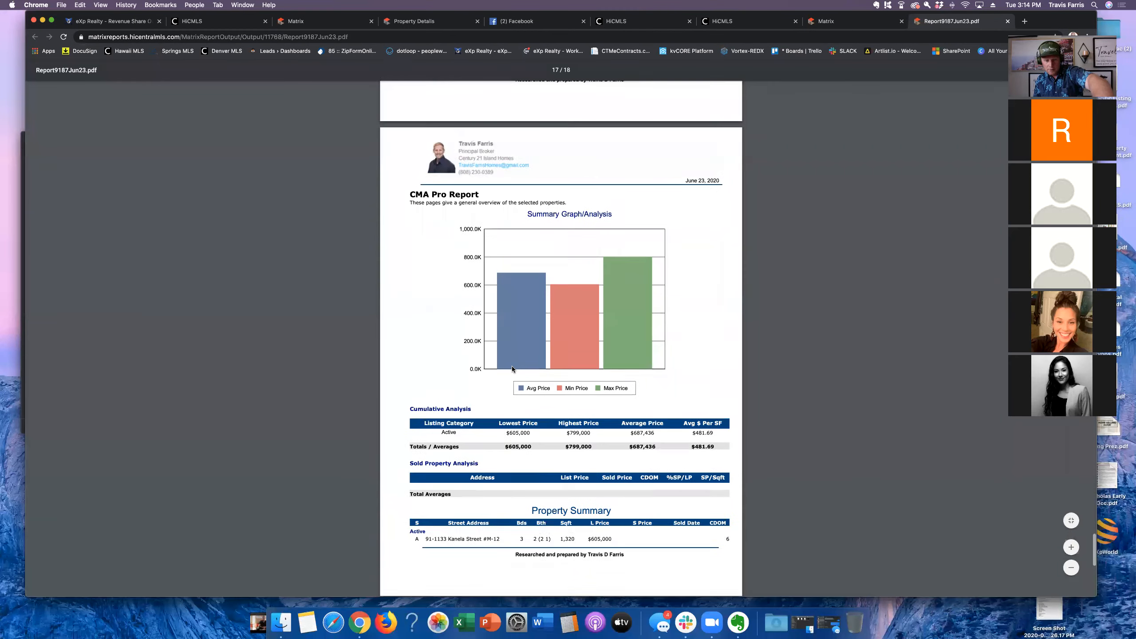
scroll(511, 367, "up", 10)
scroll(510, 369, "up", 20)
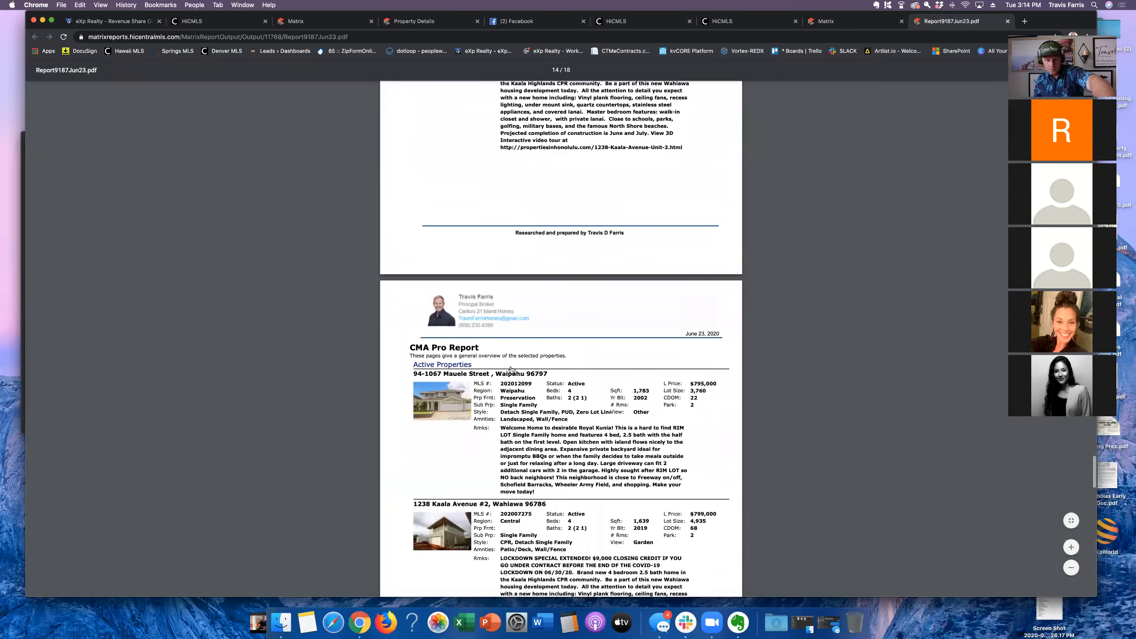
scroll(511, 369, "up", 5)
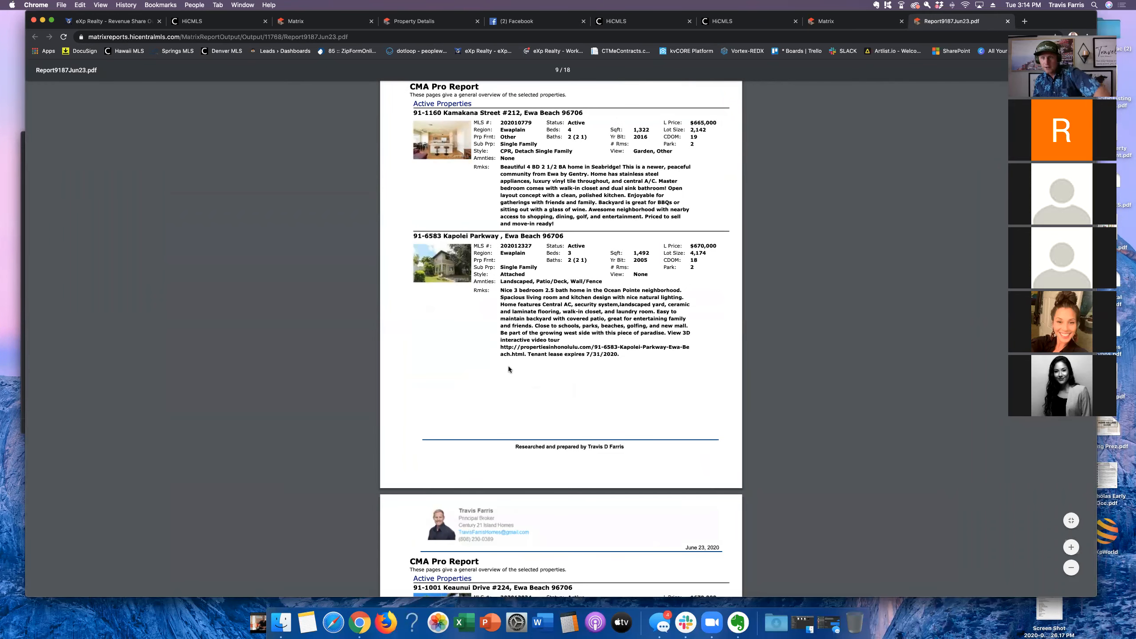
scroll(345, 224, "up", 12)
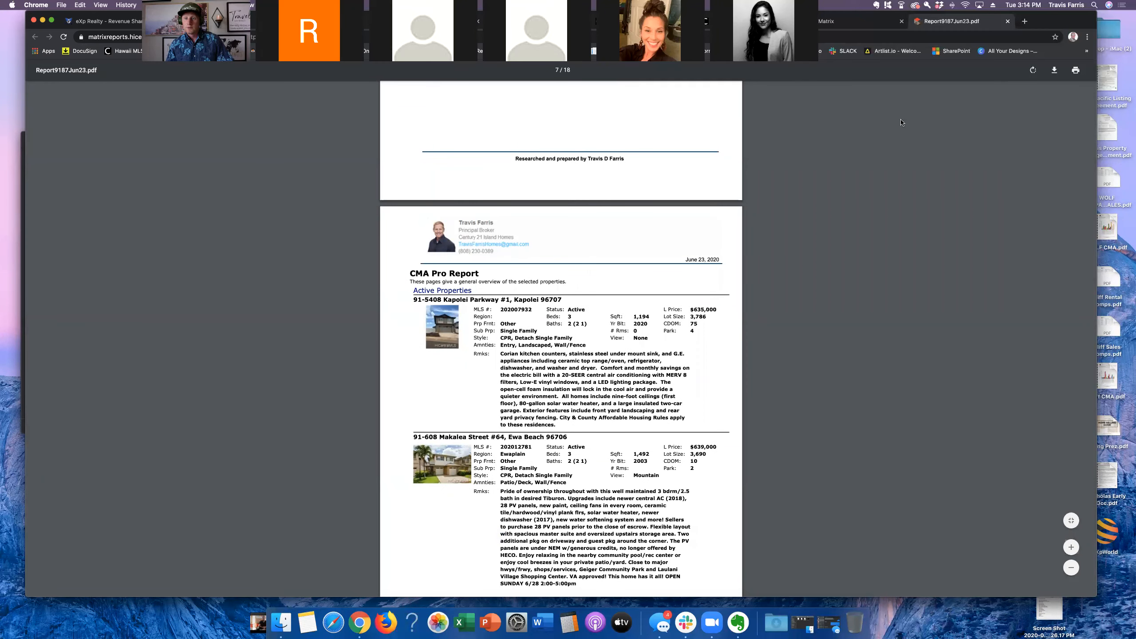
Step: Close the CMA report and go back through the CMA wizard to the search results
left_click(872, 23)
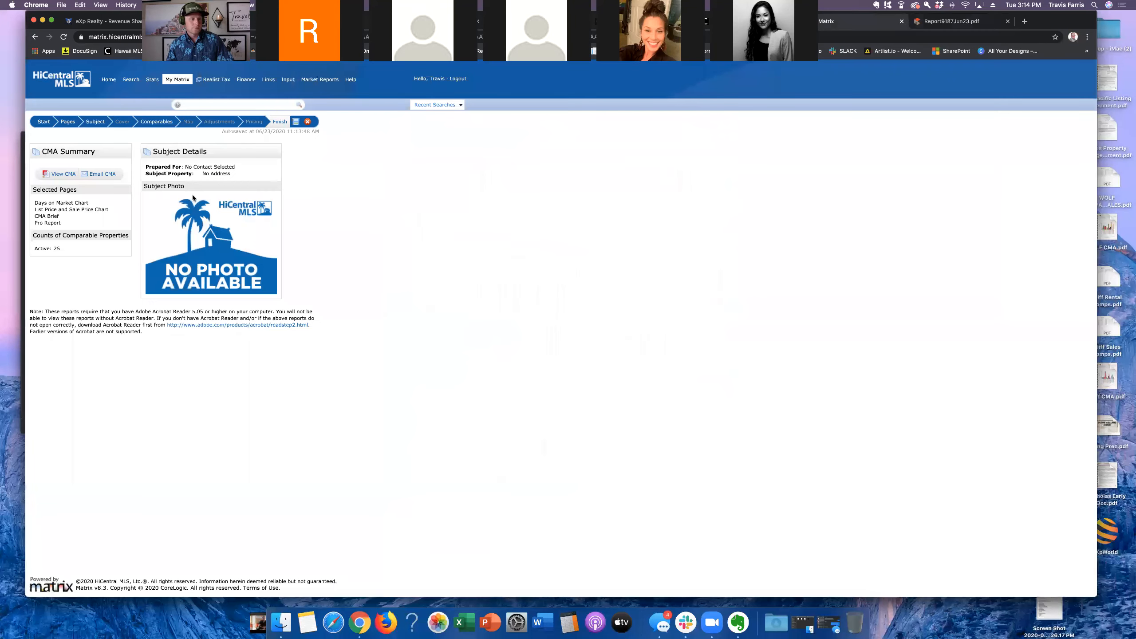
left_click(1007, 21)
left_click(35, 37)
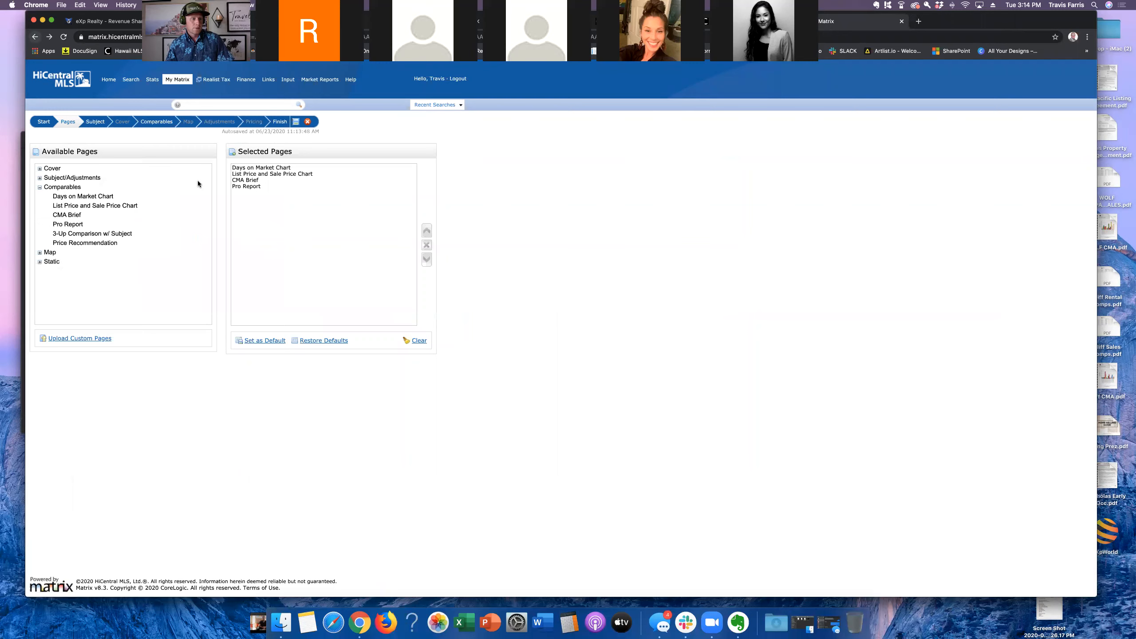
left_click(35, 37)
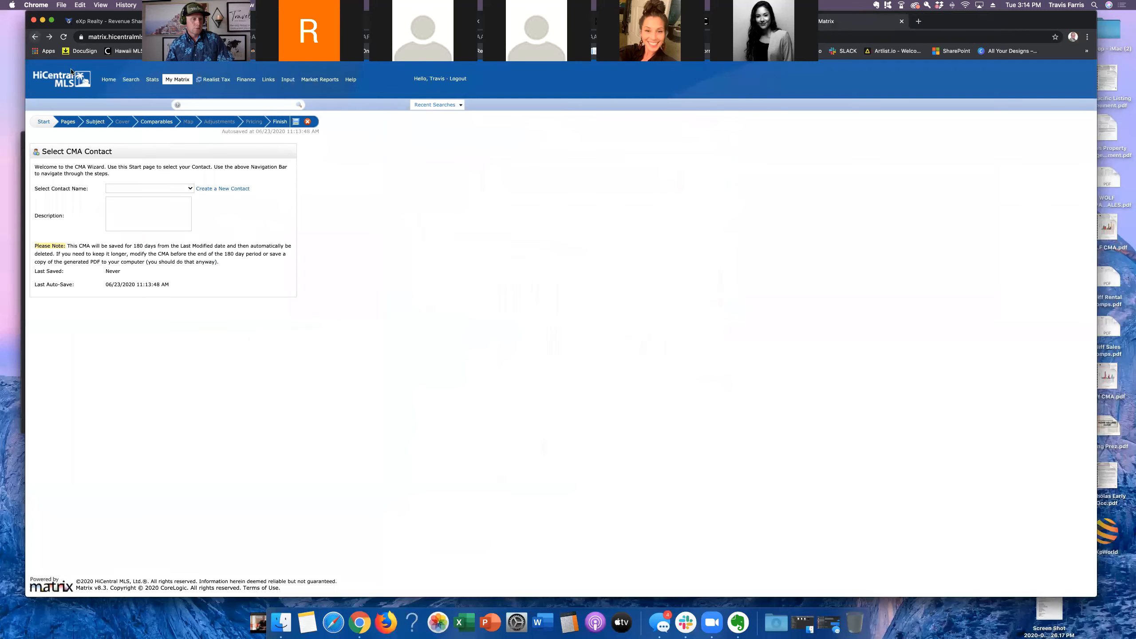
left_click(35, 37)
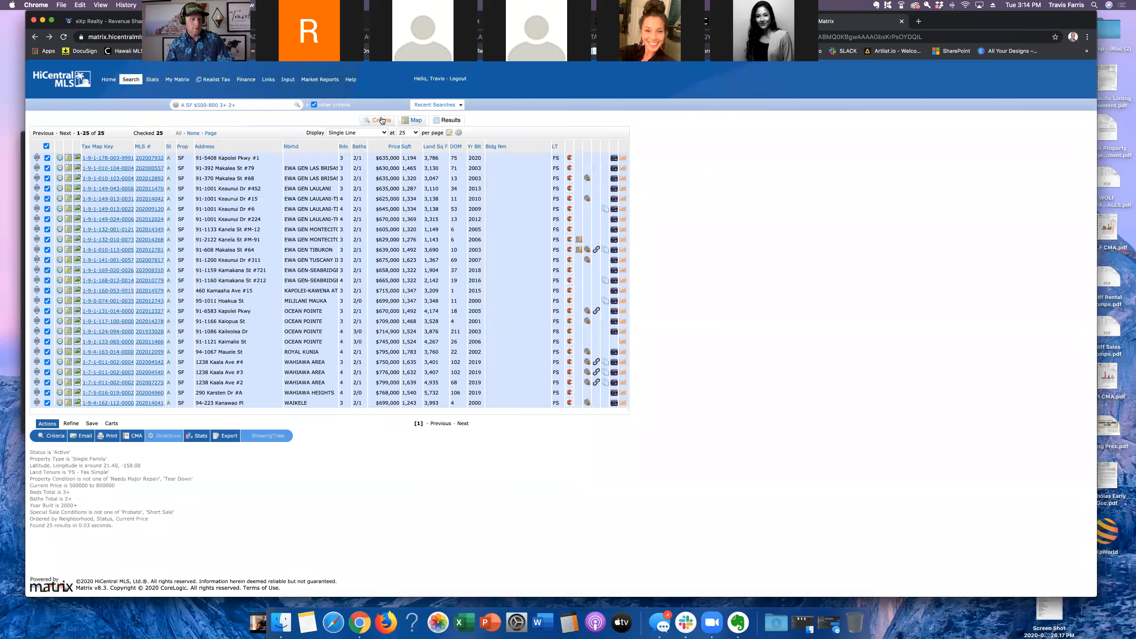
Step: Return to the search criteria and include In Escrow Not Showing and Sold listings, each with the range 0-180
left_click(377, 120)
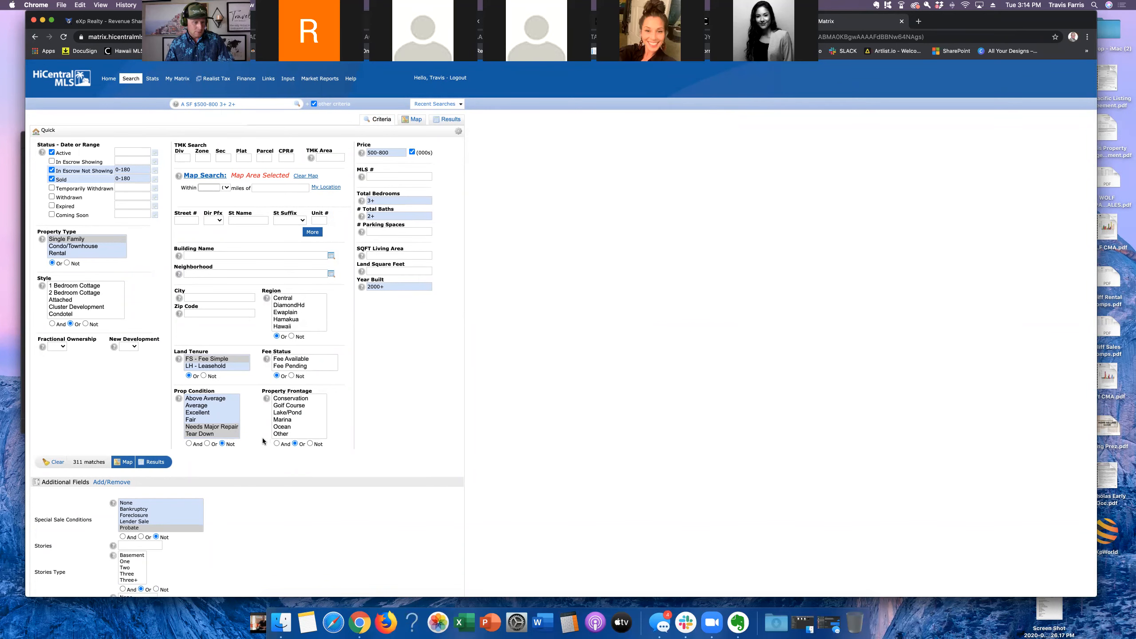
scroll(263, 441, "down", 5)
scroll(278, 435, "up", 5)
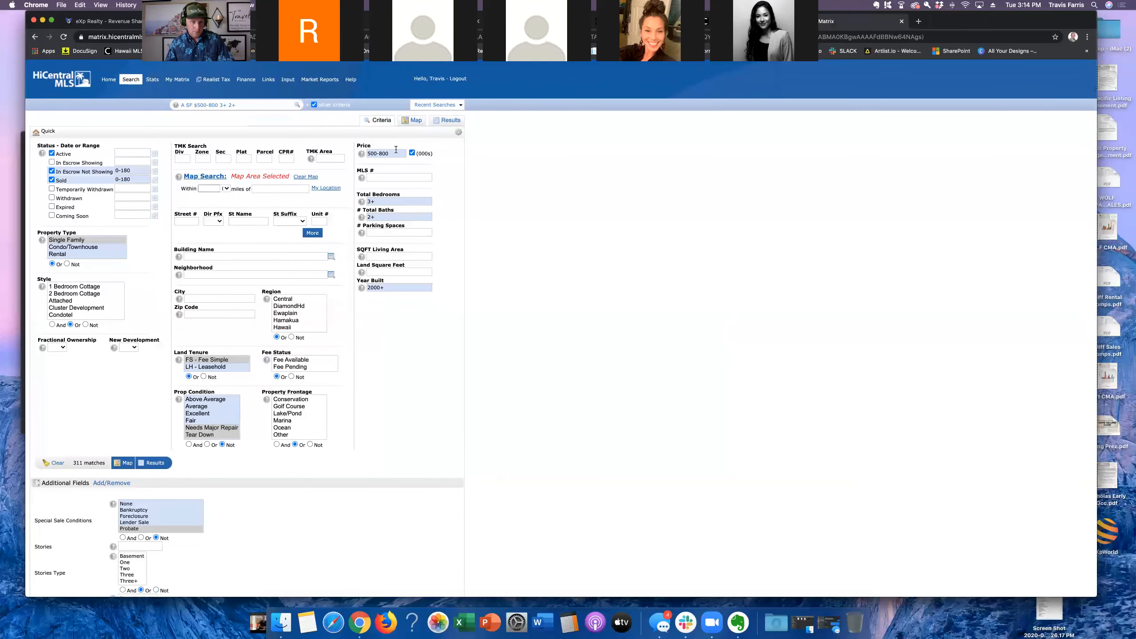
Step: Limit the search to the Ocean Pointe neighborhood and show the matching listings
left_click(223, 272)
type("ocean pointe")
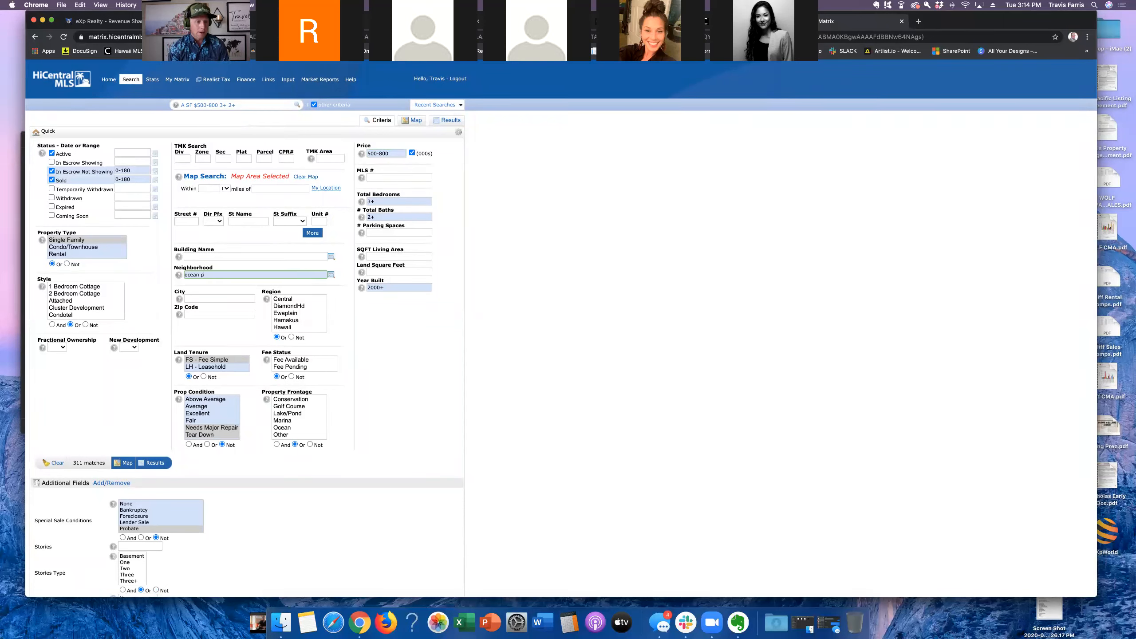
left_click(155, 463)
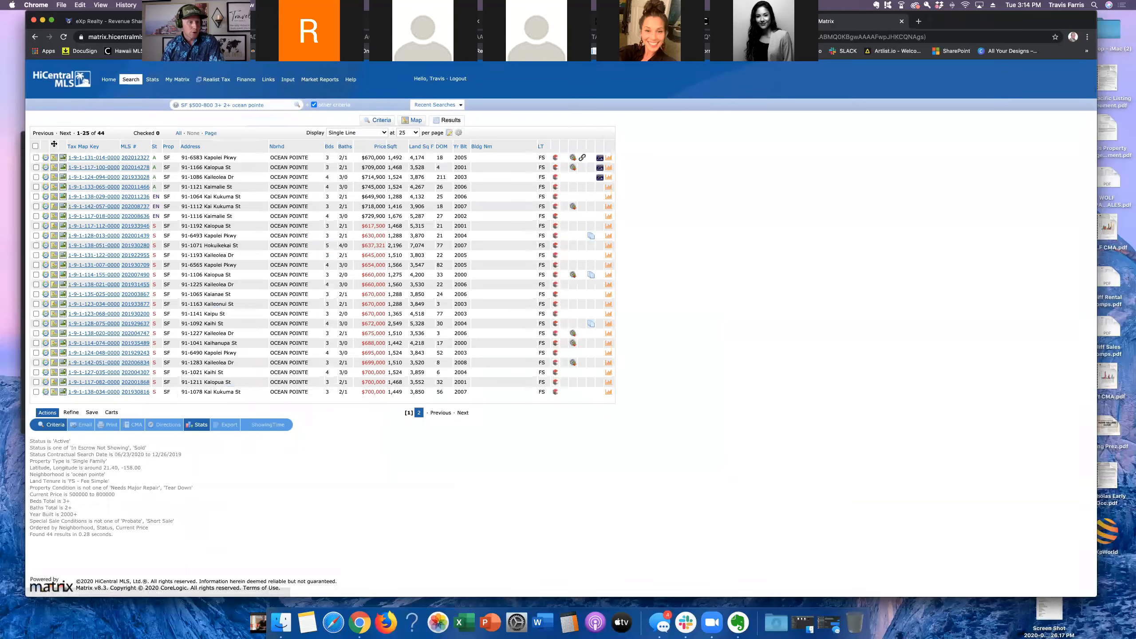
Step: Start a CMA from all listings on the results page and add the Days on Market Chart, List Price and Sale Price Chart and CMA Brief pages
left_click(35, 145)
left_click(136, 426)
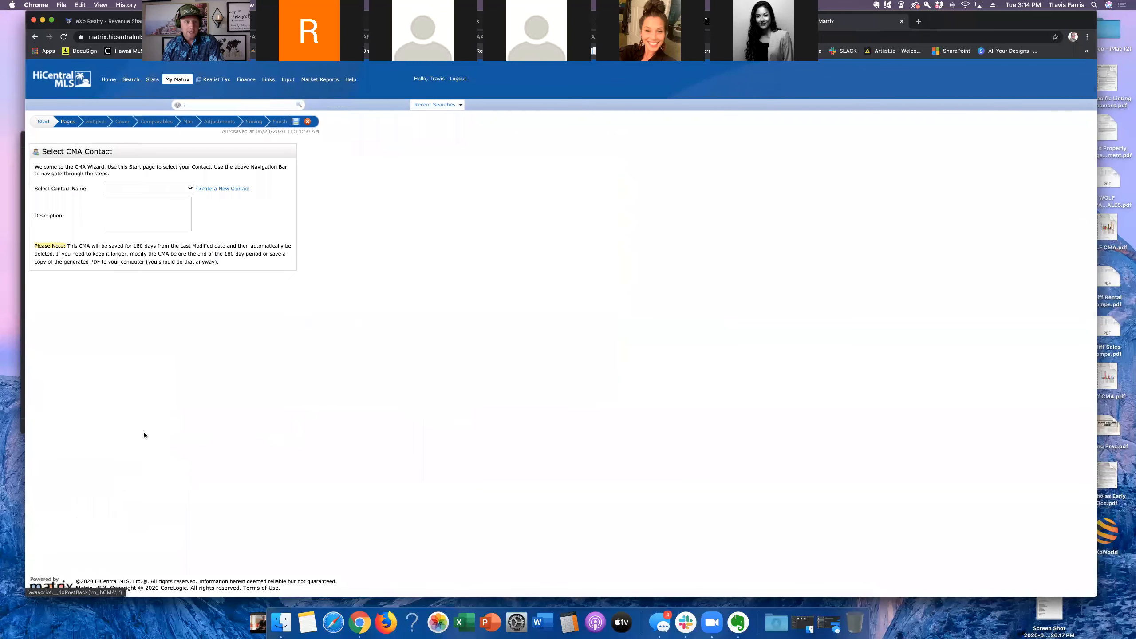
left_click(67, 122)
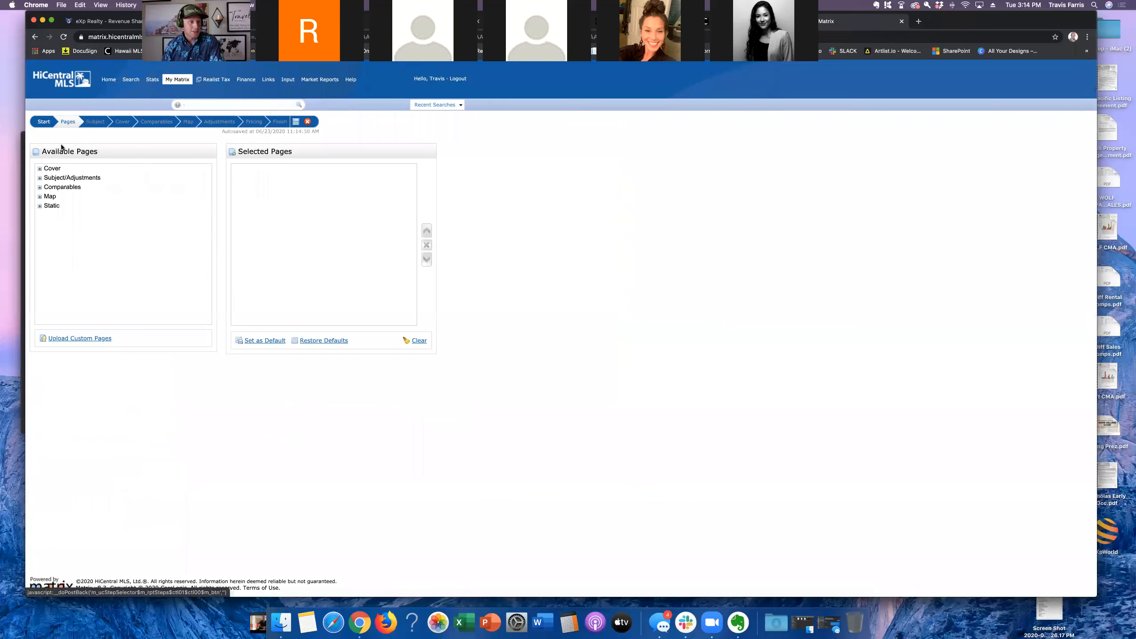
left_click(57, 187)
left_click(59, 198)
left_click(60, 206)
left_click(62, 215)
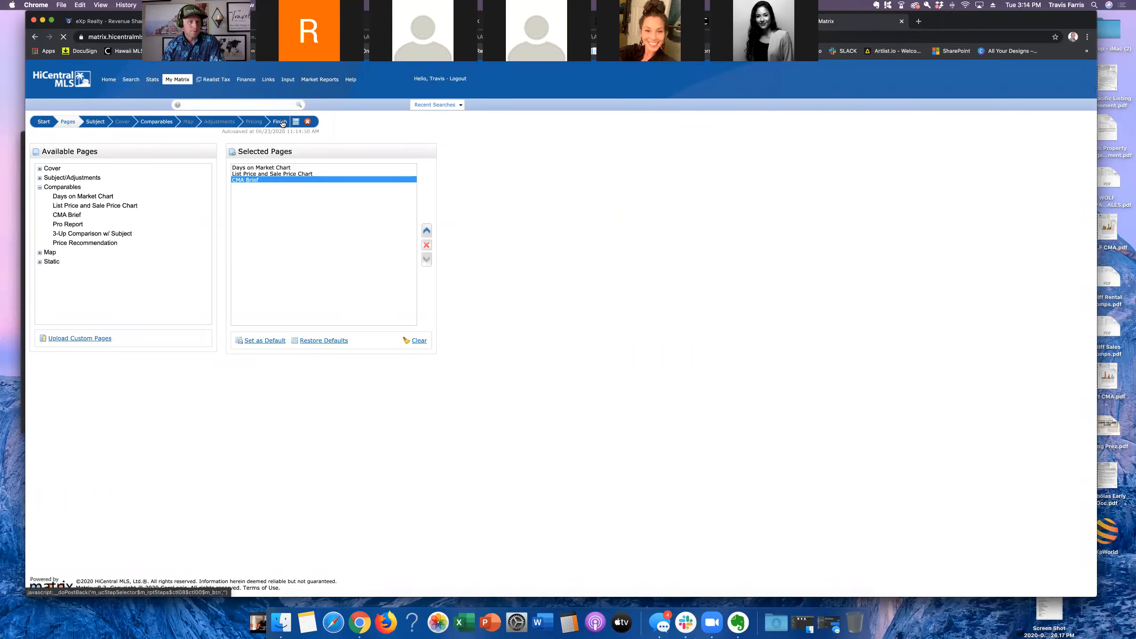
Step: Finish the CMA, examine the report's days-on-market chart, price graph and summary of compared listings, and close the report
left_click(281, 122)
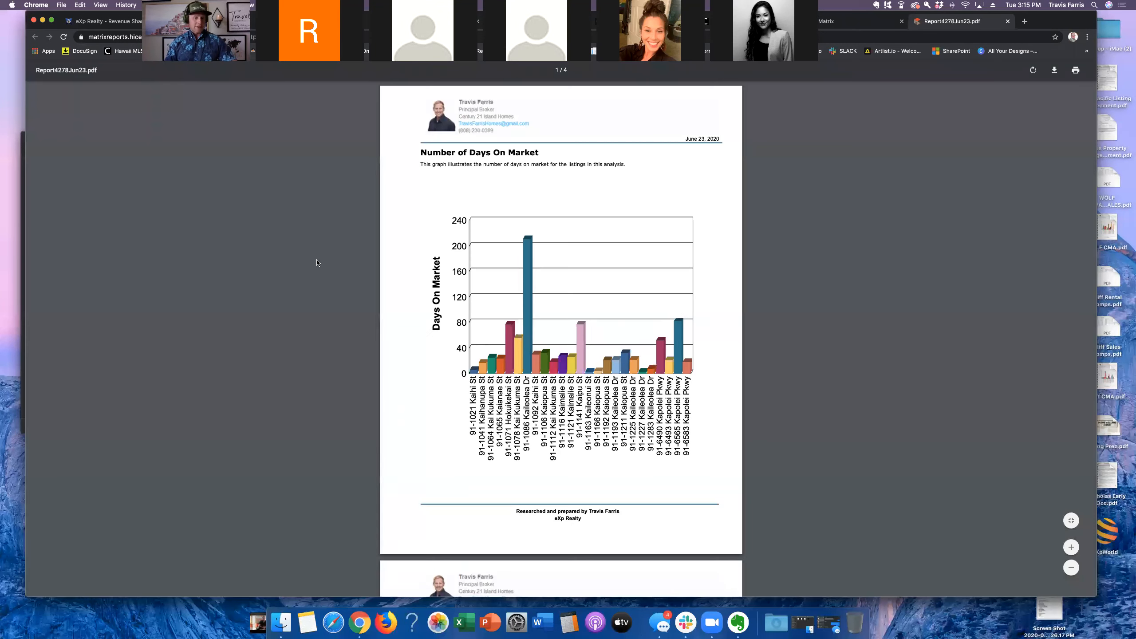
scroll(660, 315, "down", 10)
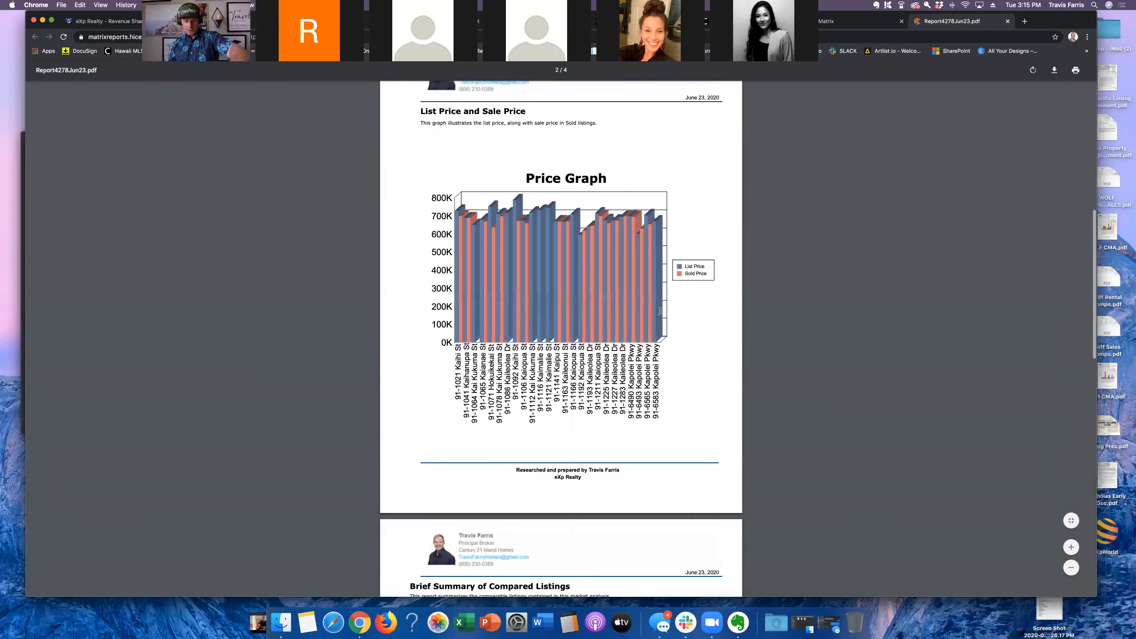
scroll(660, 311, "down", 10)
scroll(661, 310, "down", 5)
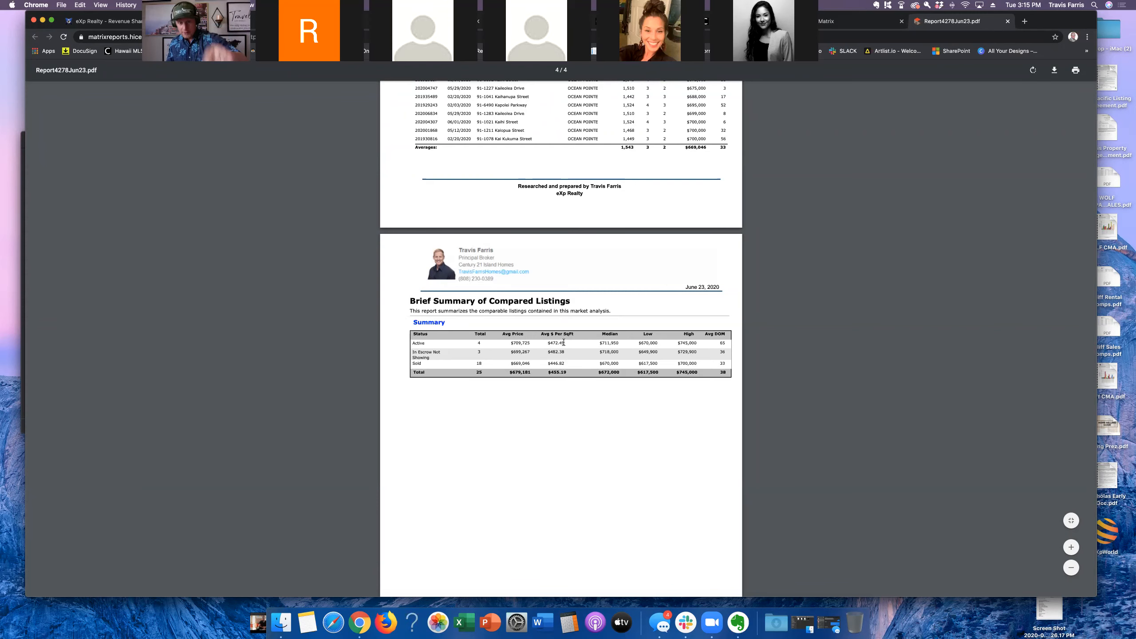
scroll(568, 341, "up", 1)
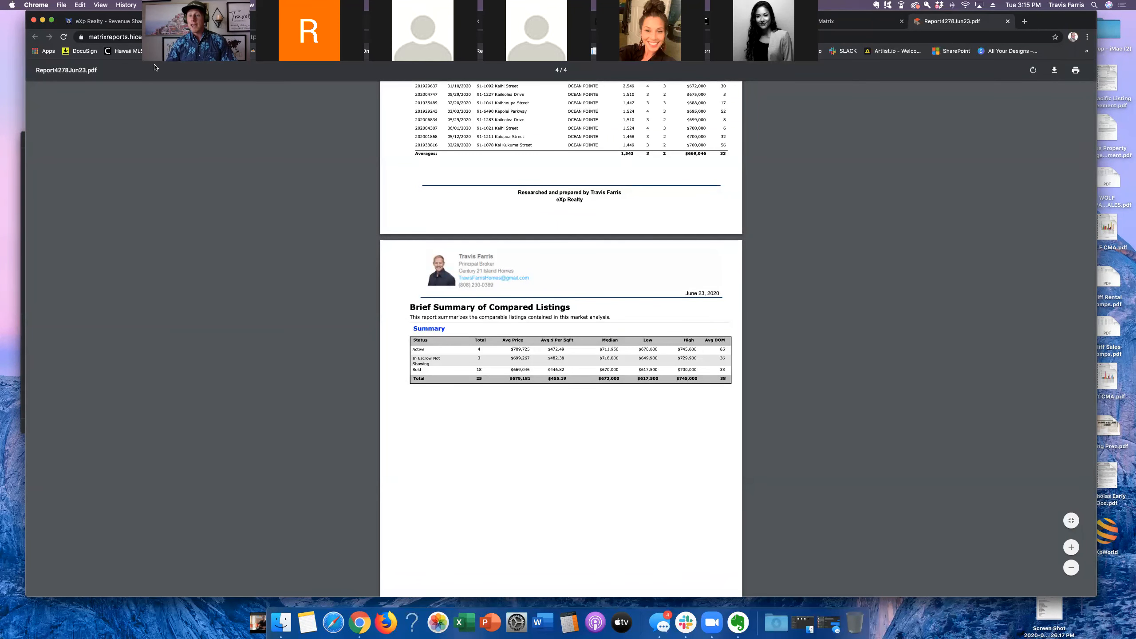
left_click(1007, 21)
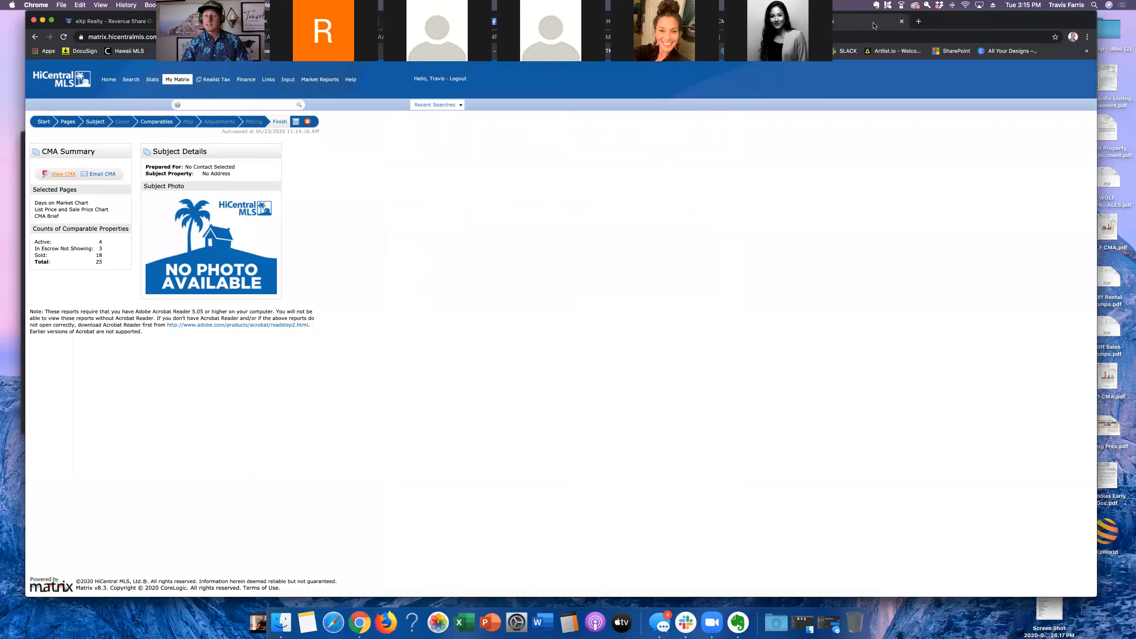
Step: Return to the Matrix home page and open a blank residential quick search
left_click(106, 79)
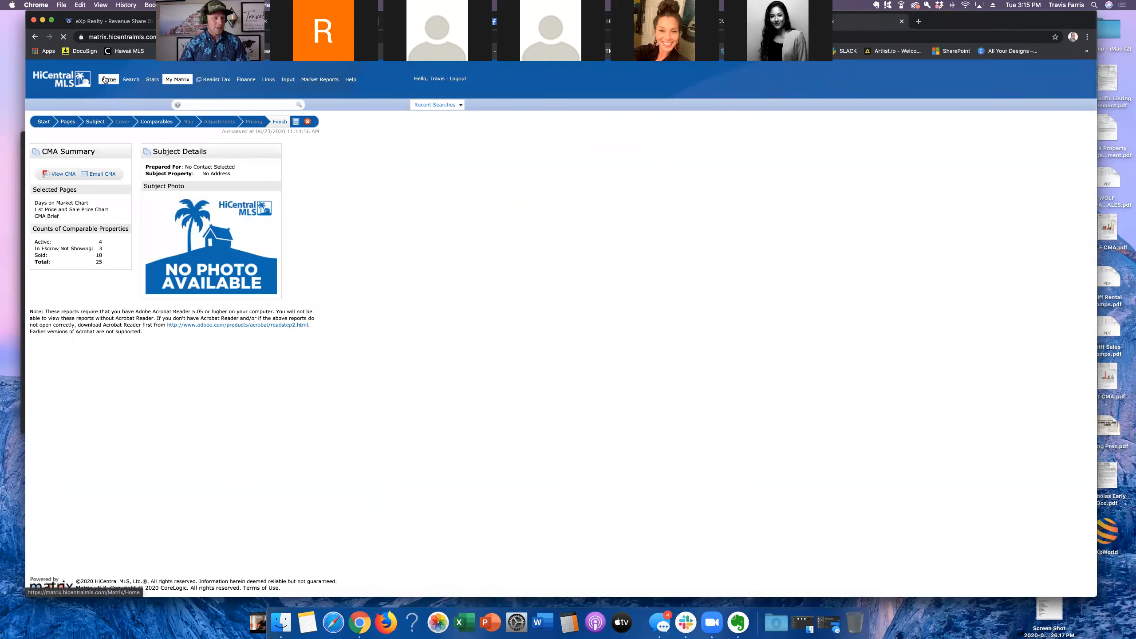
mouse_move(128, 80)
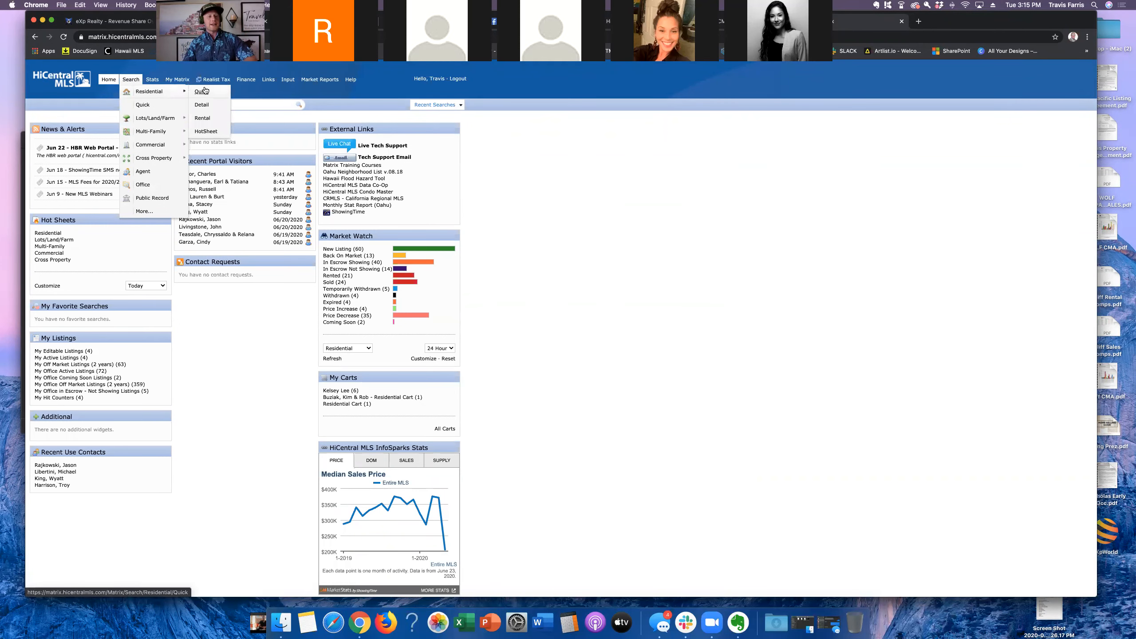
left_click(201, 91)
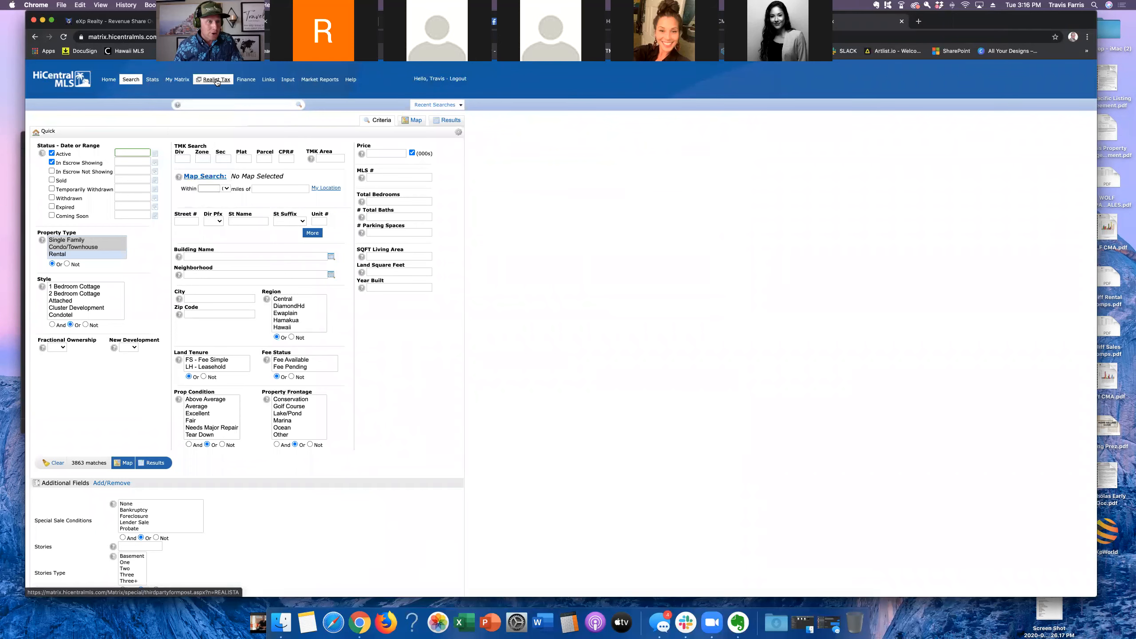
Step: Open the residential HotSheet search and choose Sold as the change type
mouse_move(172, 81)
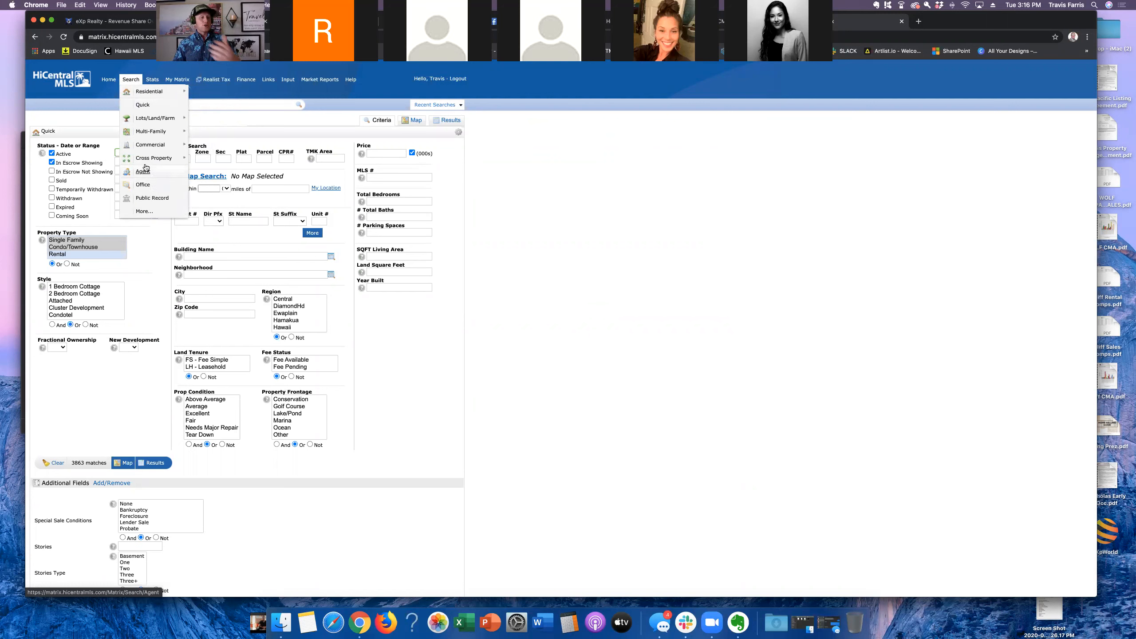
mouse_move(152, 157)
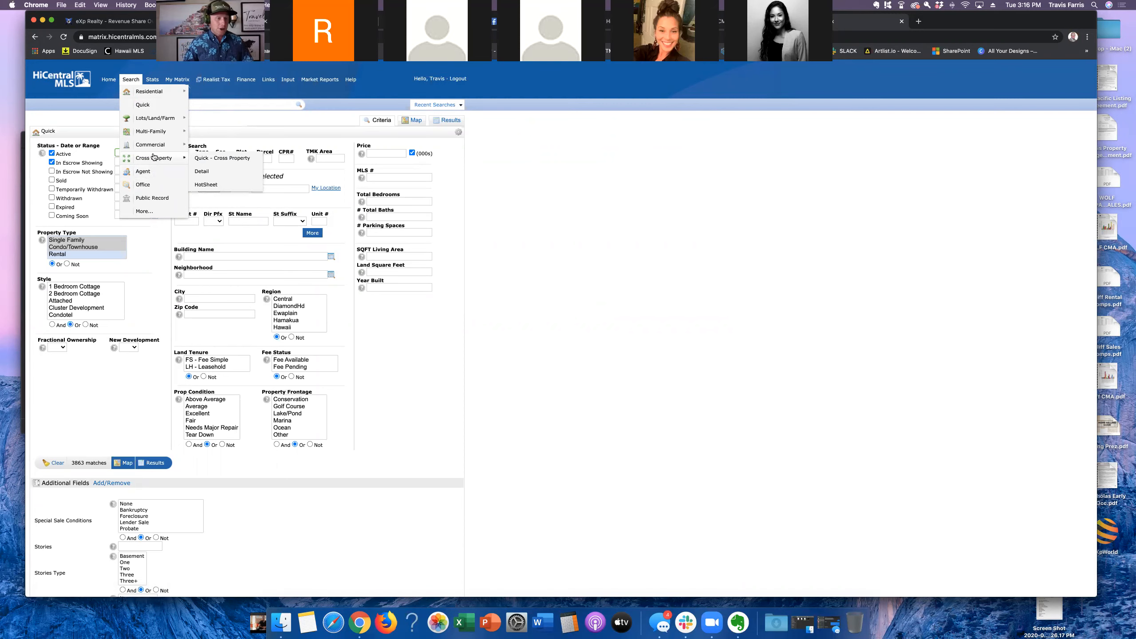
left_click(204, 121)
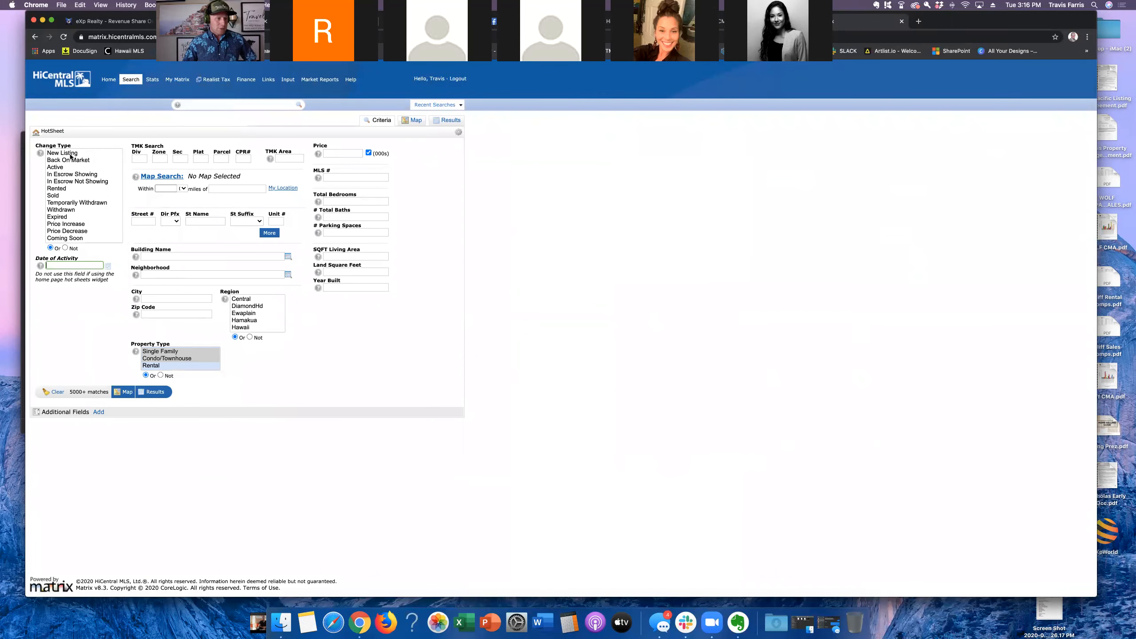
left_click(70, 174)
key("super+a")
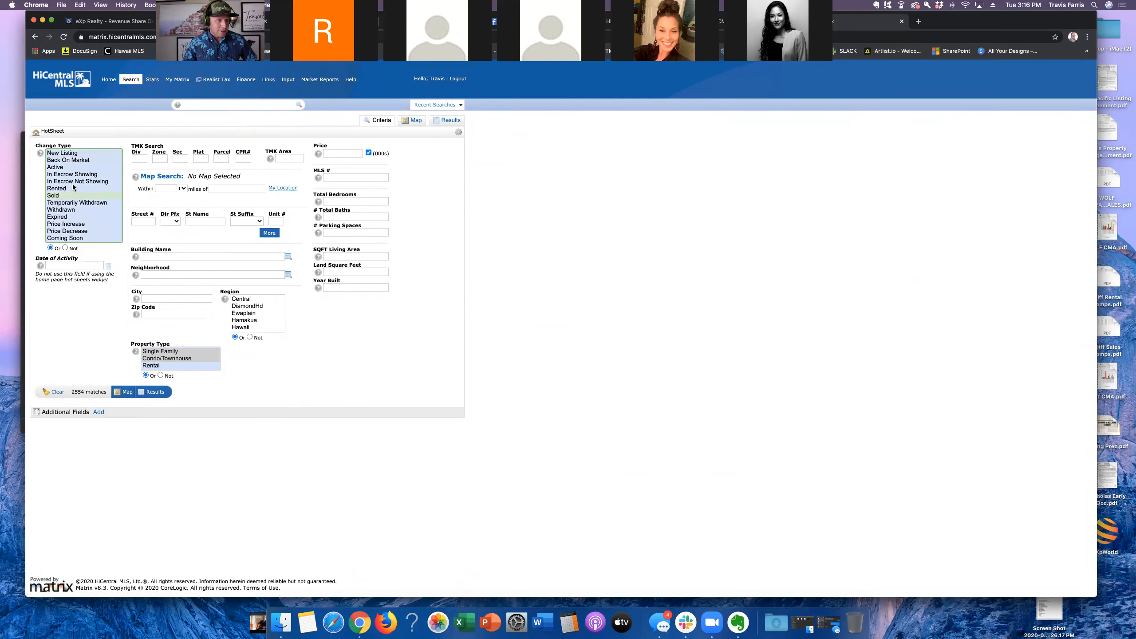
Step: Restrict the HotSheet search to TMK area 191
left_click(302, 160)
type("1941")
key("BackSpace")
key("BackSpace")
type("1")
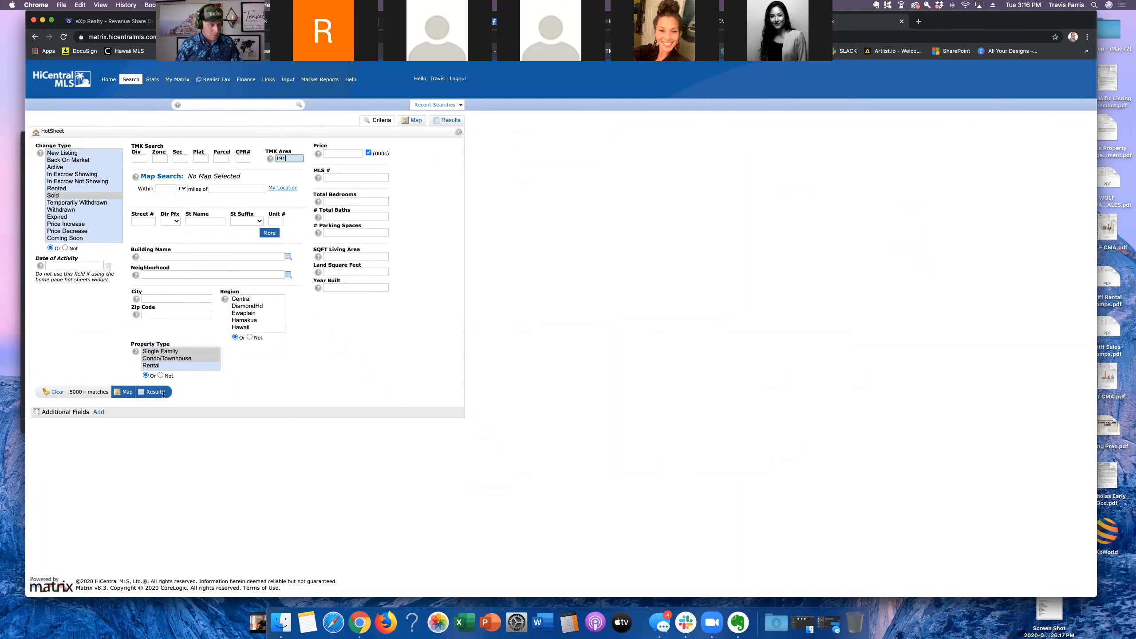
Step: Set the date of activity from 06/22/2020 to 06/24/2020 and show the HotSheet results
left_click(101, 265)
left_click(108, 266)
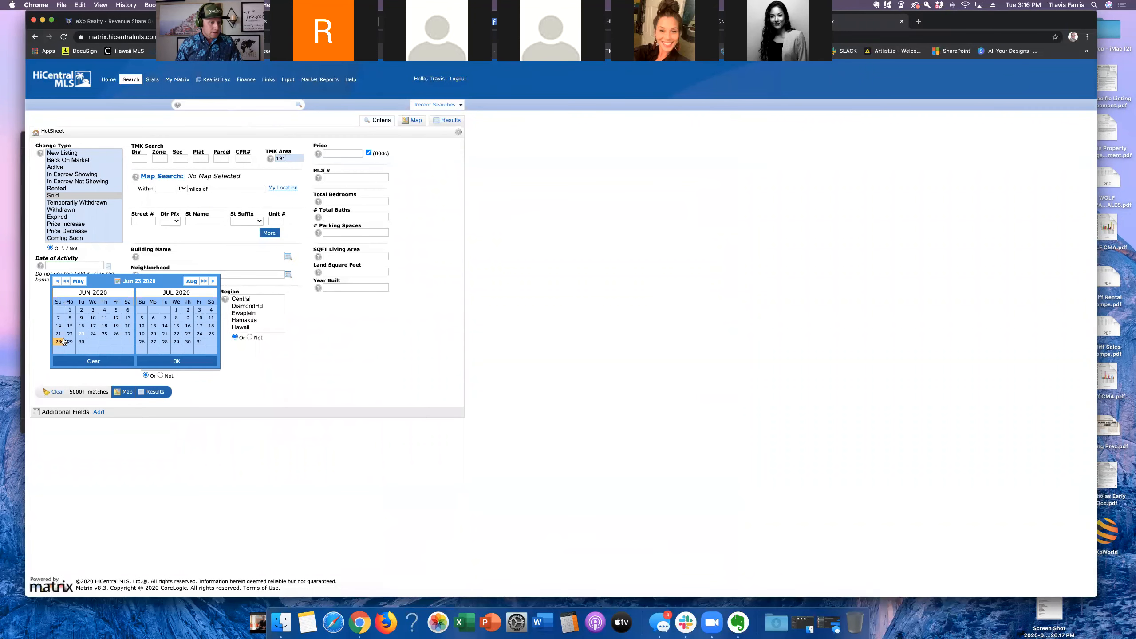
left_click(69, 333)
left_click(93, 335)
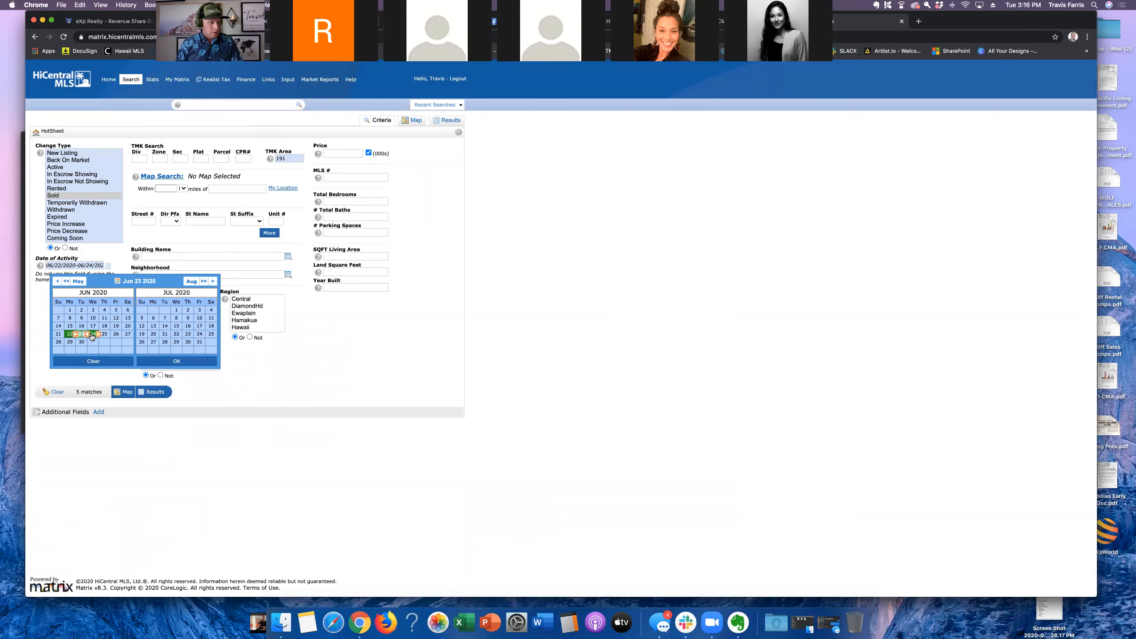
left_click(152, 392)
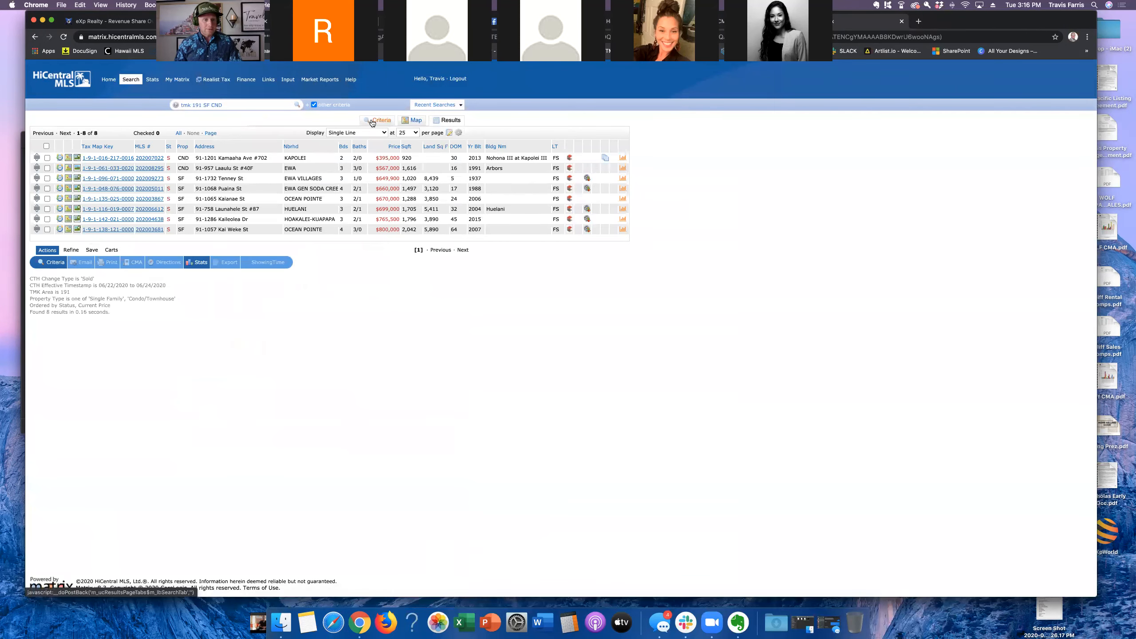
Step: Return to the HotSheet criteria, change the change type to New Listing and clear the TMK area
left_click(383, 121)
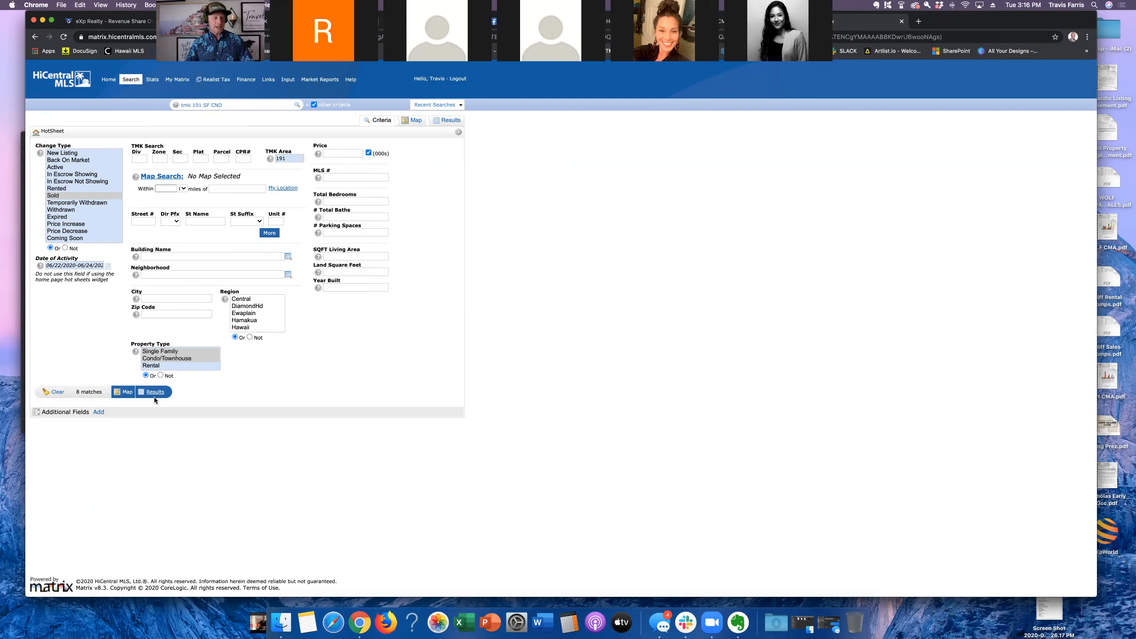
left_click(66, 154)
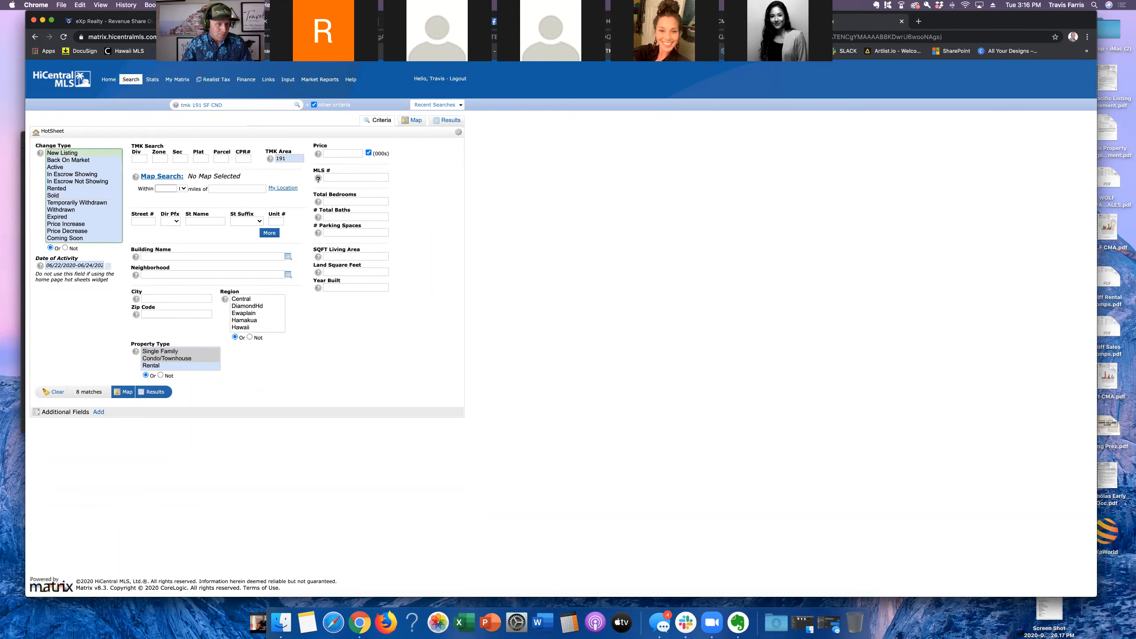
double_click(297, 159)
key("BackSpace")
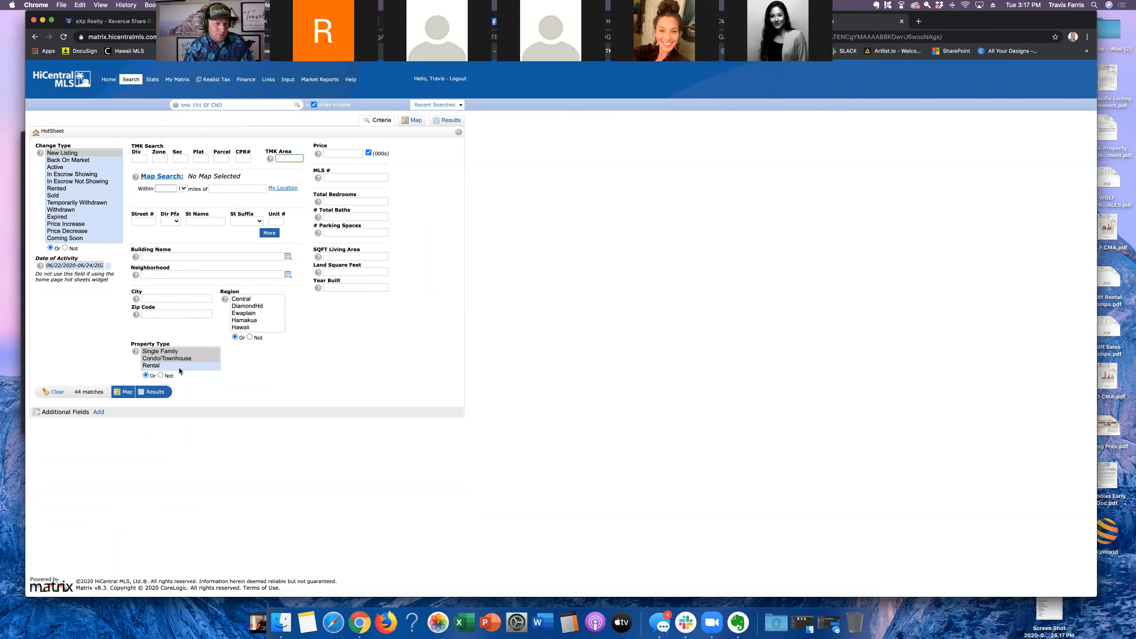
left_click(93, 319)
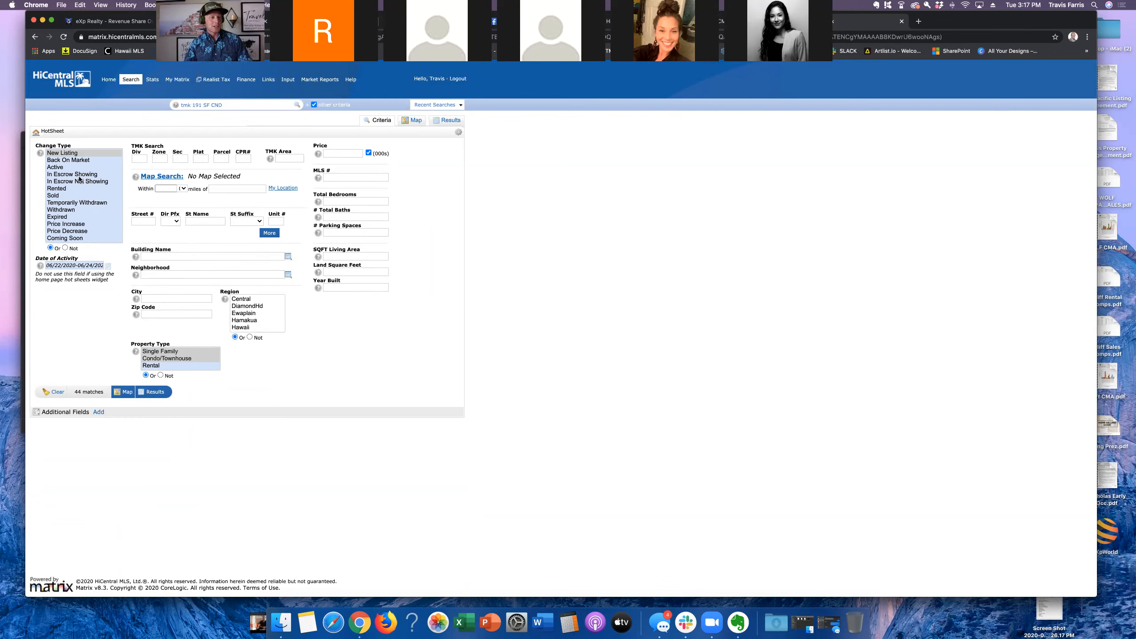
Step: Include all change types in the HotSheet search and show the results with 250 listings per page
left_click_drag(67, 162, 64, 169)
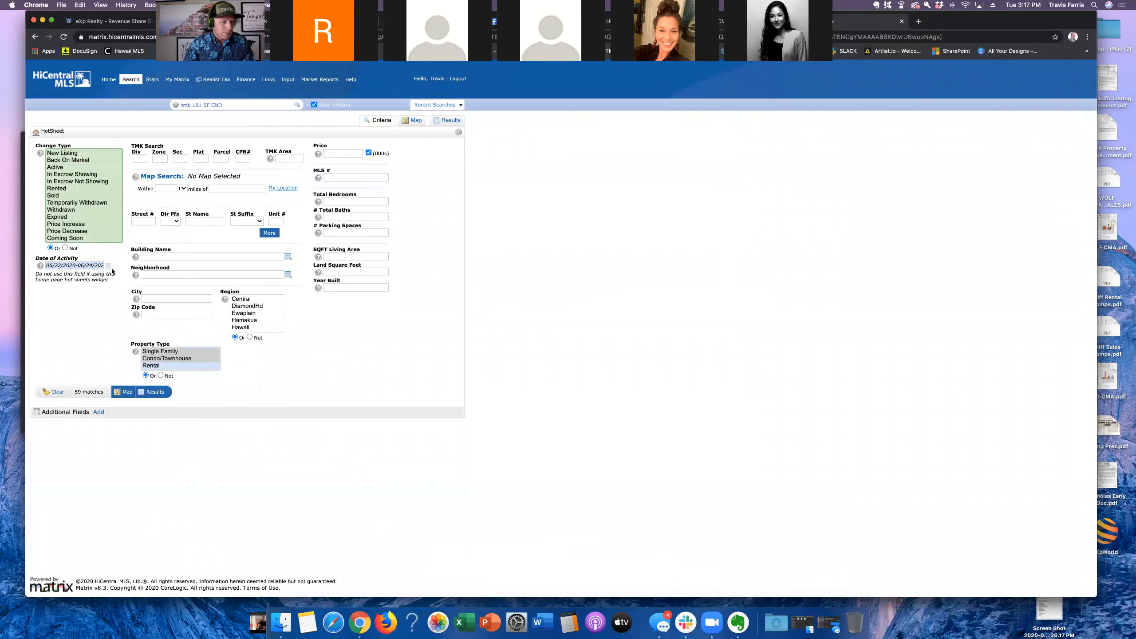
left_click(161, 393)
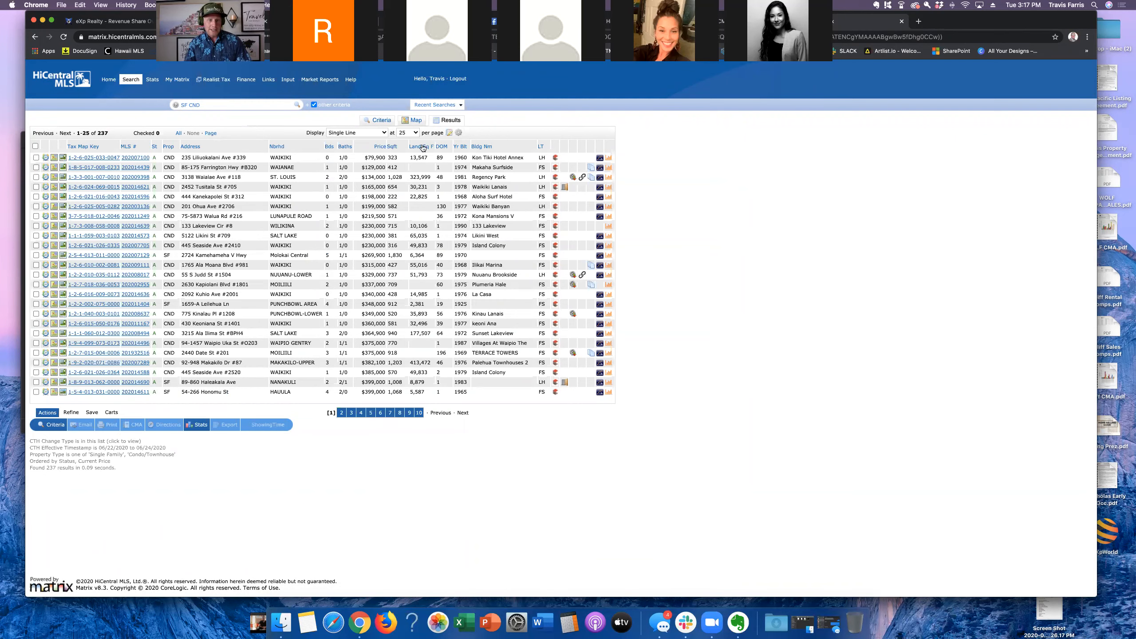
left_click(408, 132)
left_click(404, 146)
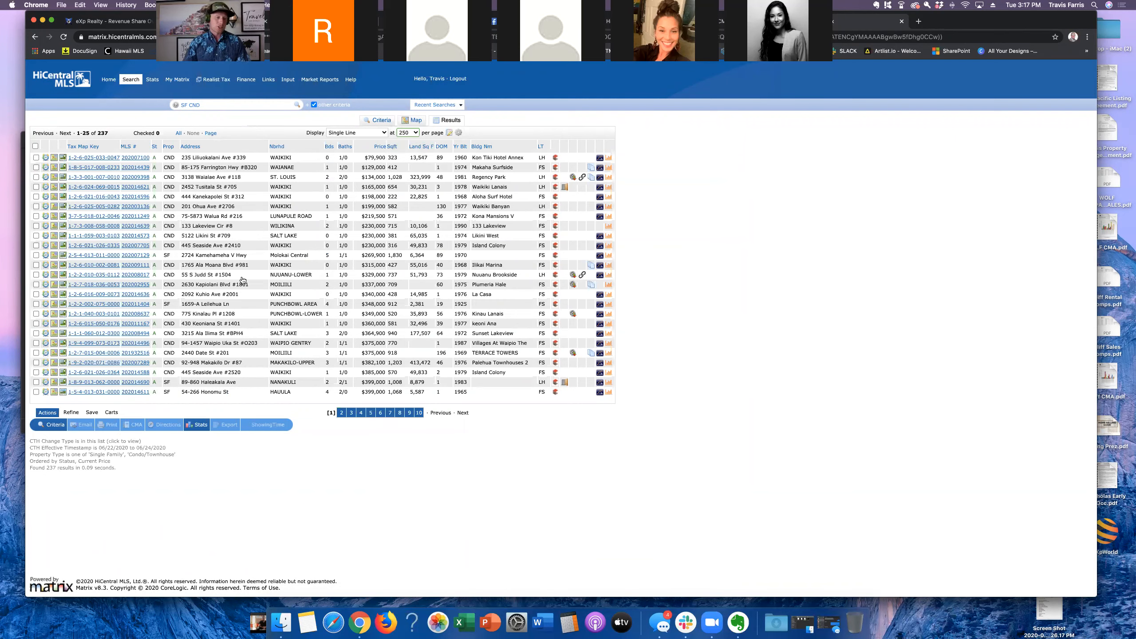
Step: Examine the HotSheet results from the first listing to the last, including their statuses and prices
scroll(266, 363, "down", 20)
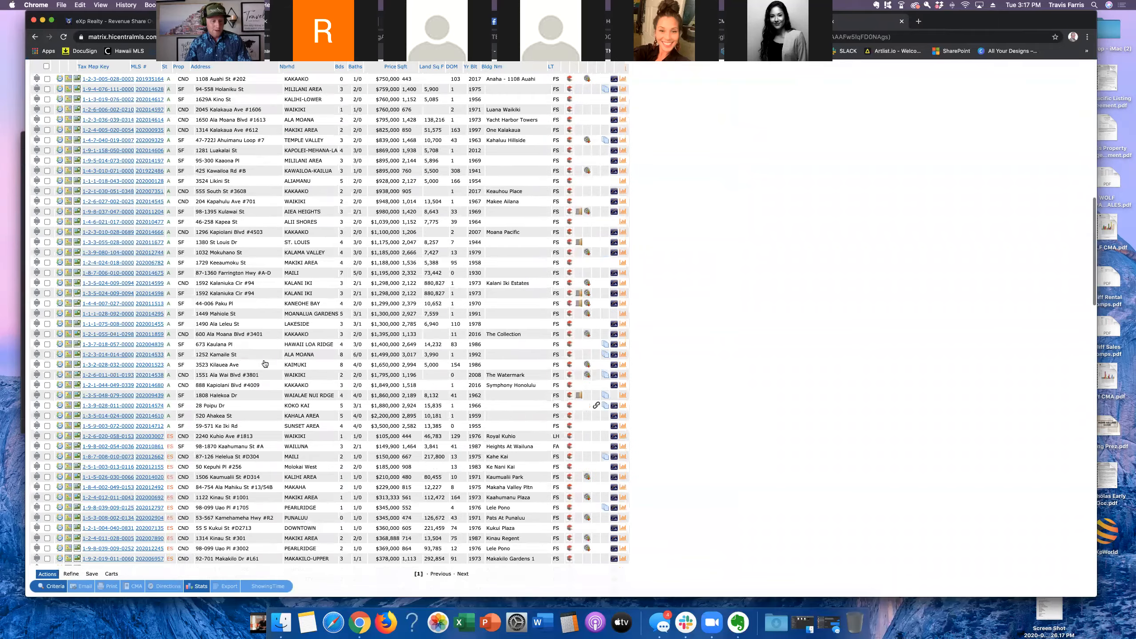
scroll(266, 364, "down", 15)
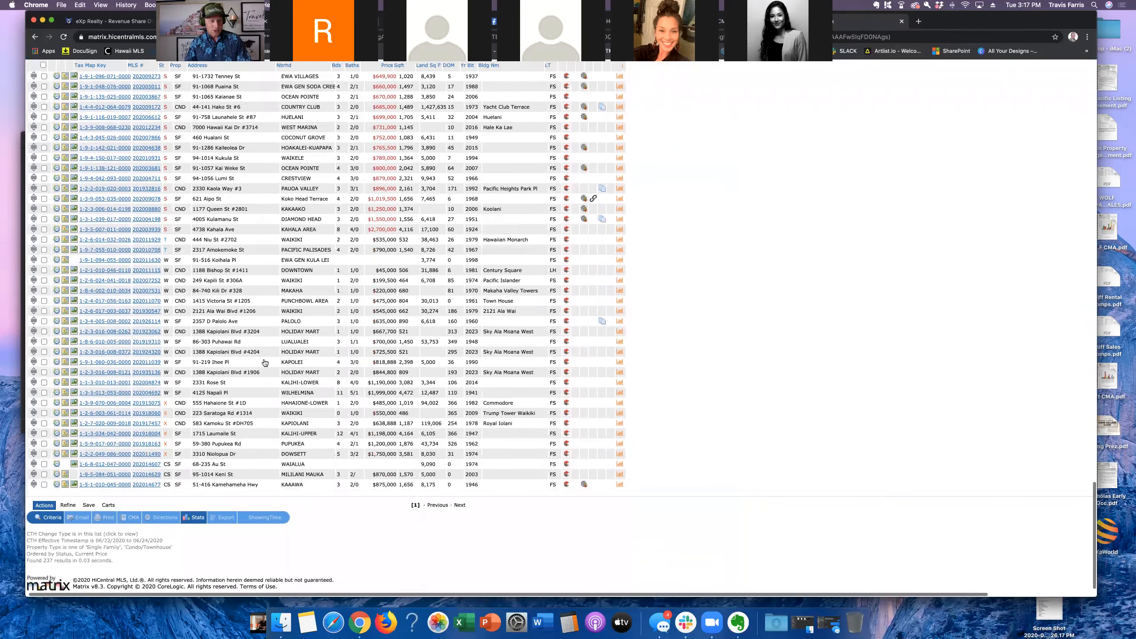
scroll(215, 403, "right", 1)
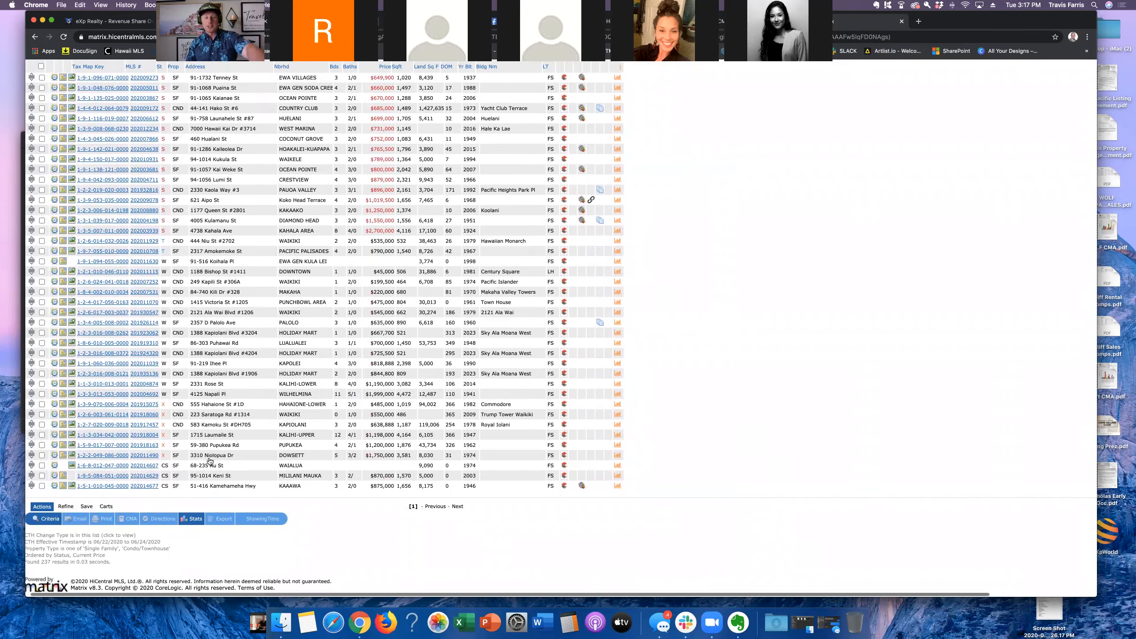
scroll(175, 483, "left", 1)
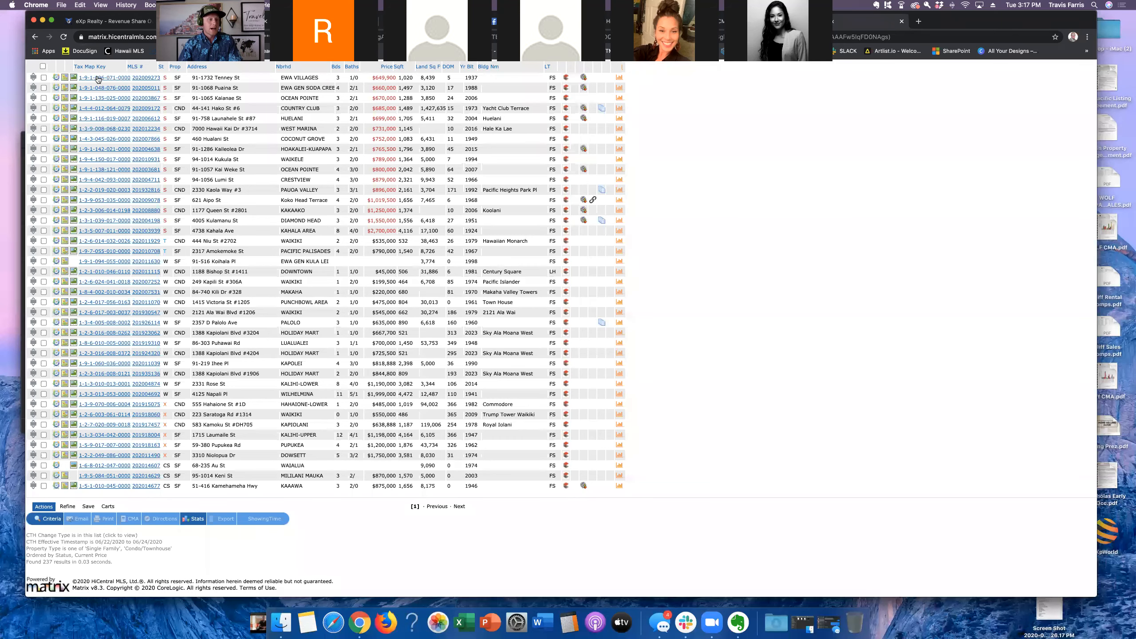
scroll(98, 79, "up", 20)
Step: Open the System Links page and look through its HiCentral resources
mouse_move(131, 81)
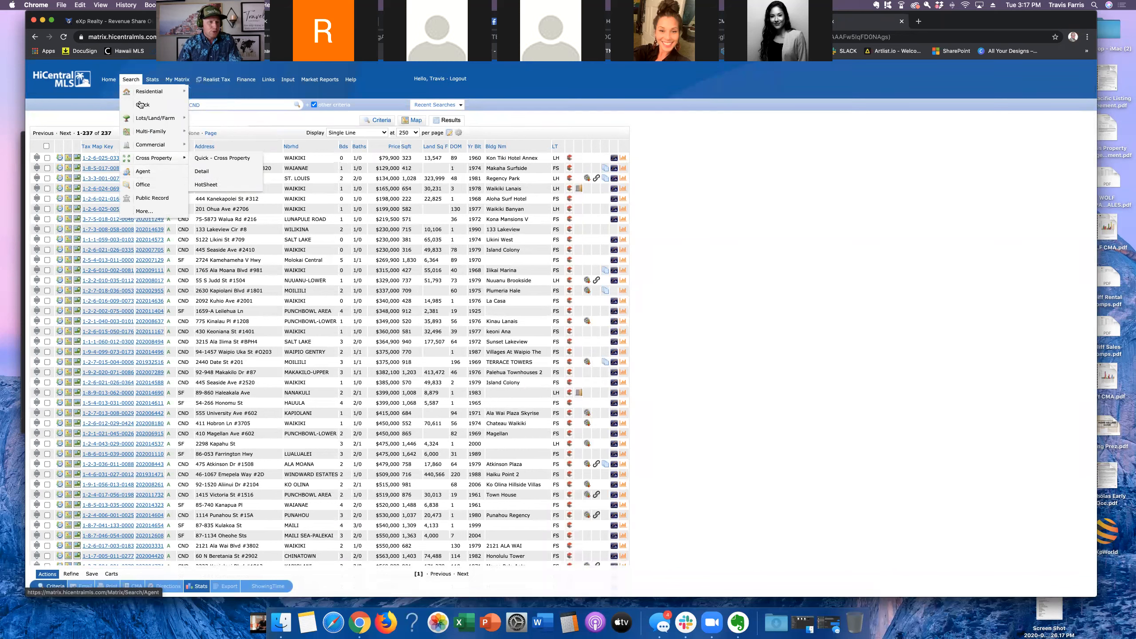
mouse_move(243, 79)
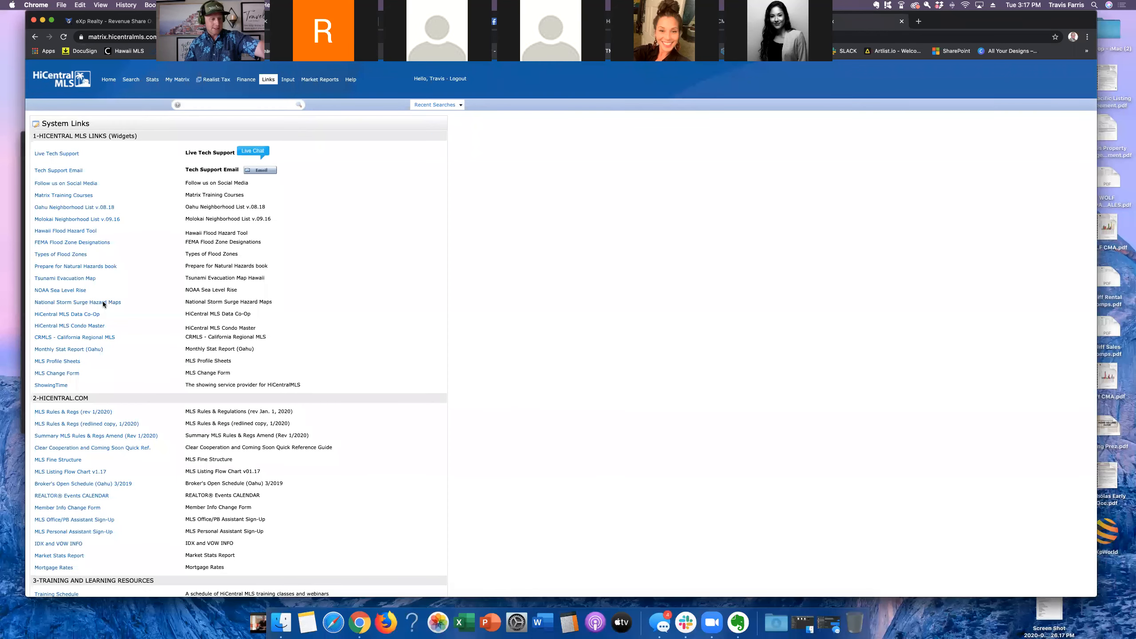
scroll(84, 343, "down", 2)
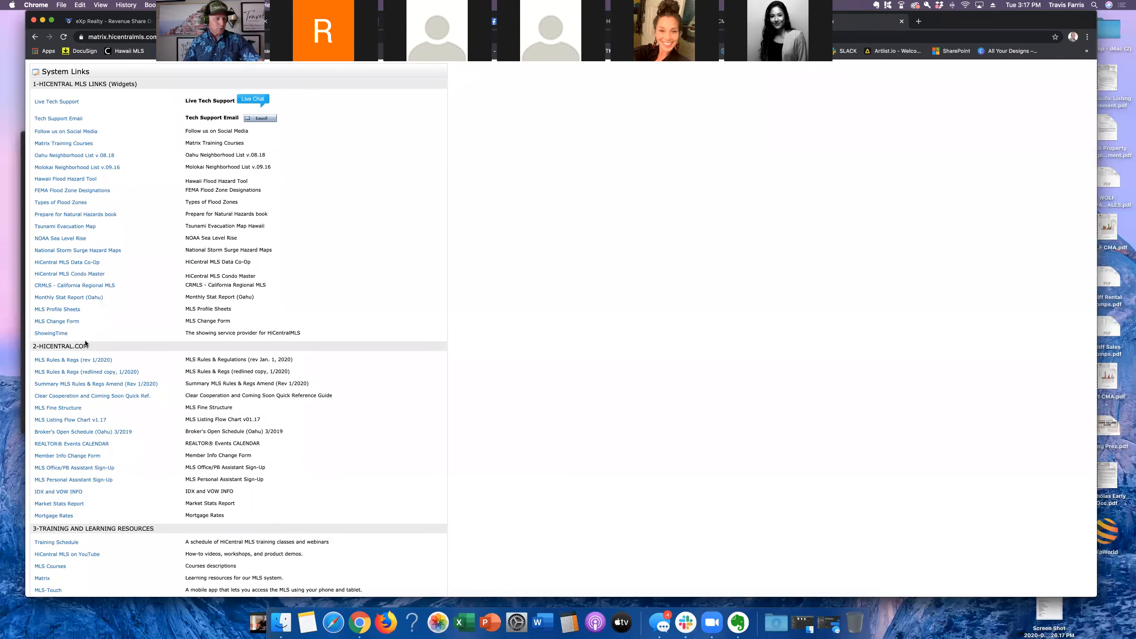
Step: Examine the System Links page's training, property tax, plat map and reference sections
scroll(87, 338, "down", 5)
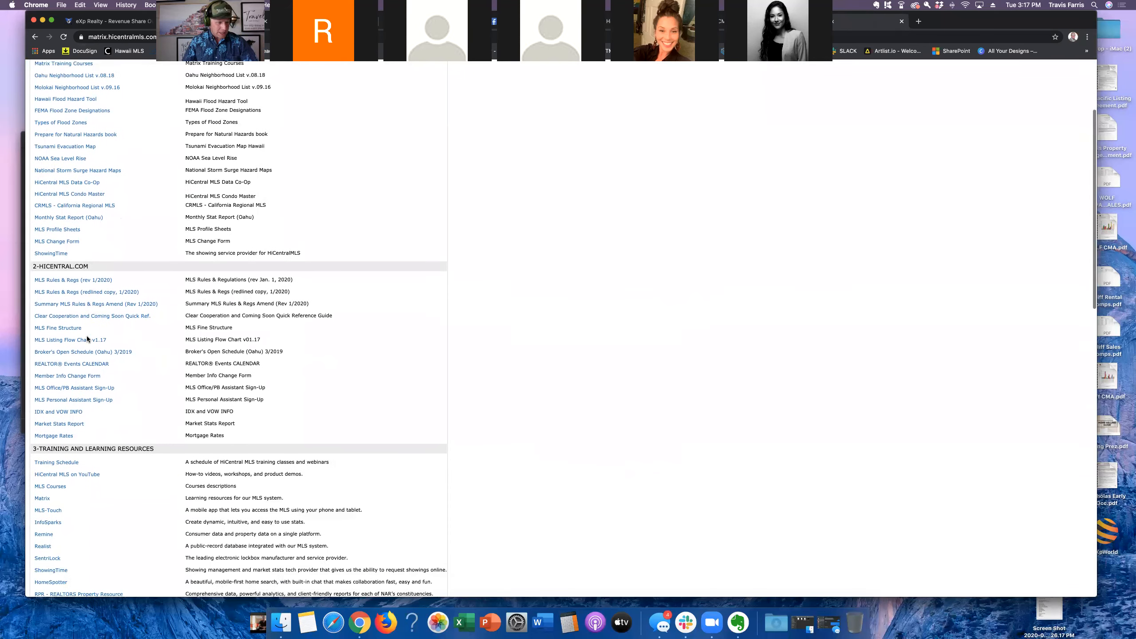
scroll(87, 335, "down", 3)
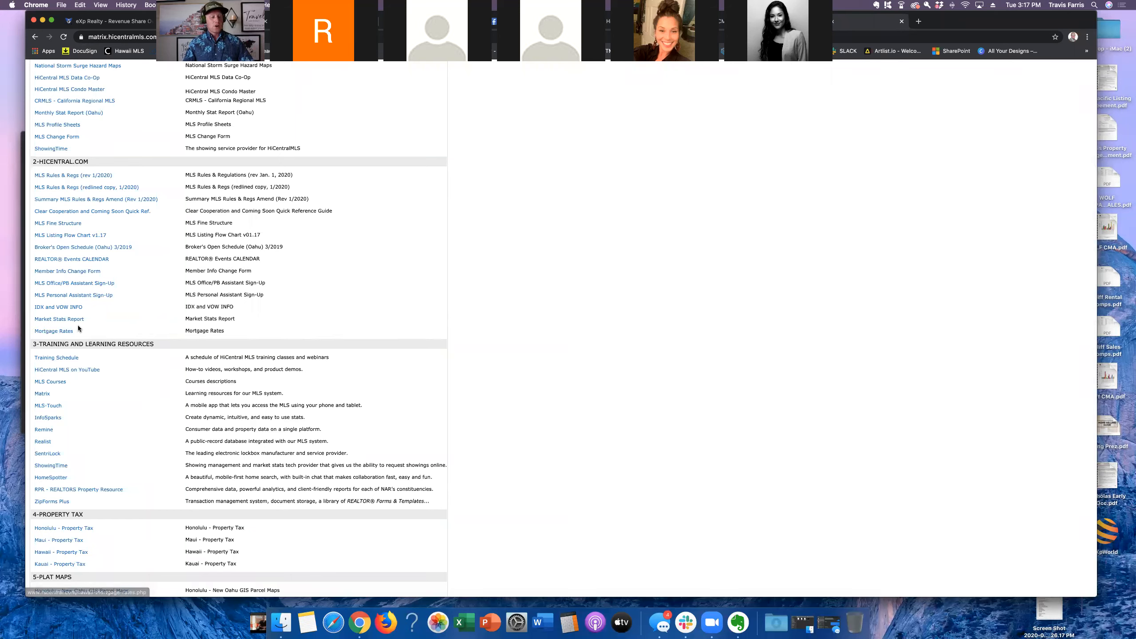
scroll(76, 330, "down", 15)
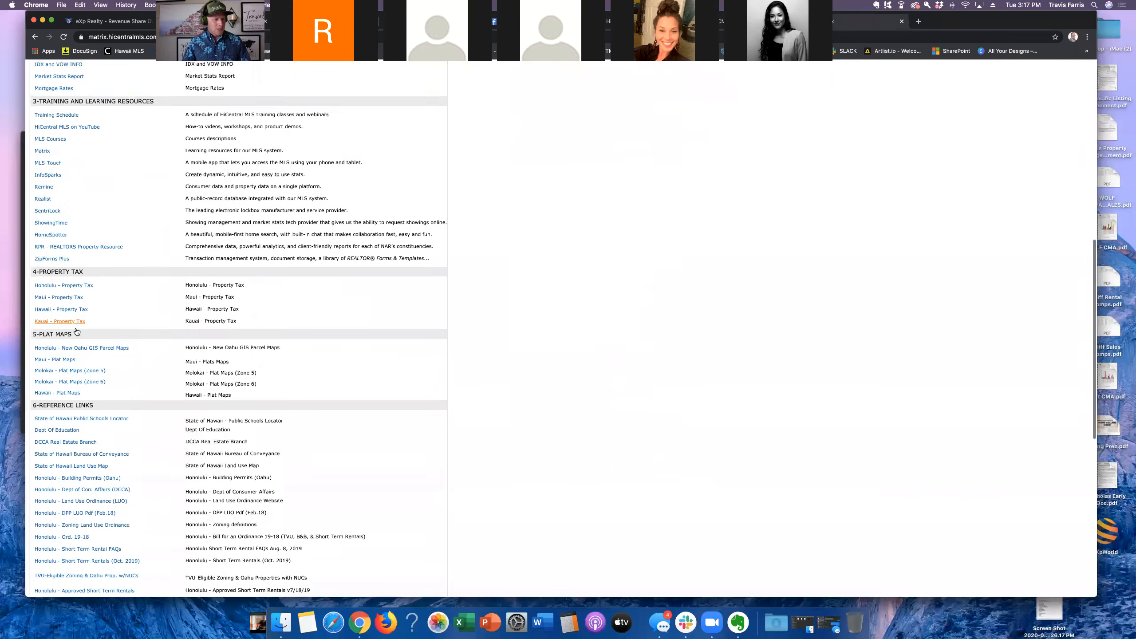
scroll(76, 330, "down", 3)
scroll(77, 331, "down", 3)
scroll(76, 331, "down", 1)
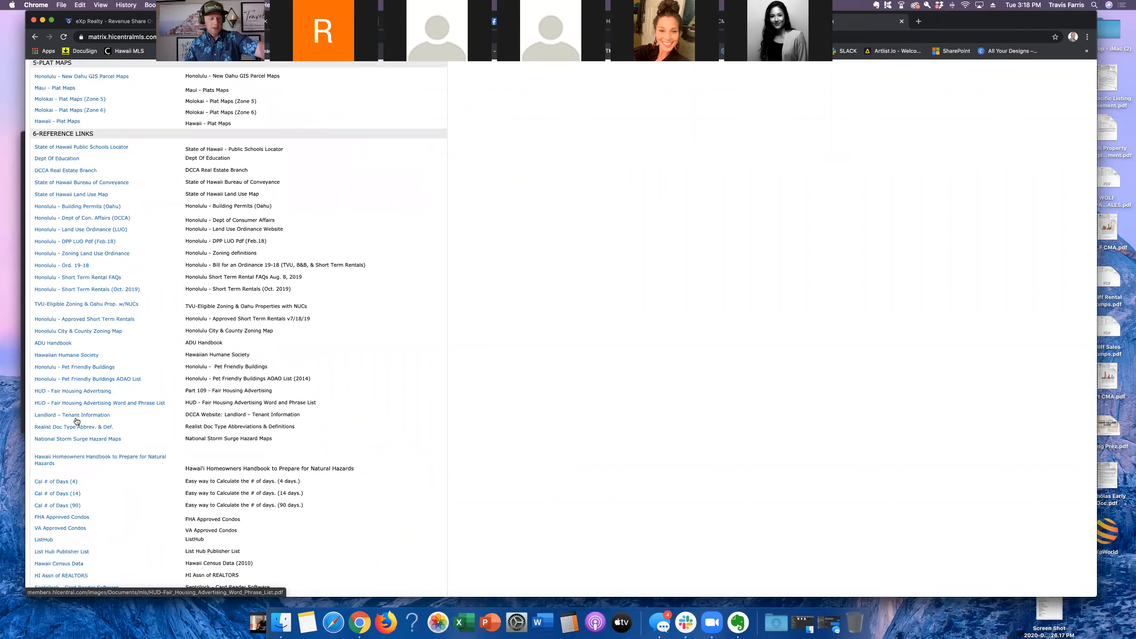
scroll(73, 455, "down", 2)
scroll(74, 453, "up", 15)
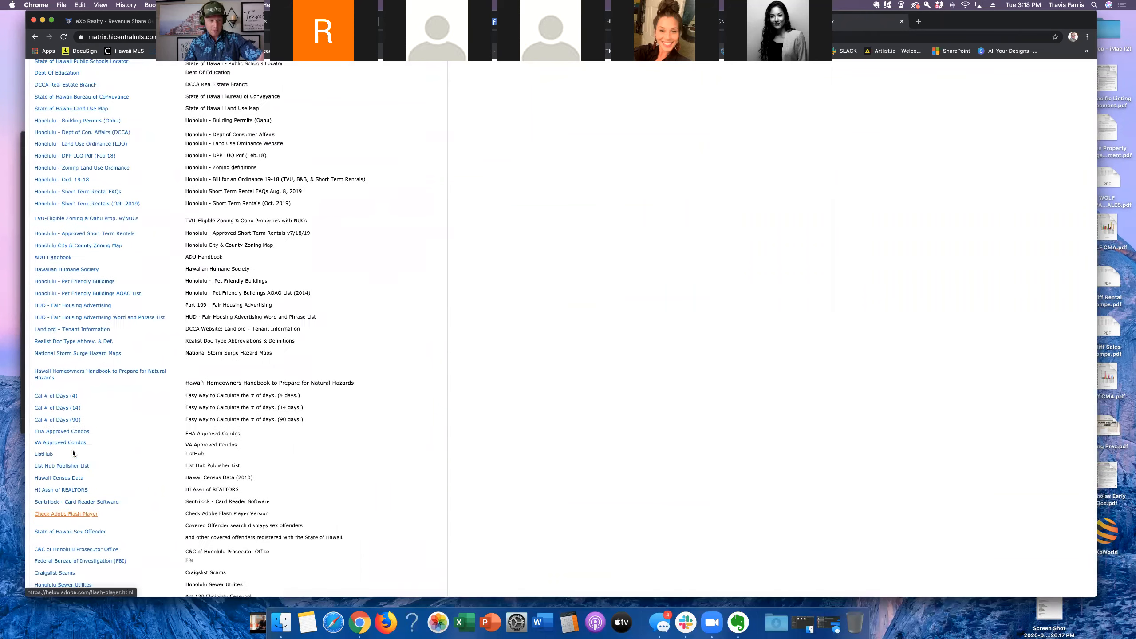
scroll(74, 452, "up", 4)
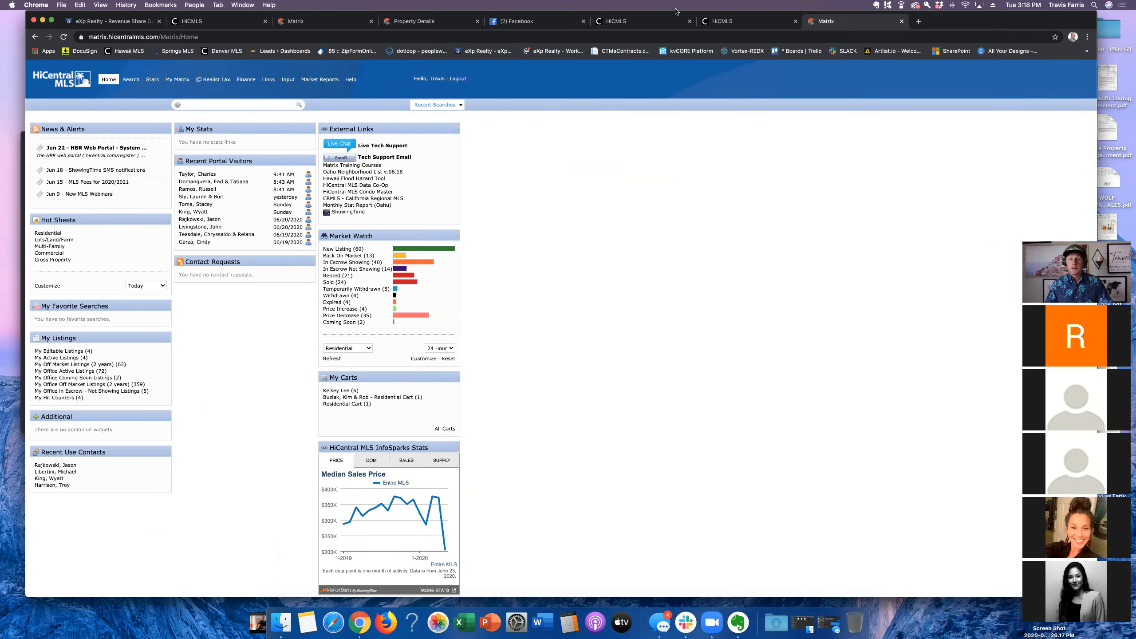
Step: Switch to the HiCentral MLS dashboard, open the RPR mobile app download page and look through the available apps
left_click(619, 21)
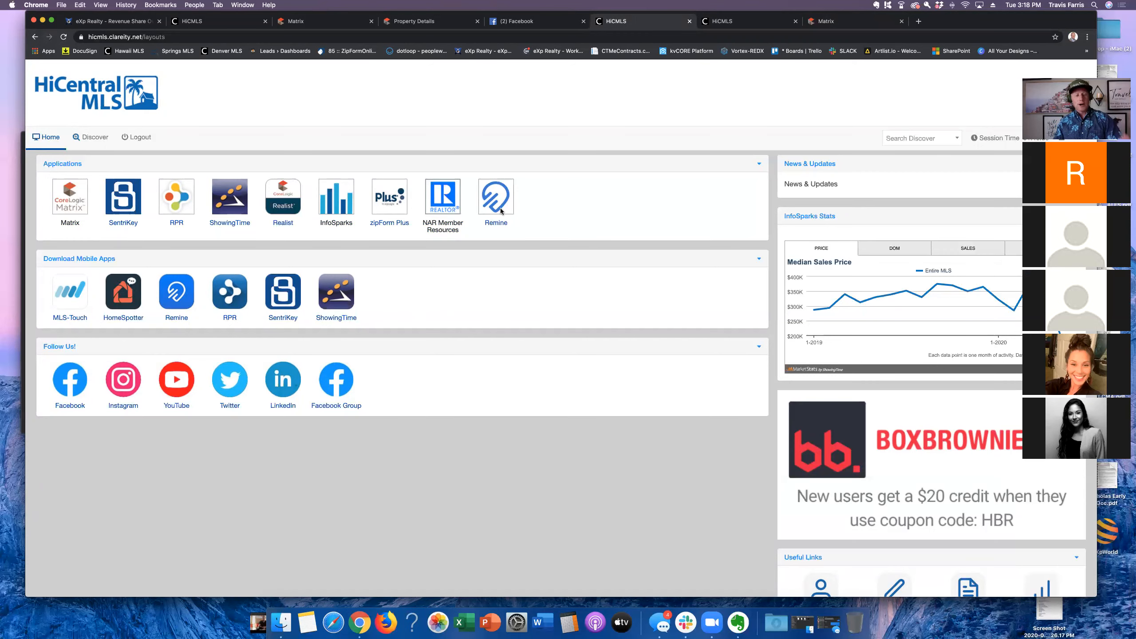
scroll(366, 264, "down", 1)
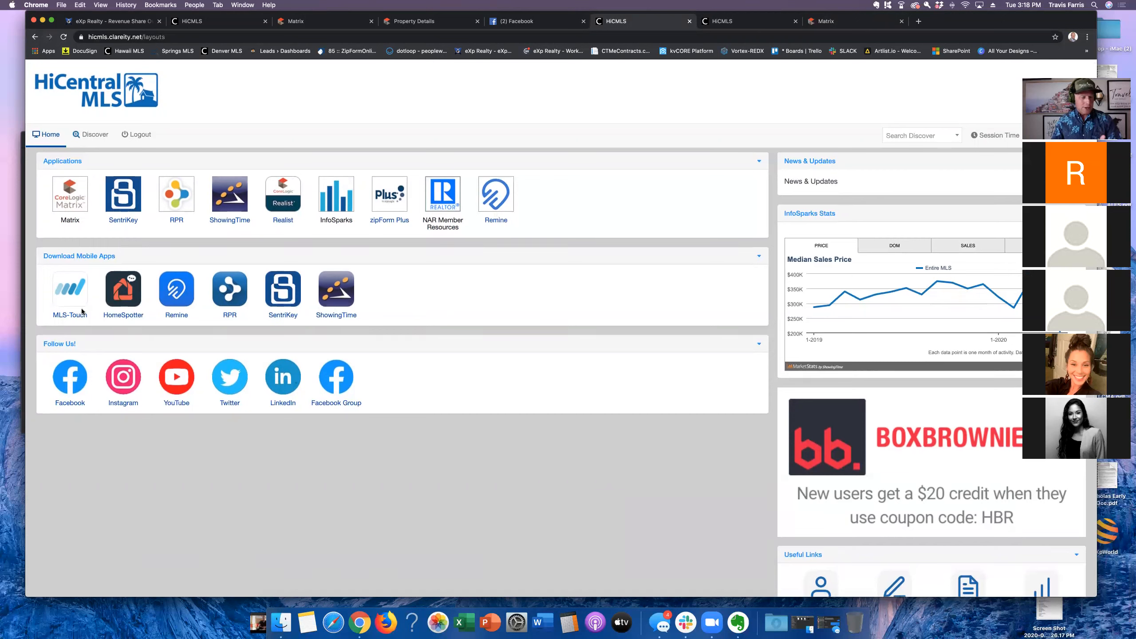
left_click(230, 292)
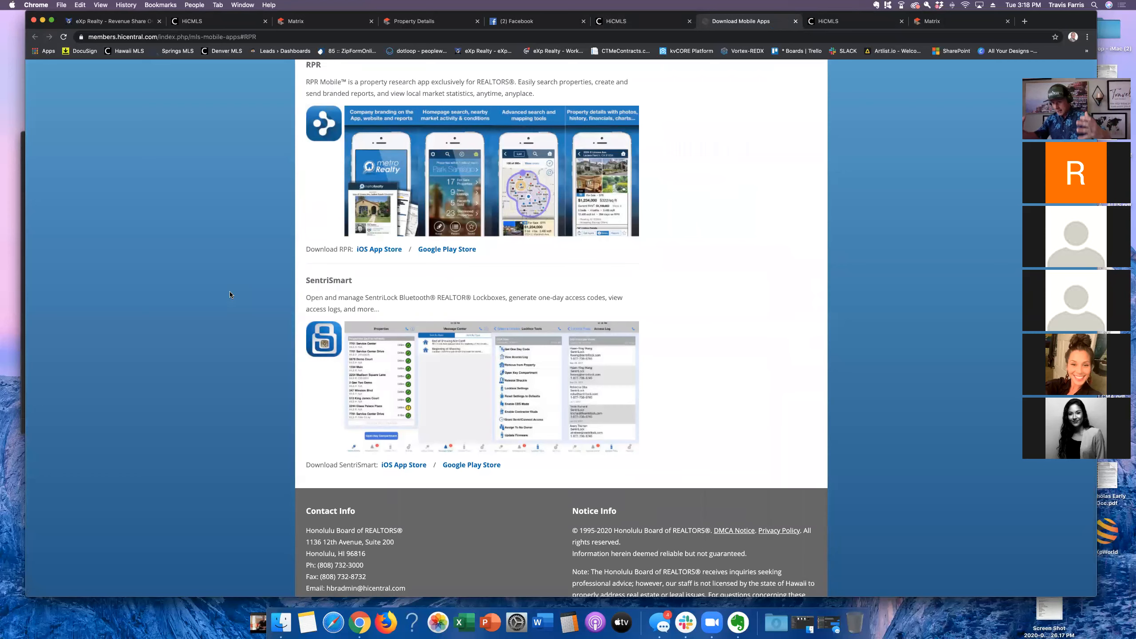
scroll(531, 217, "up", 15)
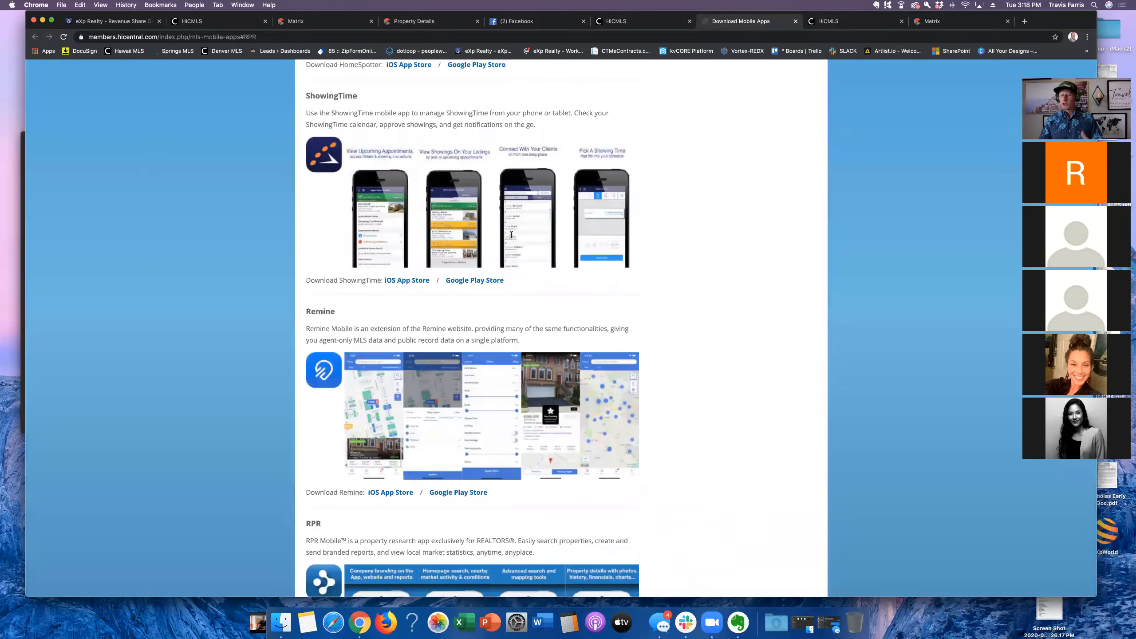
scroll(511, 232, "up", 10)
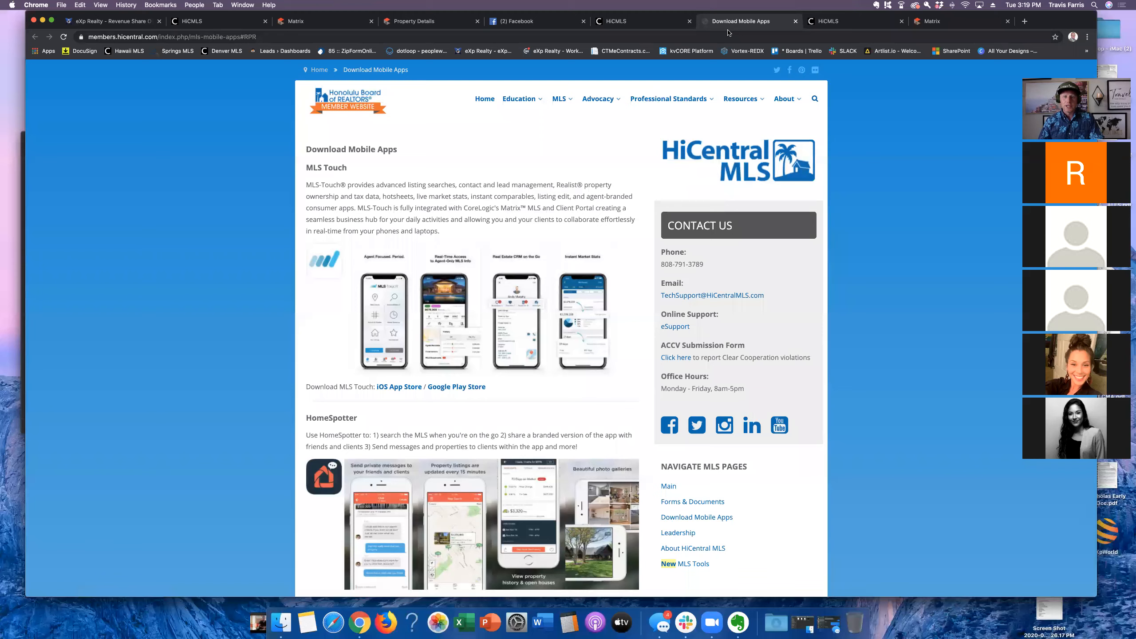
Step: Return to the MLS dashboard, open RPR and search for the suggested Ewa Beach property by its street address
left_click(639, 21)
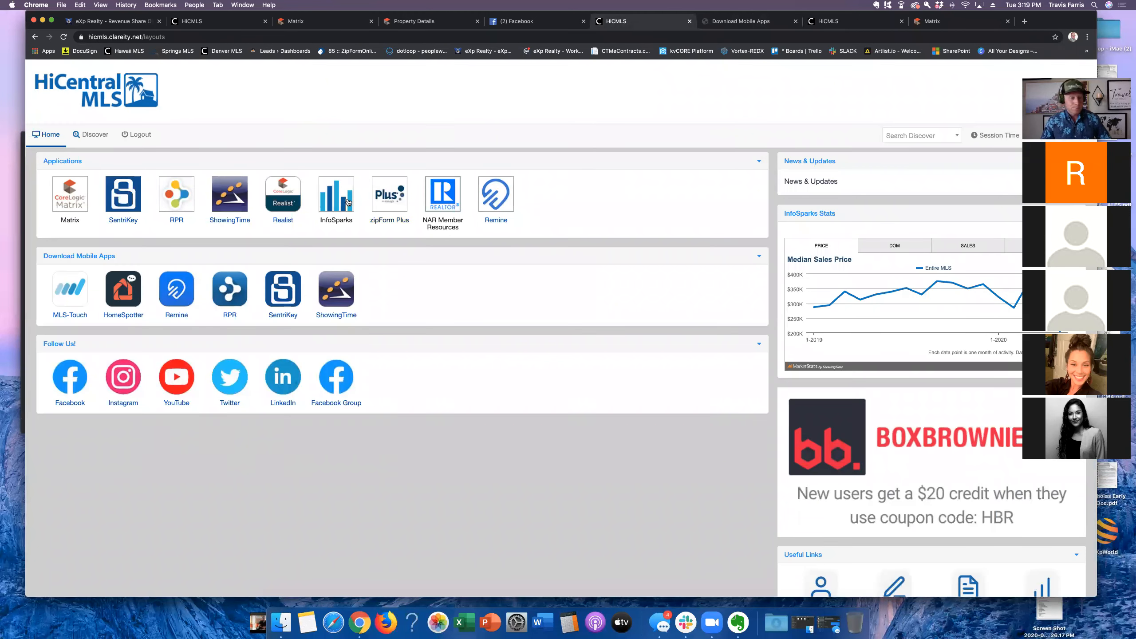
left_click(181, 196)
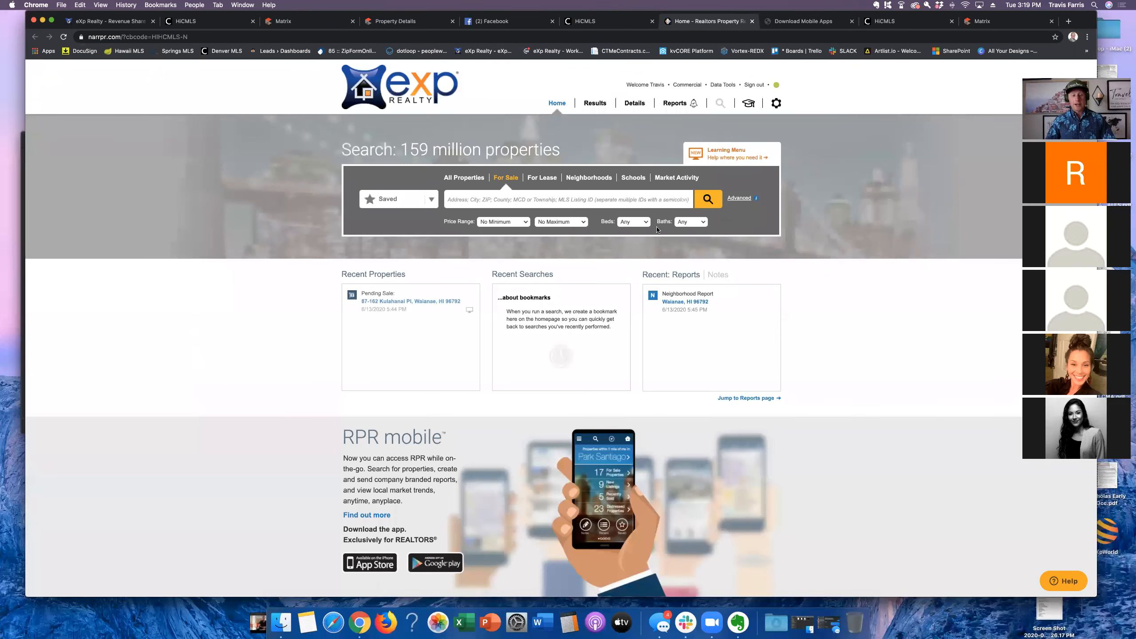
left_click(479, 196)
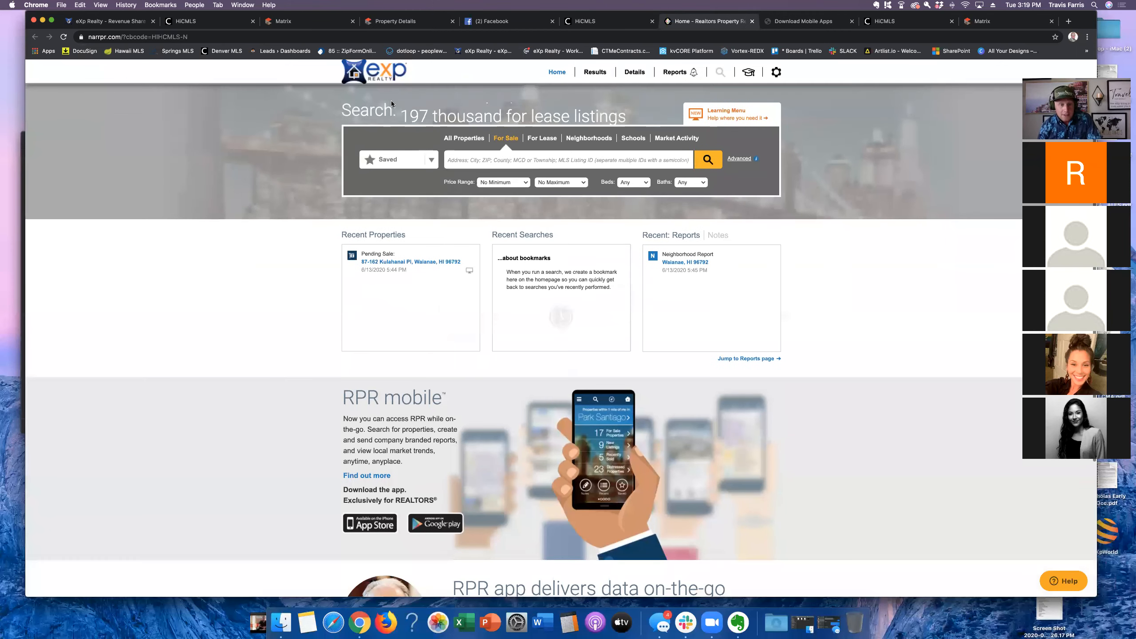
scroll(507, 200, "down", 2)
left_click(505, 160)
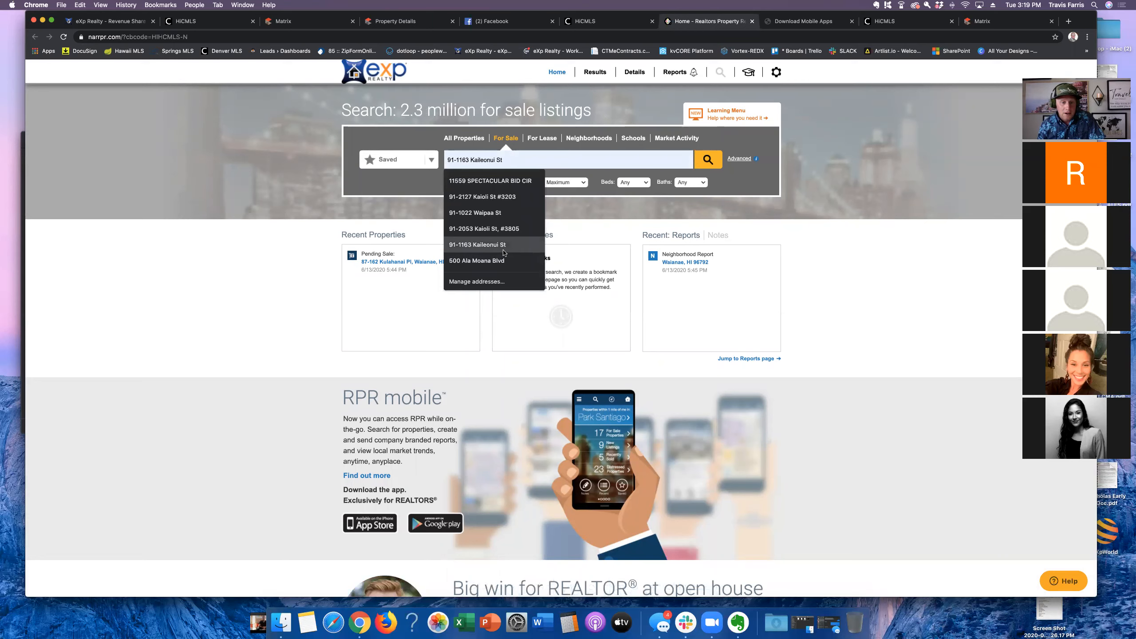
left_click(502, 251)
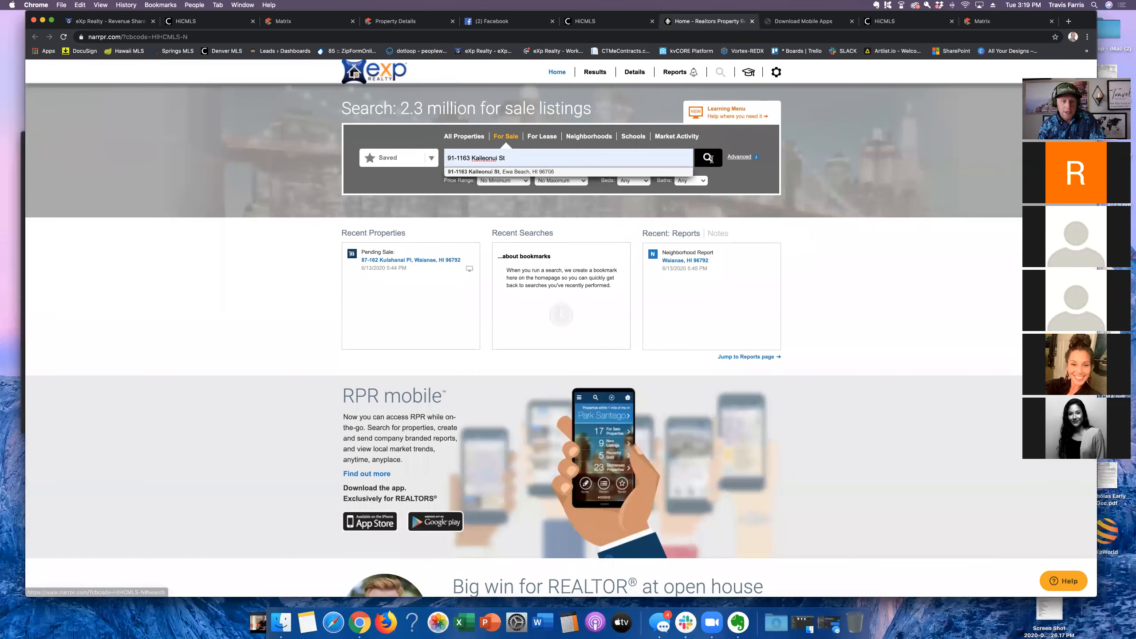
left_click(711, 160)
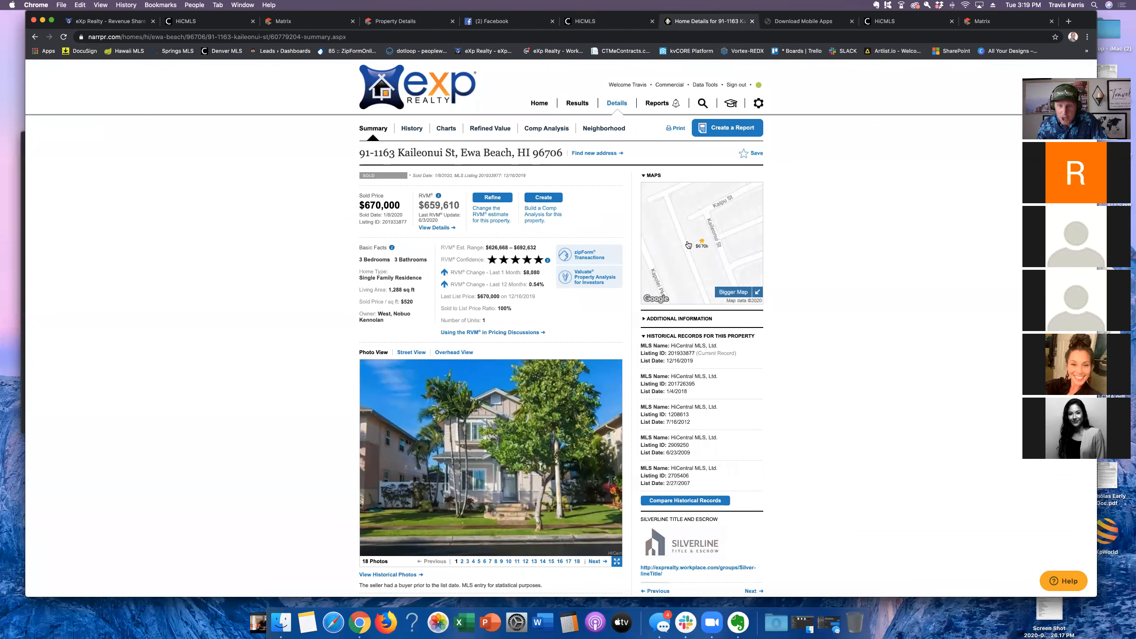
Step: Start a report for the Ewa Beach property, select Seller's Report and look through its elements, personalization and delivery options
left_click(738, 132)
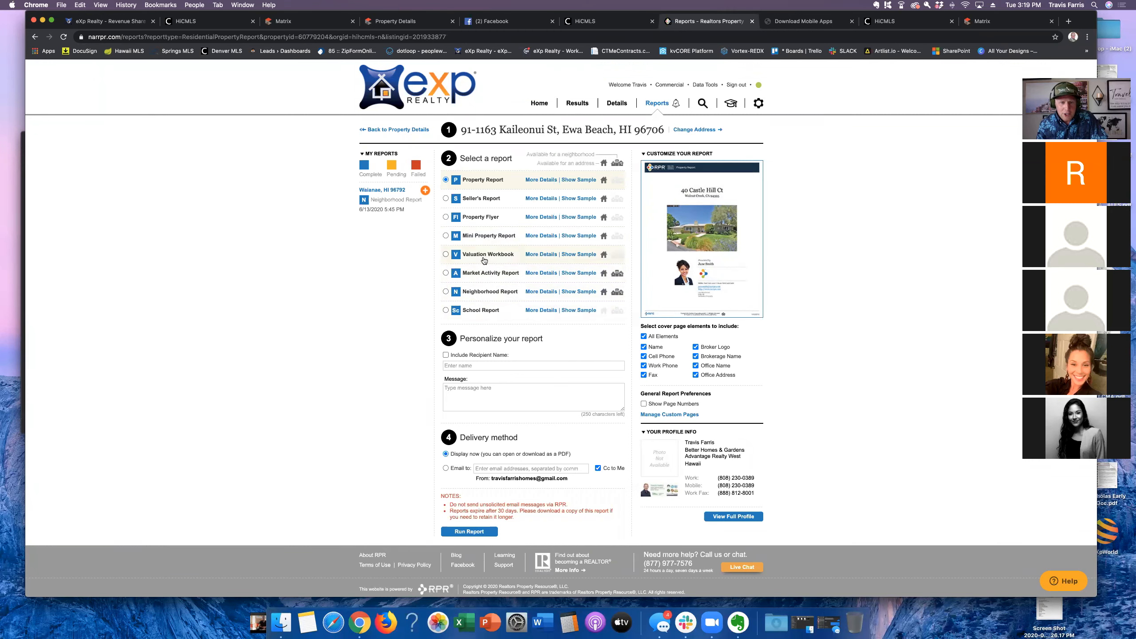
left_click(449, 199)
scroll(573, 341, "down", 10)
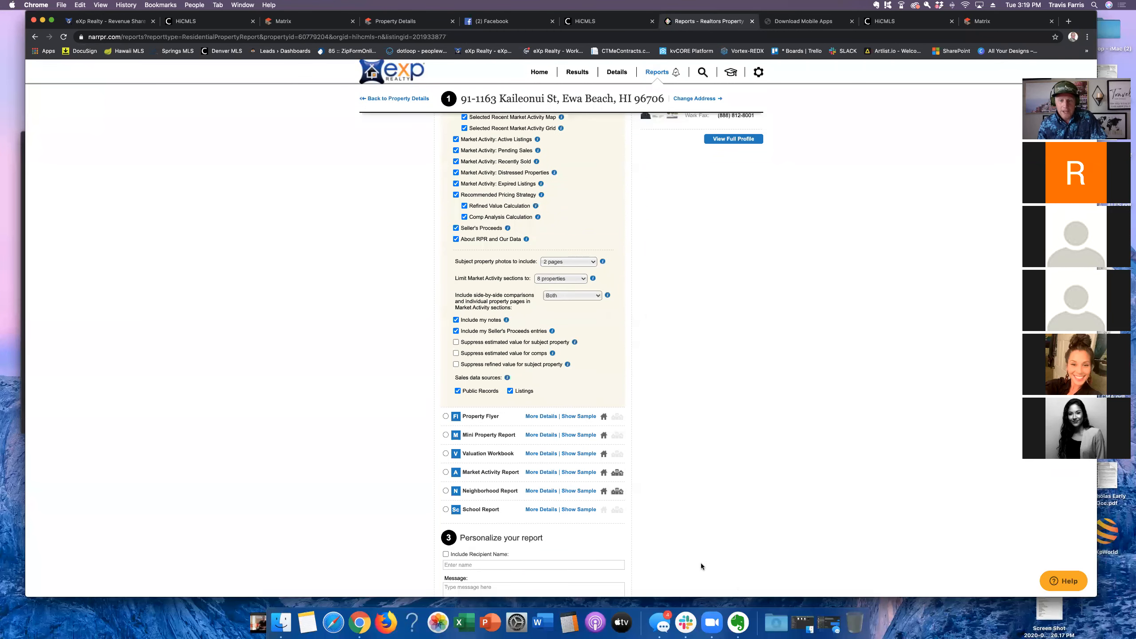
scroll(659, 543, "down", 5)
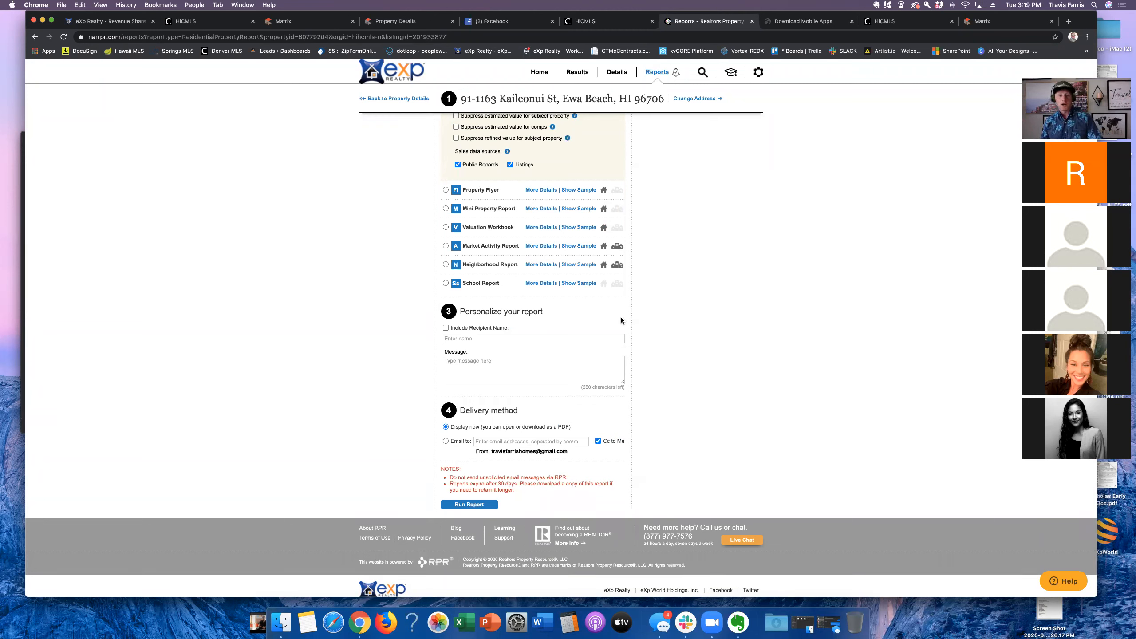
scroll(621, 317, "up", 15)
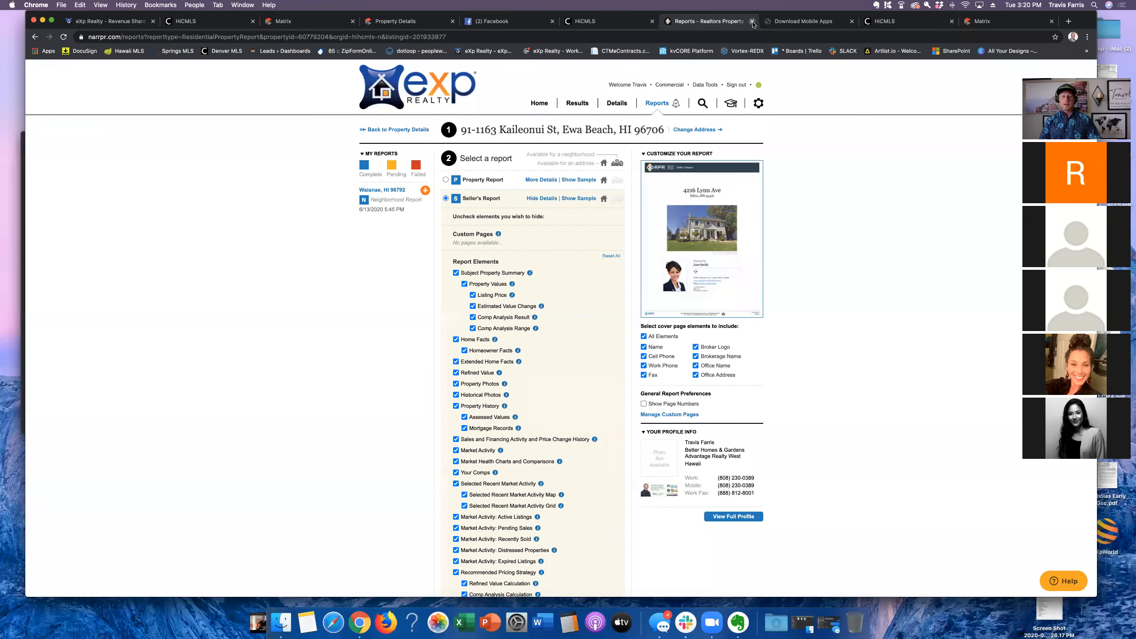
Step: Close the RPR report page and the Download Mobile Apps page
left_click(752, 22)
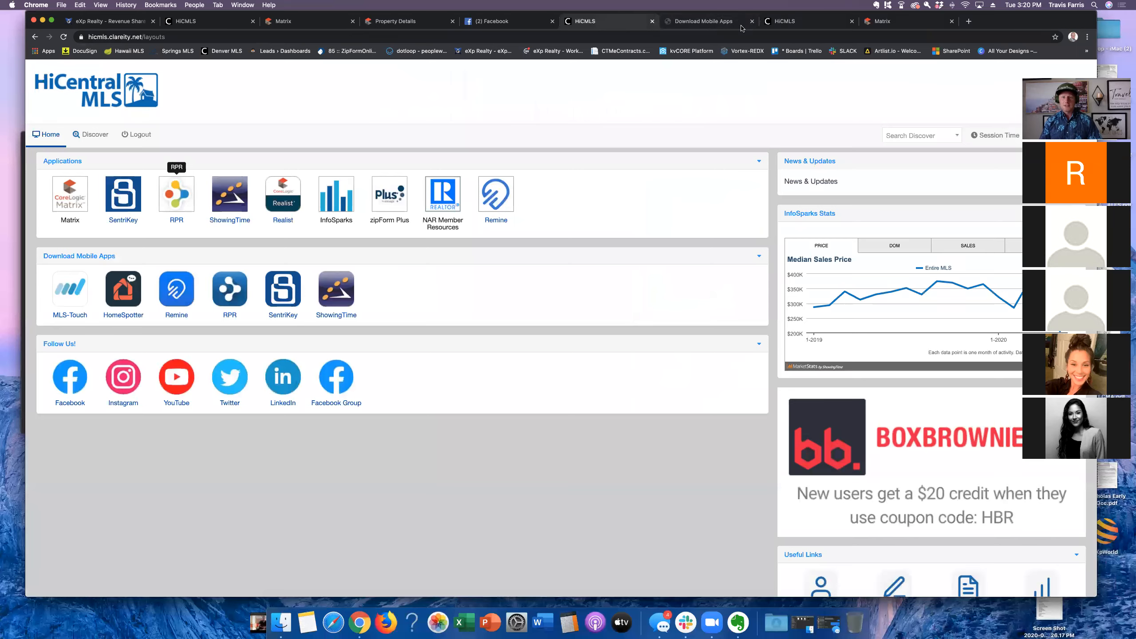
left_click(721, 22)
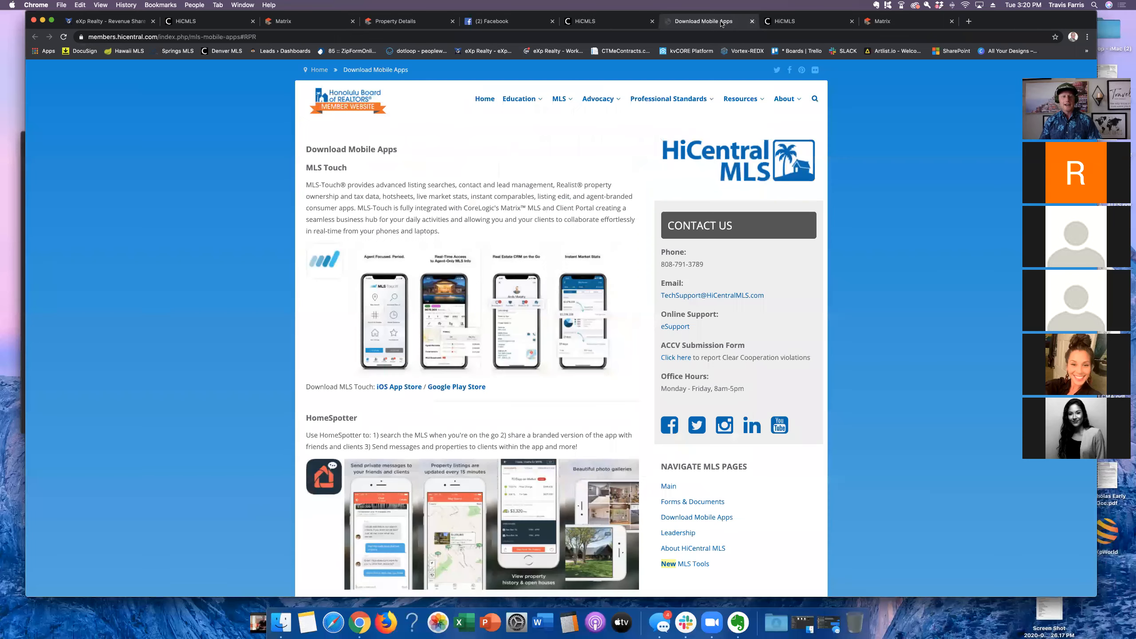
left_click(753, 21)
left_click(798, 23)
left_click(720, 22)
left_click(798, 22)
Step: Open Springs MLS in a new tab, sign in as a member, launch Matrix and mark the Property Description Remarks notice as read
left_click(868, 21)
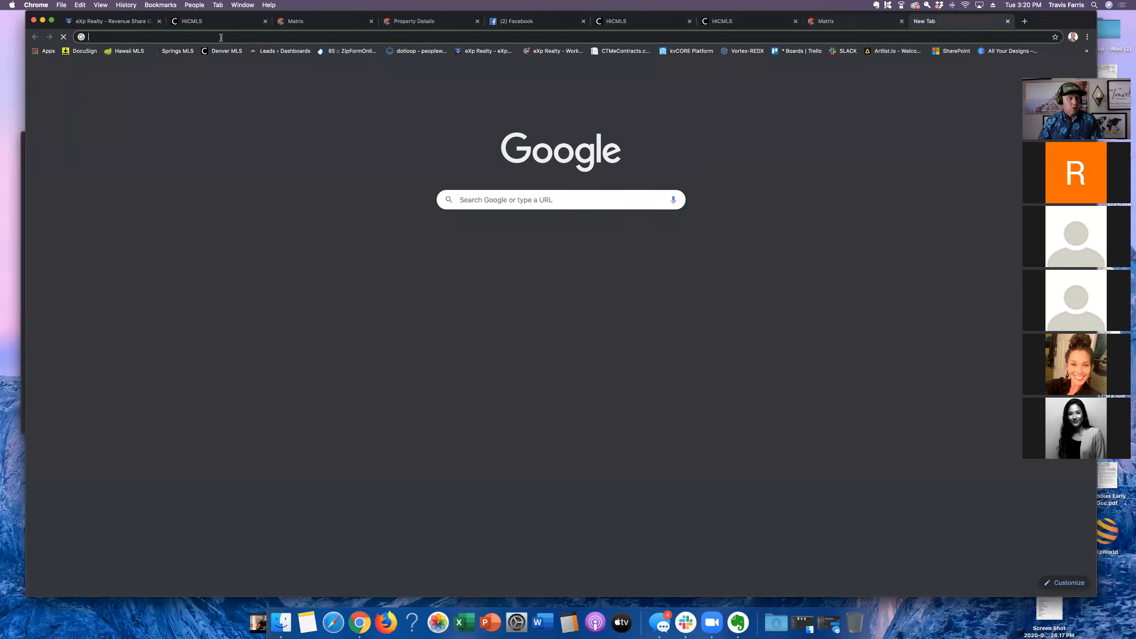
left_click(176, 51)
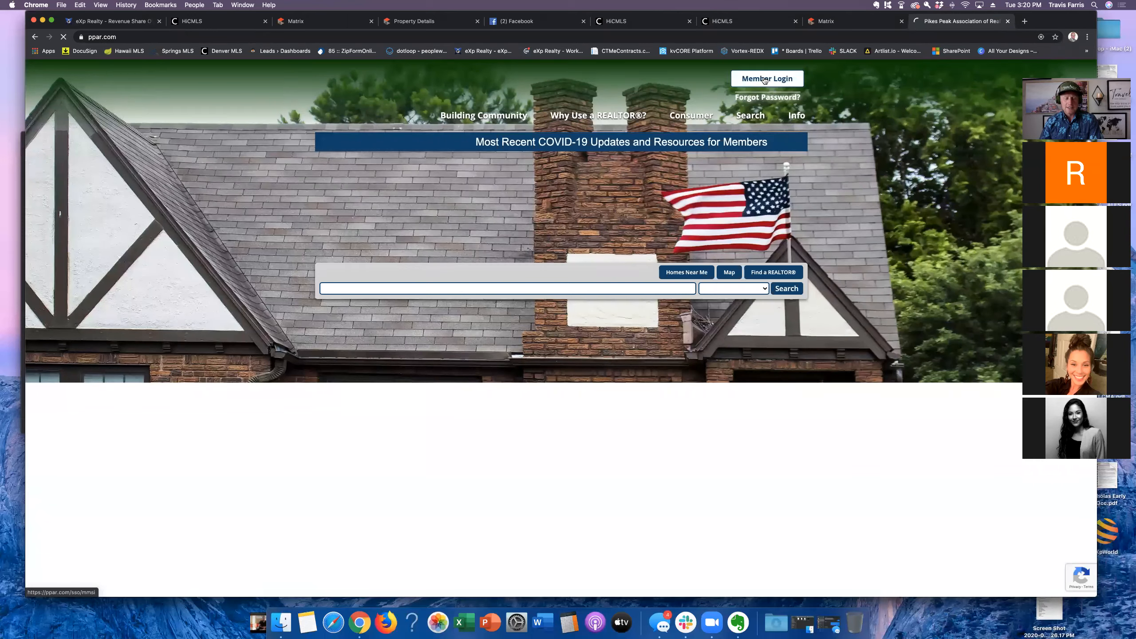
left_click(764, 79)
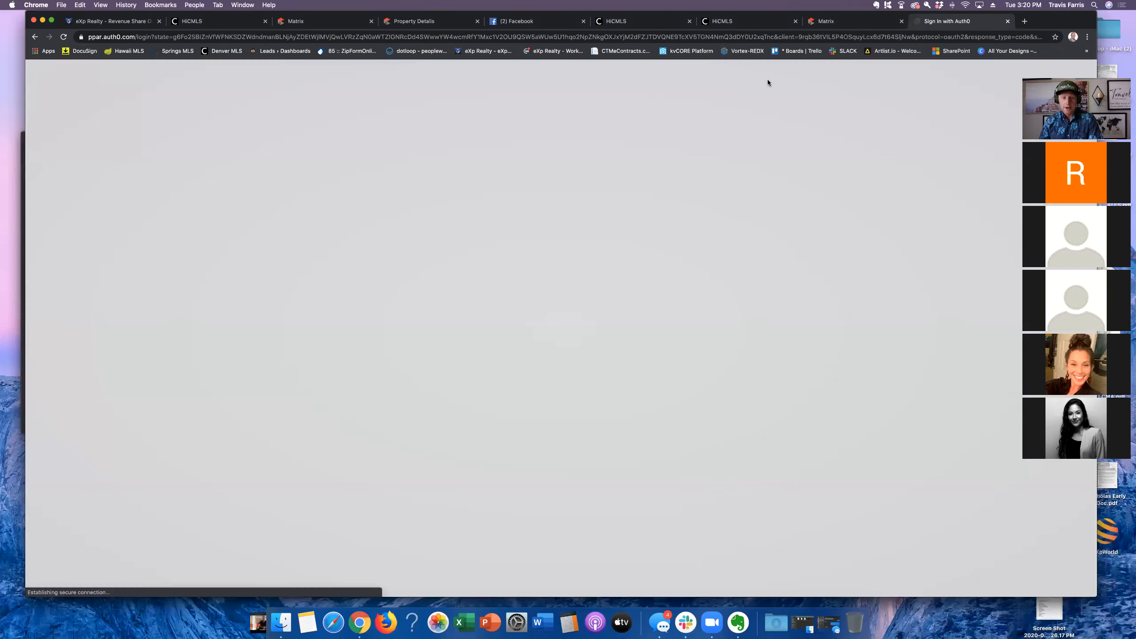
left_click(551, 384)
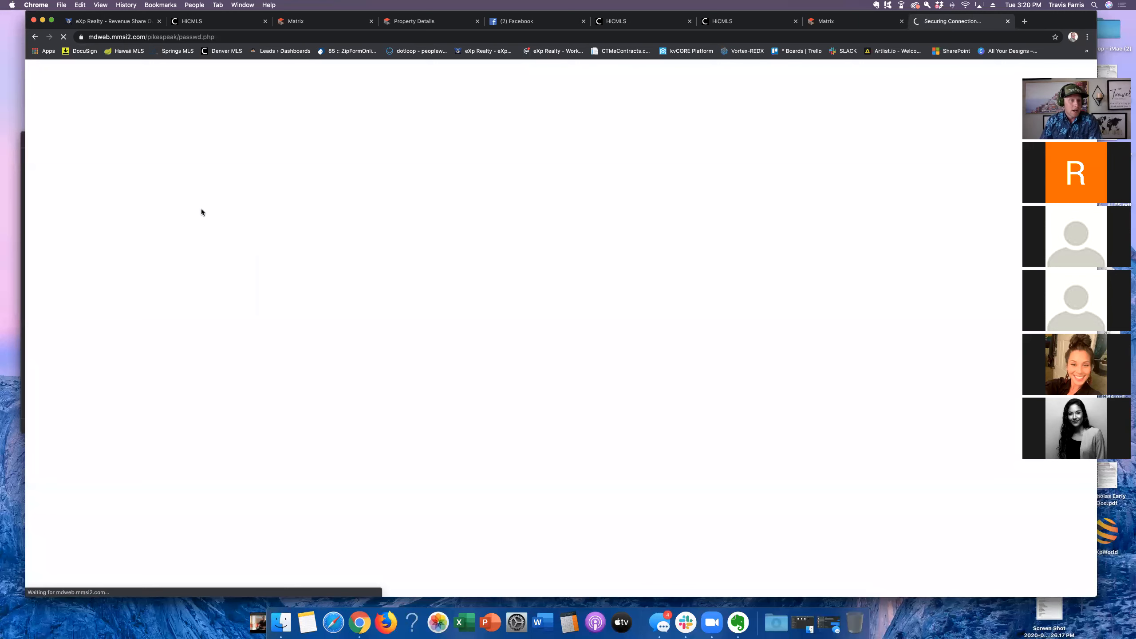
left_click(498, 333)
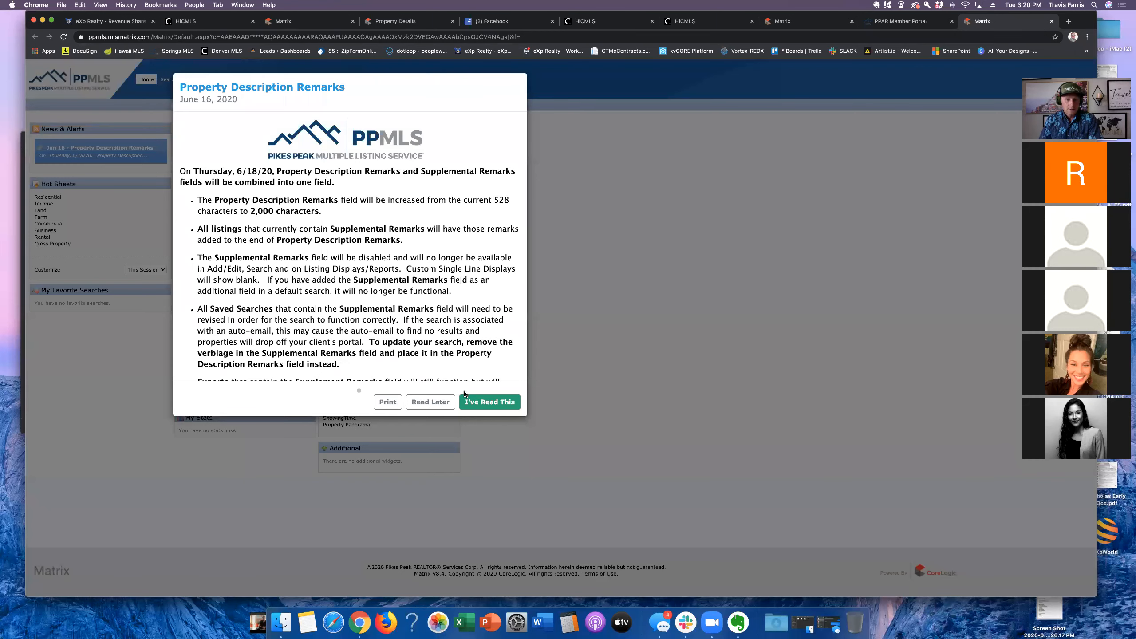
left_click(489, 402)
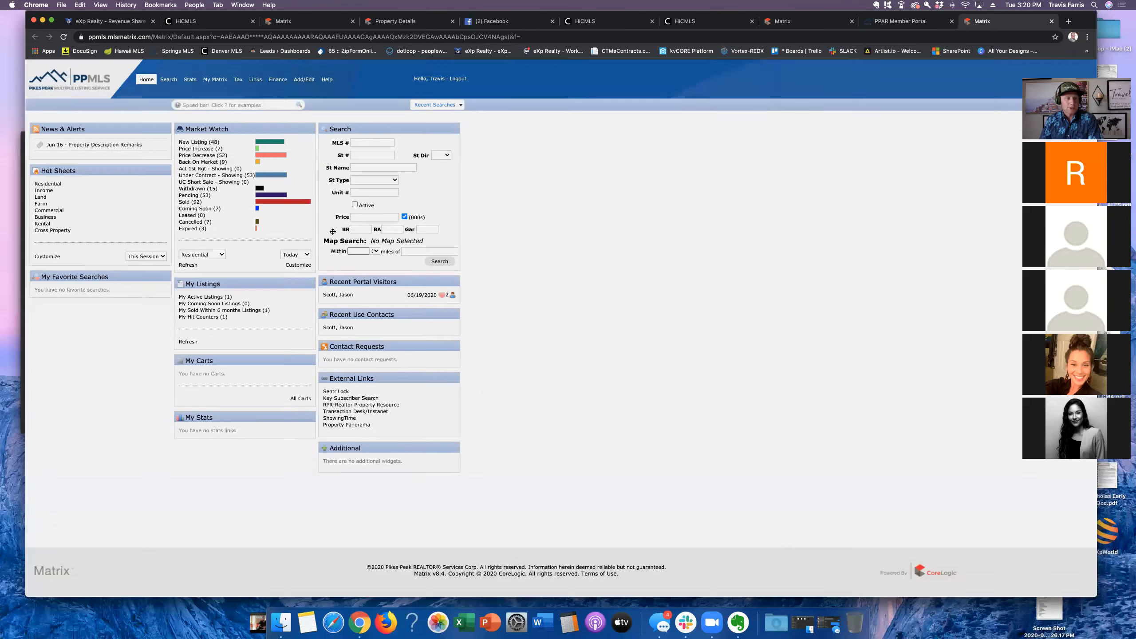
Step: Open the residential search in PPMLS Matrix, dismiss the feedback survey and look through the search criteria
mouse_move(168, 79)
left_click(259, 91)
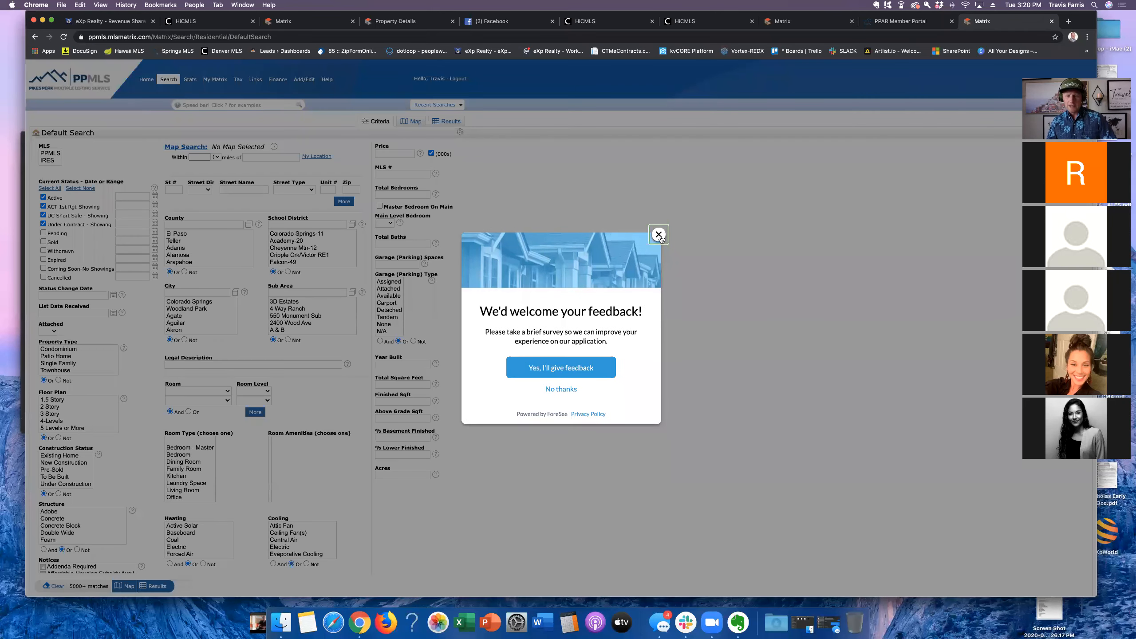
left_click(654, 235)
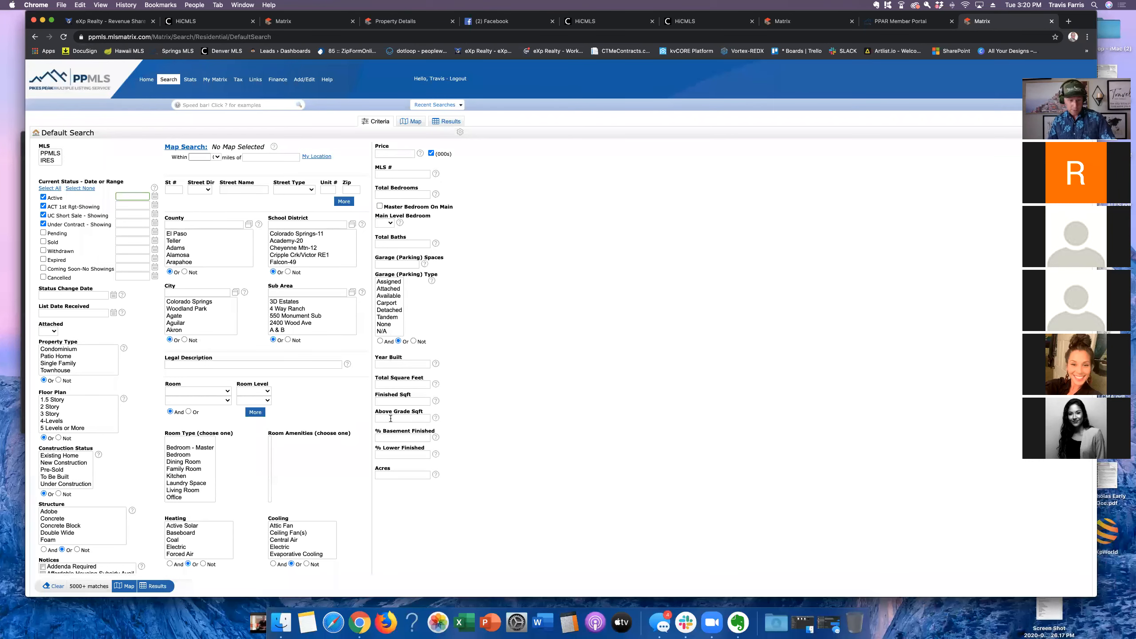
scroll(311, 449, "down", 5)
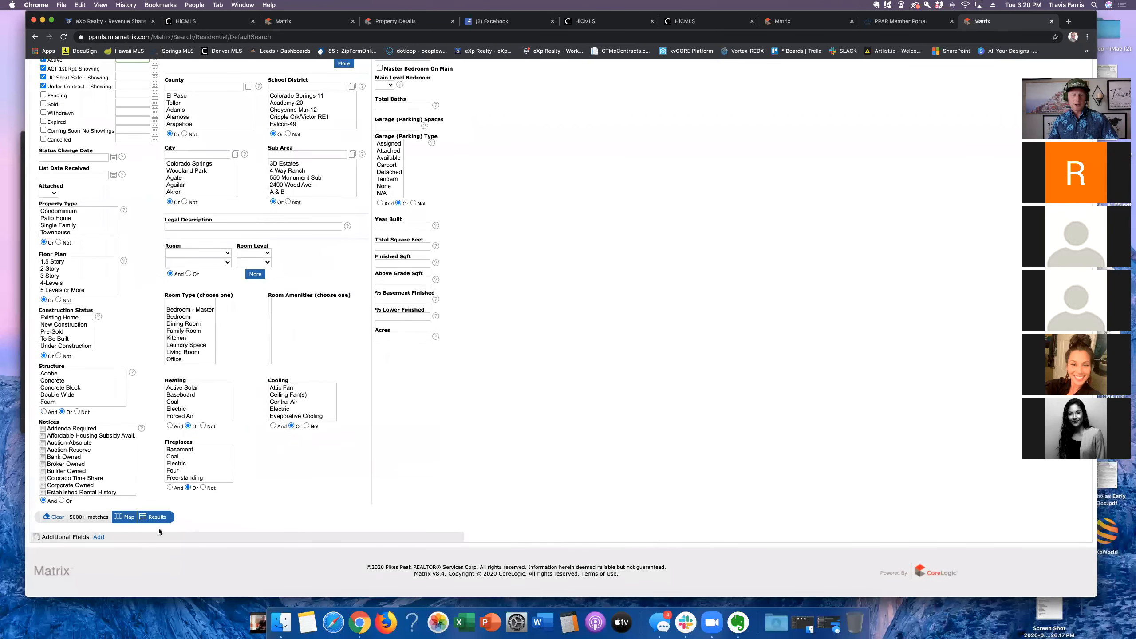
scroll(293, 462, "up", 5)
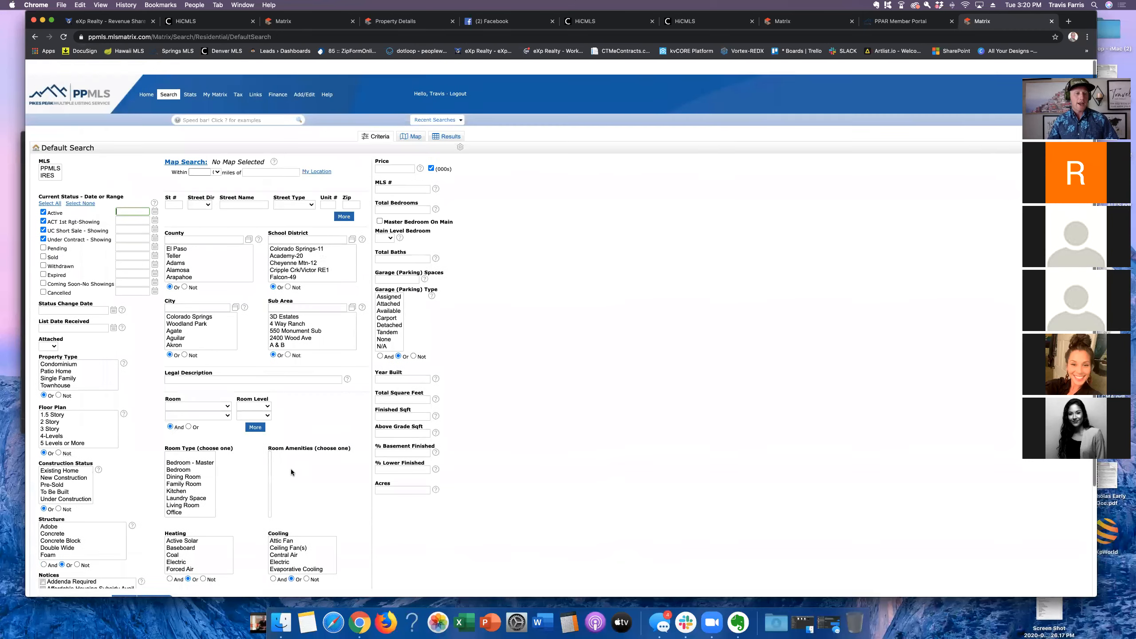
Step: Review the Search and My Matrix options in PPMLS, and return to the HiCentral Matrix home page
mouse_move(296, 88)
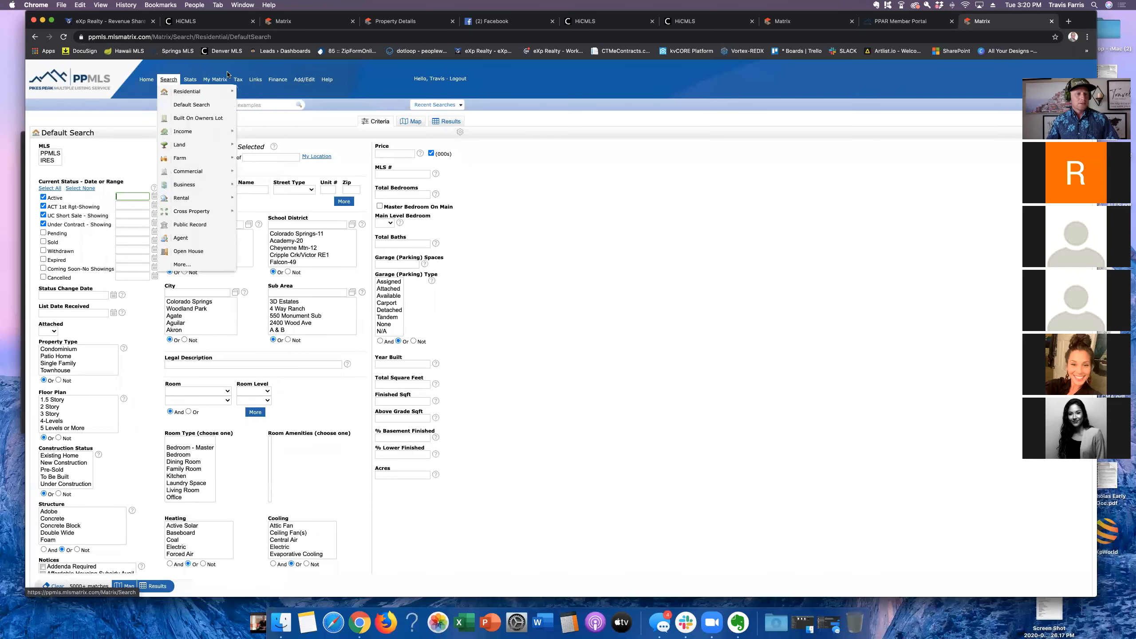
mouse_move(217, 85)
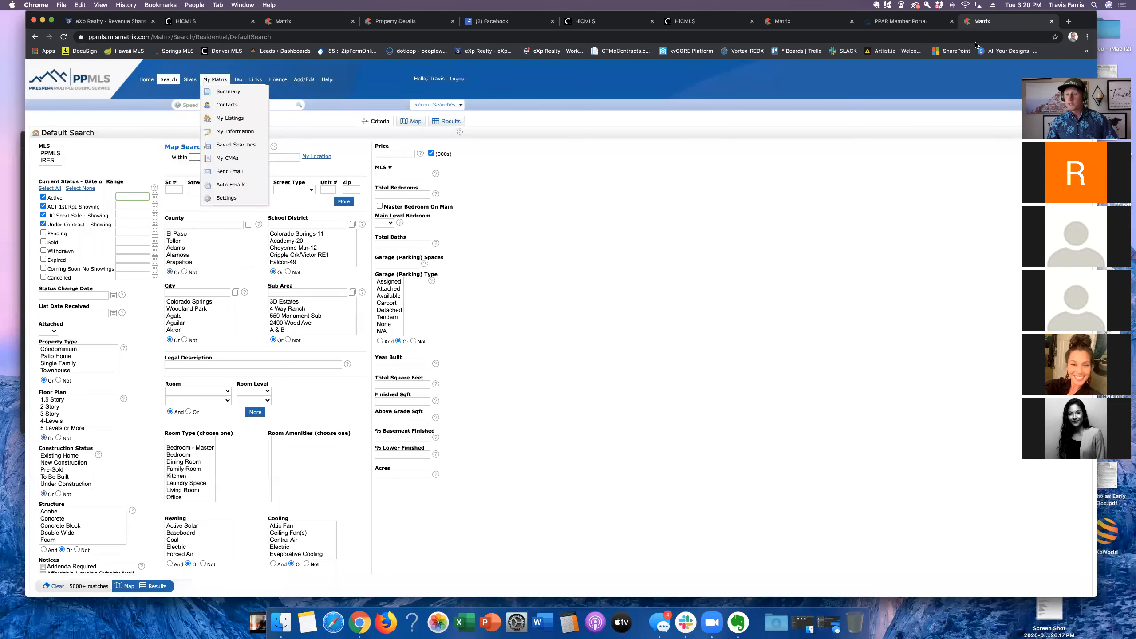
left_click(810, 22)
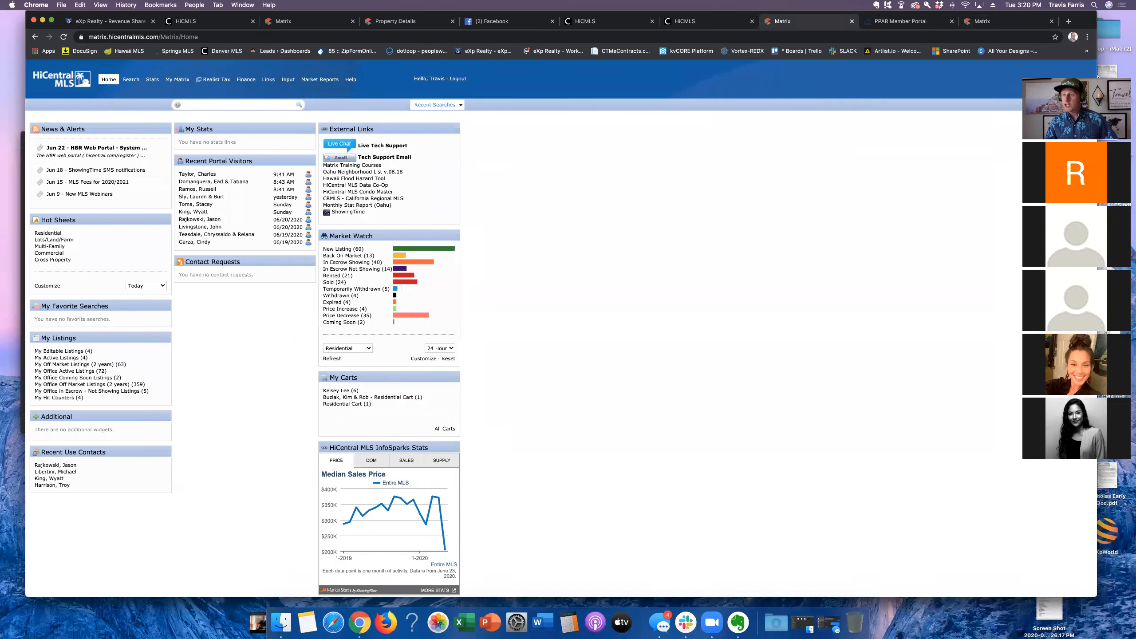